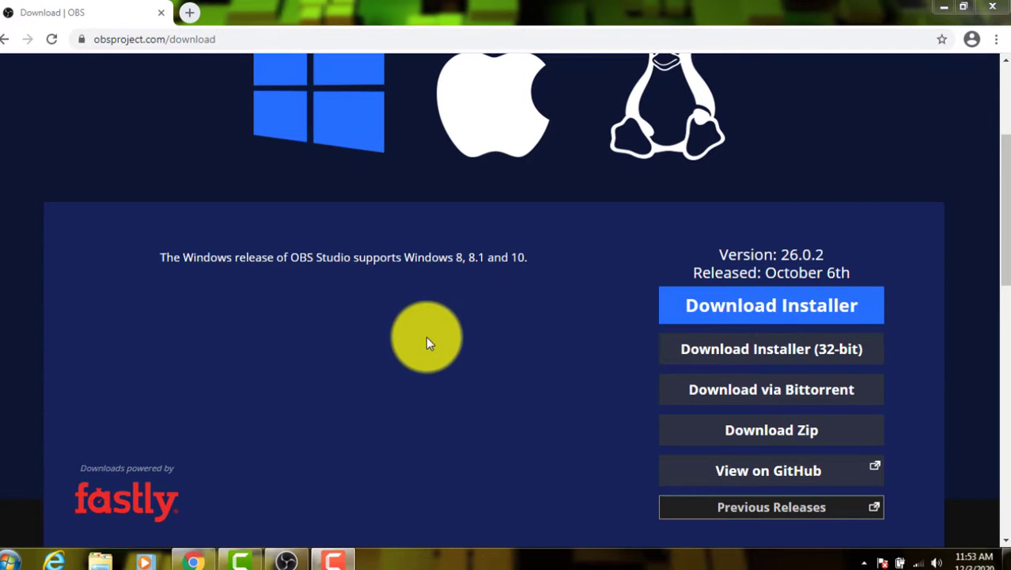
# Look through the OBS Studio download options and the OBS Classic section of the download page
pyautogui.scroll(2, 444, 365)
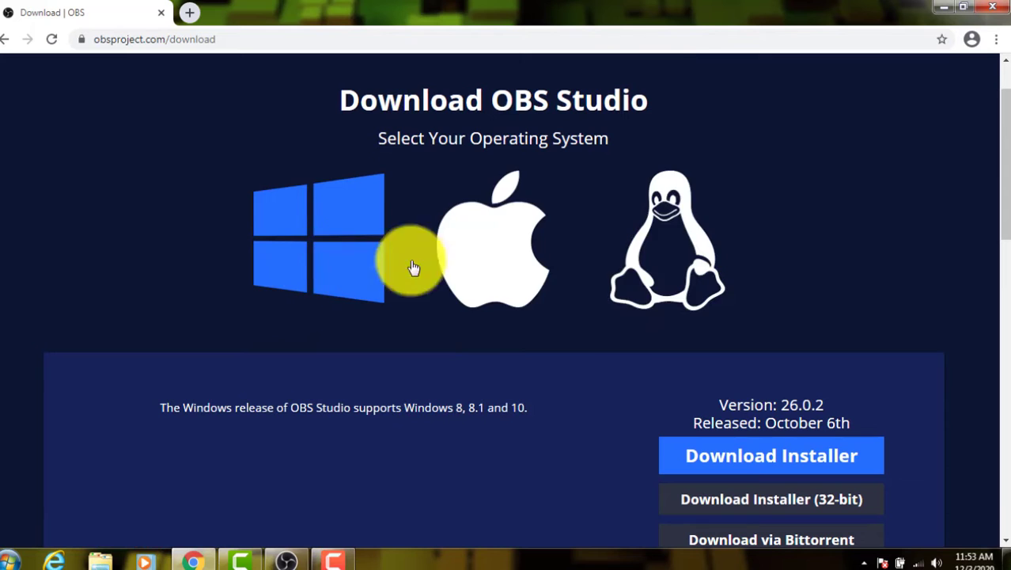
pyautogui.scroll(-5, 511, 388)
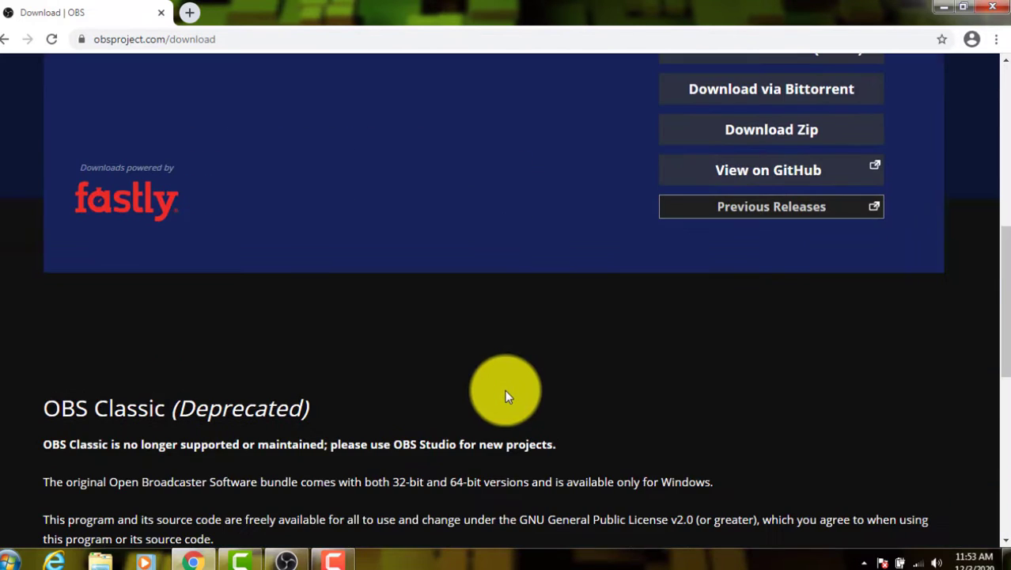
pyautogui.scroll(-2, 504, 389)
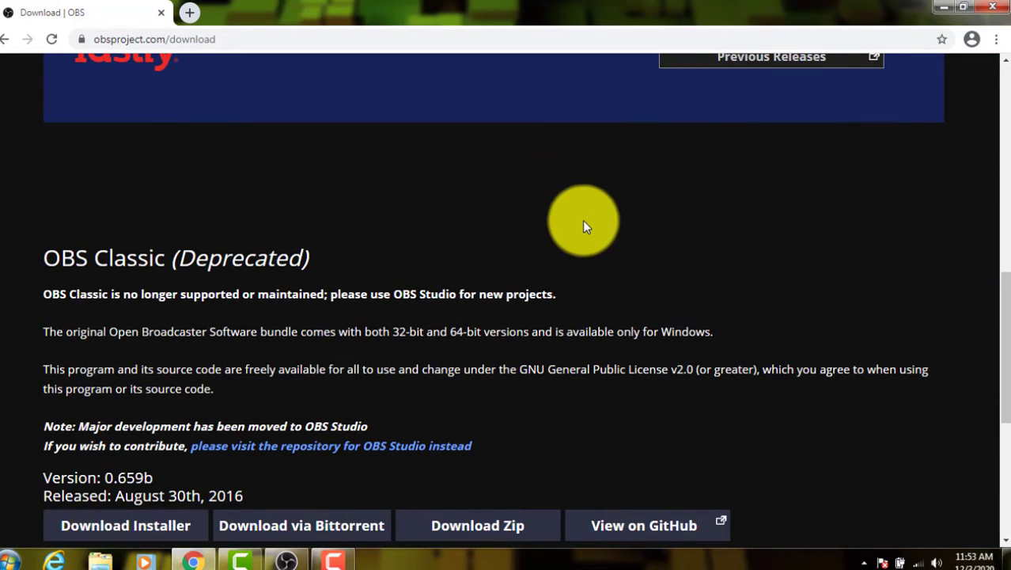
pyautogui.scroll(-2, 597, 340)
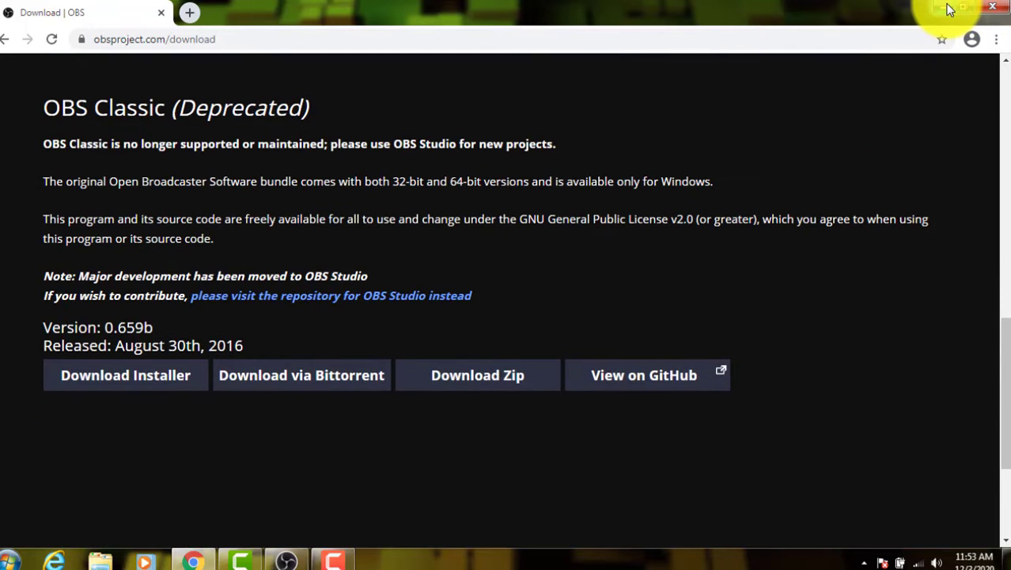
# Leave the browser, switch to OBS Studio and widen the Sources dock slightly to line up with the Scenes dock
pyautogui.click(987, 8)
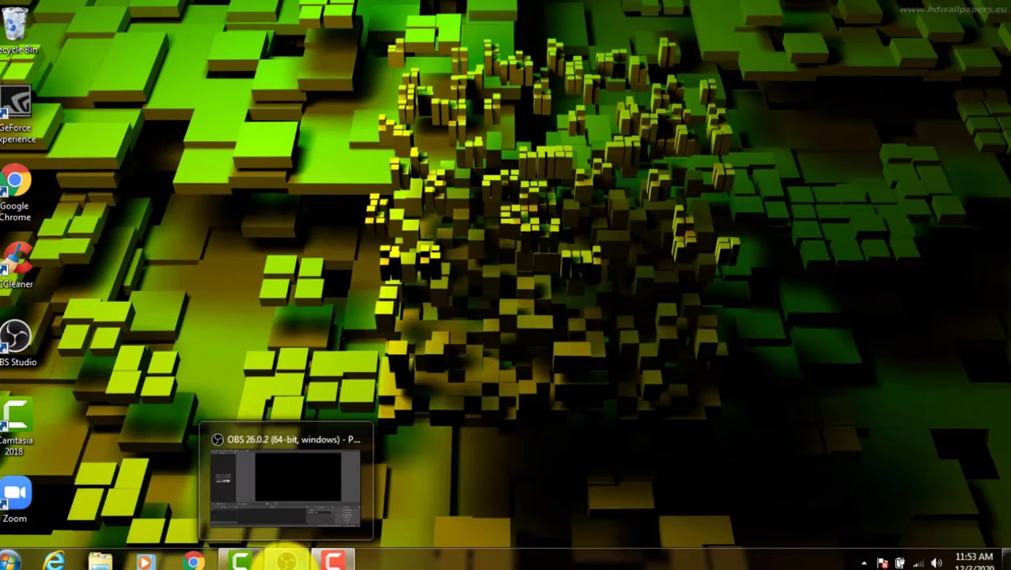
pyautogui.click(286, 561)
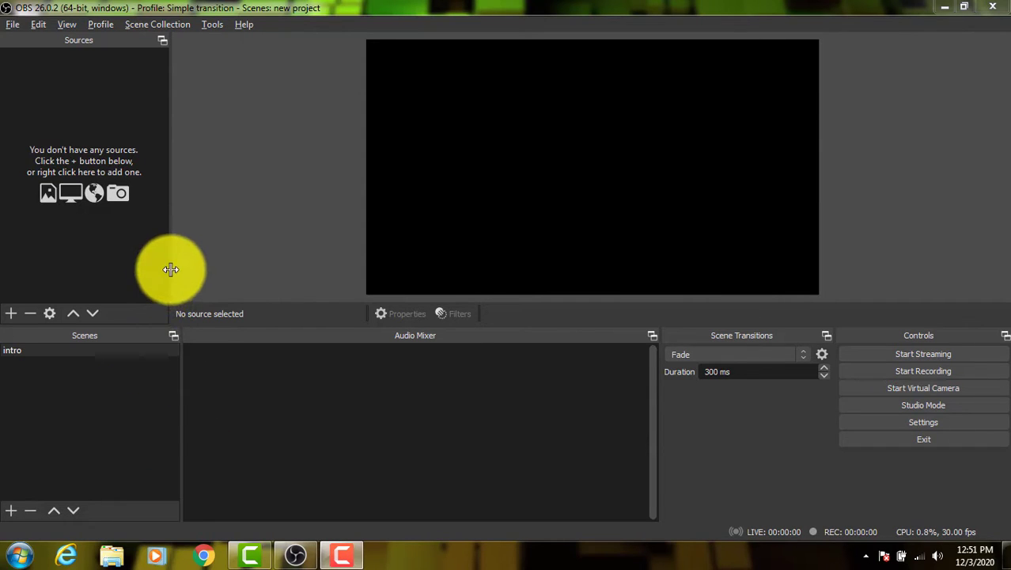
pyautogui.moveTo(172, 271); pyautogui.dragTo(182, 270)
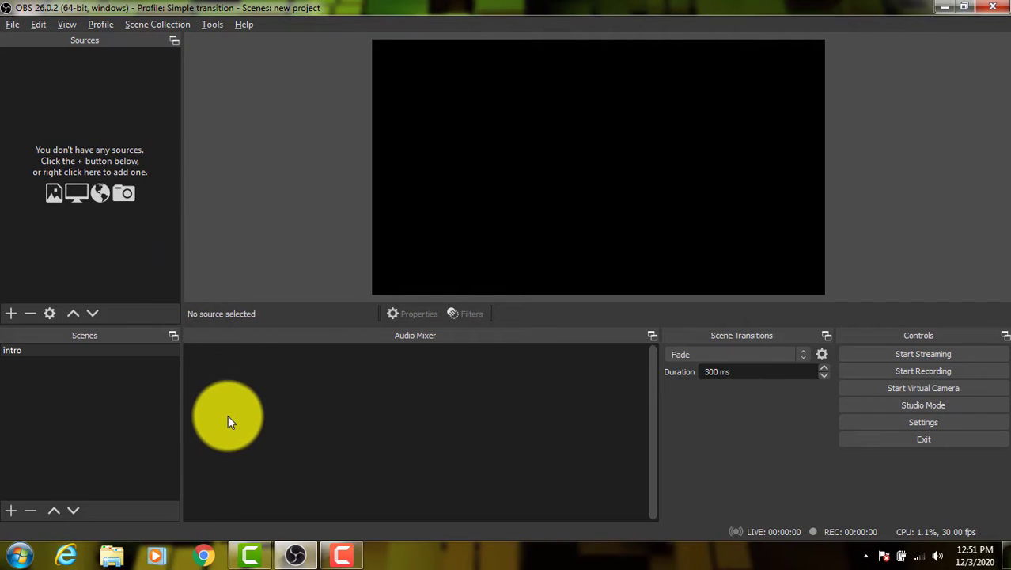
pyautogui.click(126, 415)
pyautogui.click(391, 421)
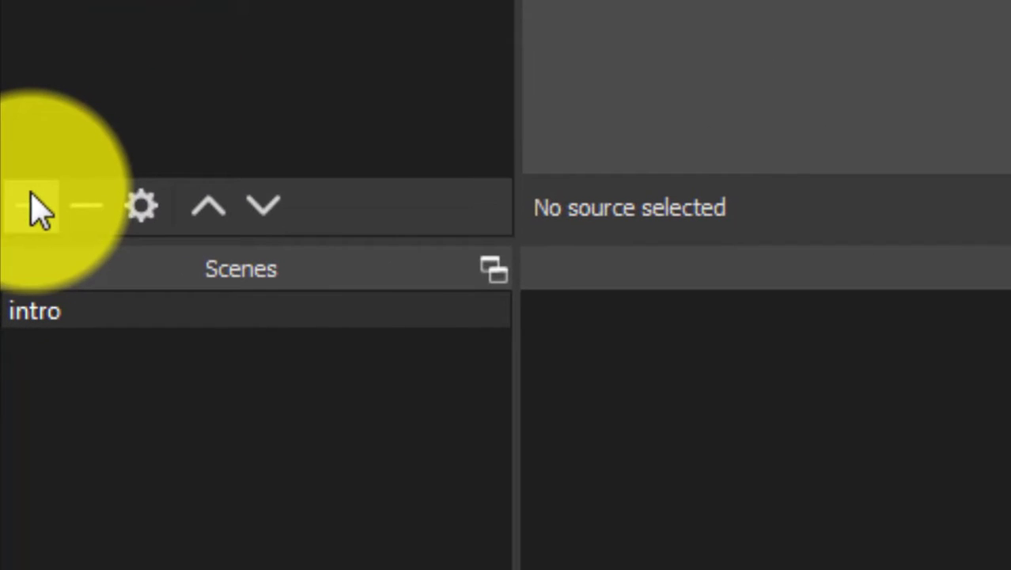
# Add a new Color Source named "bg header" to the intro scene
pyautogui.click(31, 204)
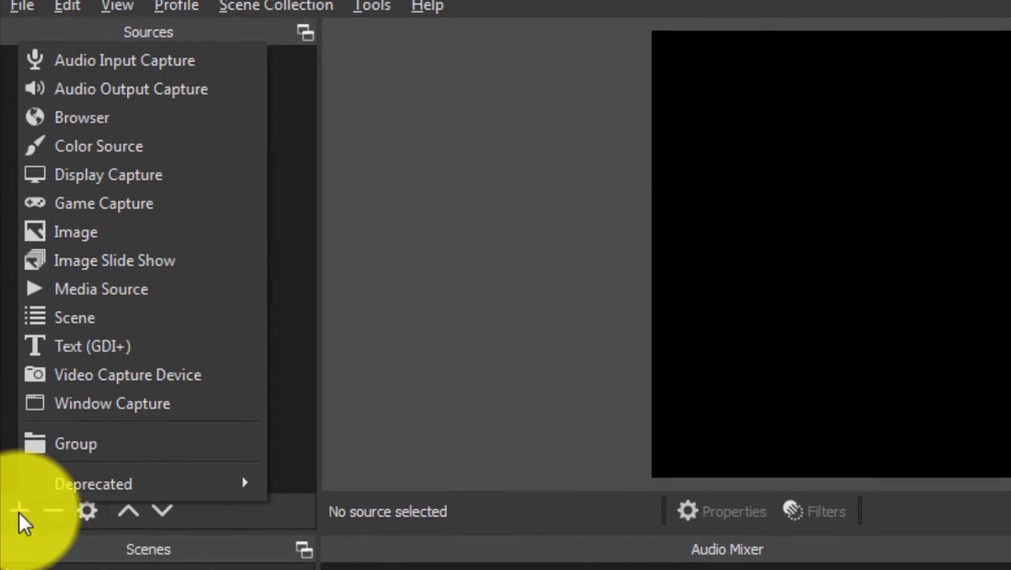
pyautogui.click(307, 261)
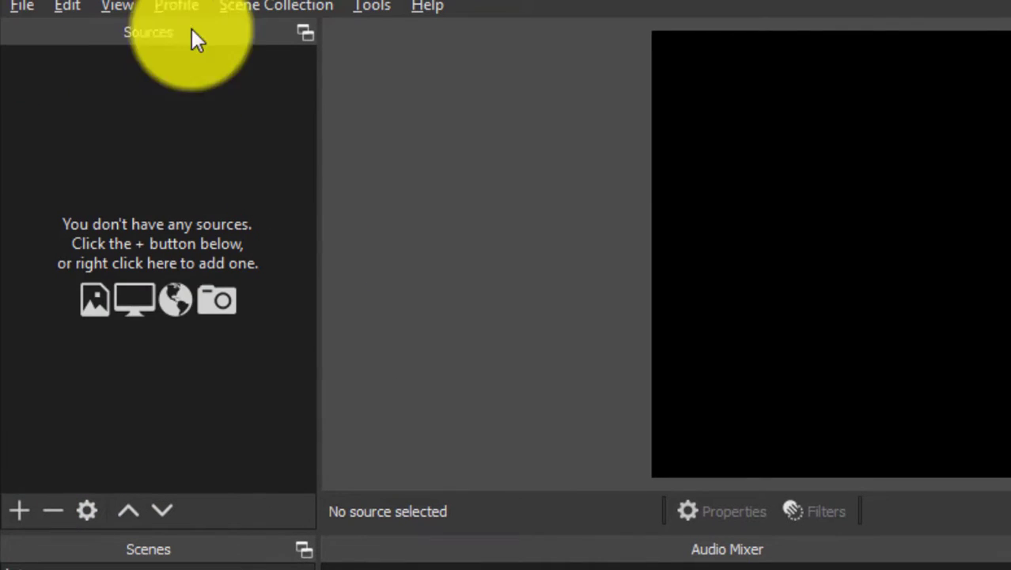
pyautogui.click(19, 510)
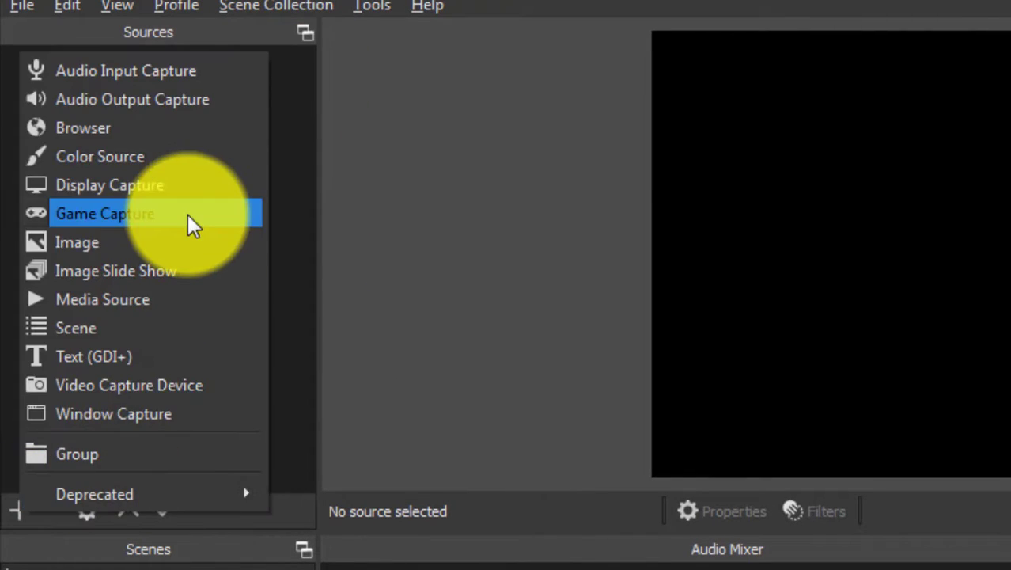
pyautogui.click(150, 155)
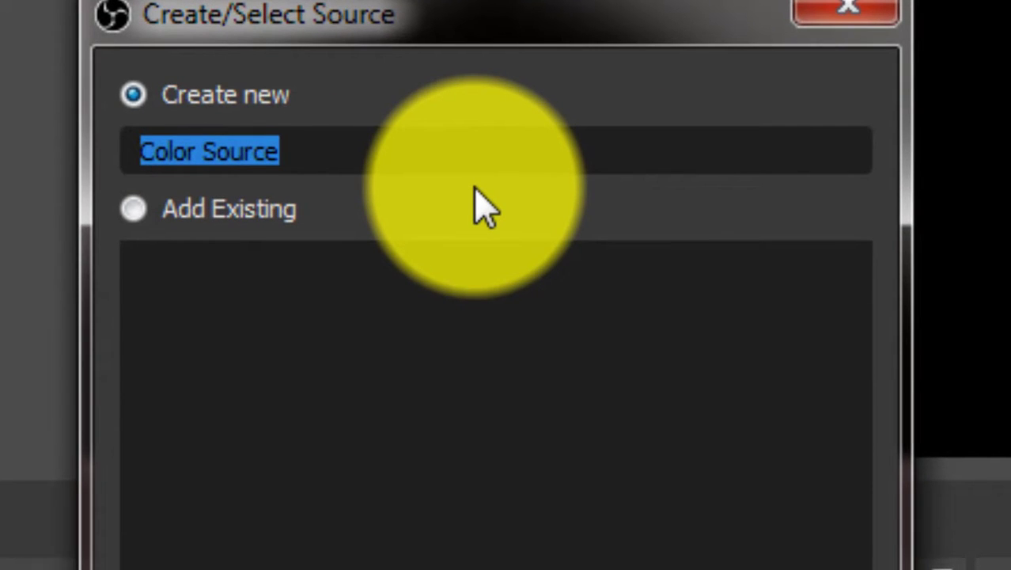
pyautogui.write('bg header')
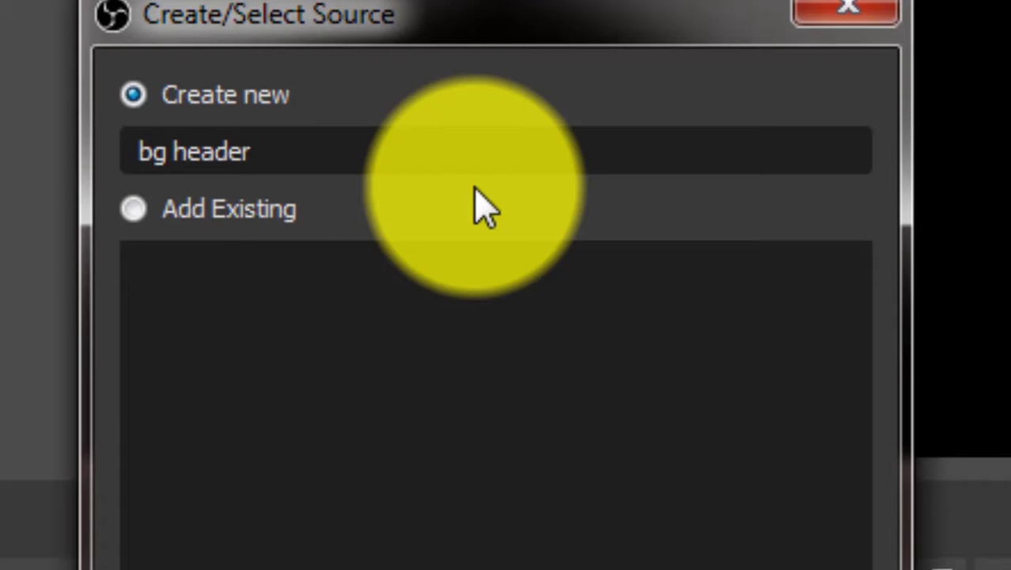
pyautogui.press('Return')
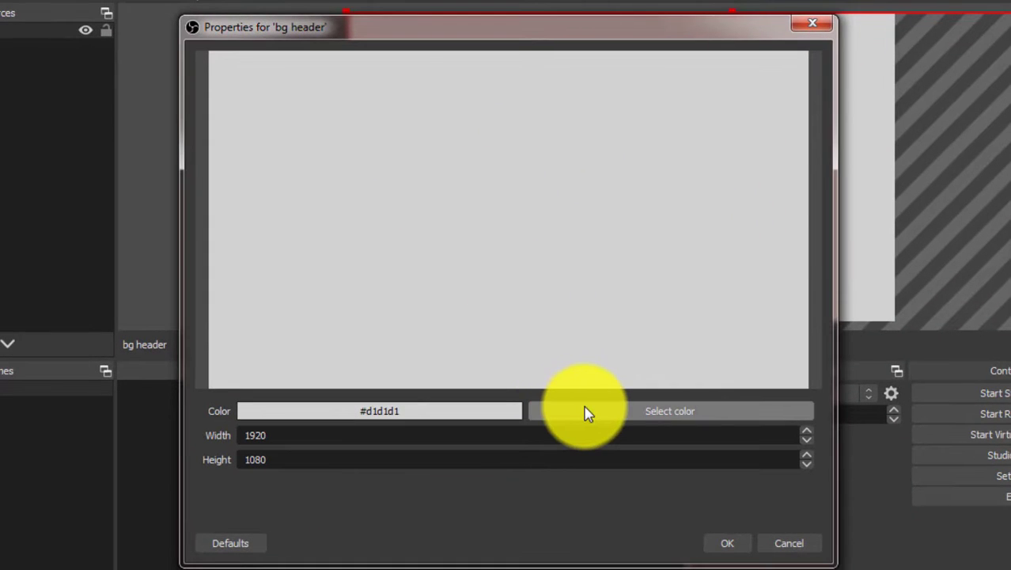
# Set the bg header source's color to blue #0055ff and its height to 100
pyautogui.click(586, 414)
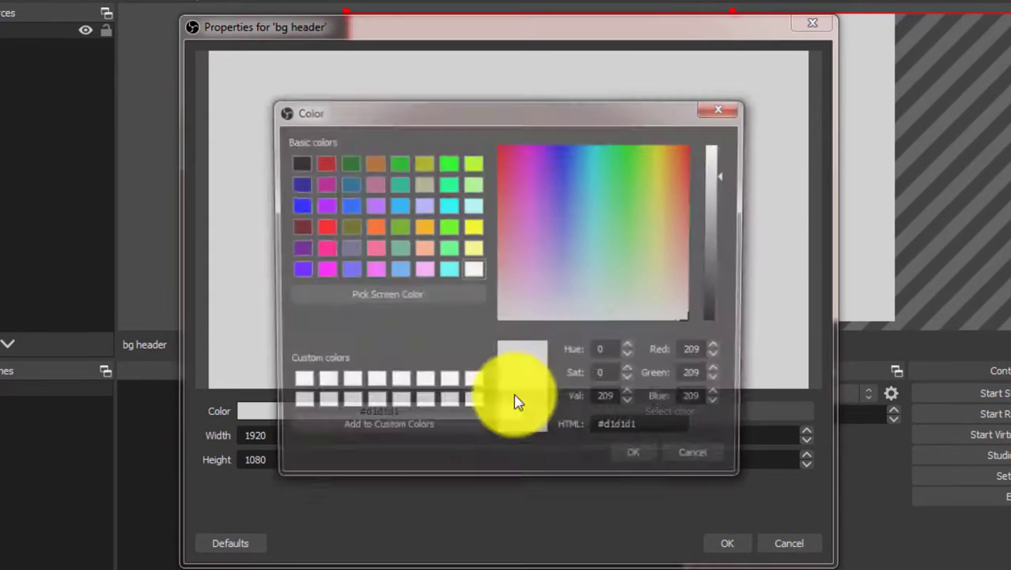
pyautogui.click(353, 207)
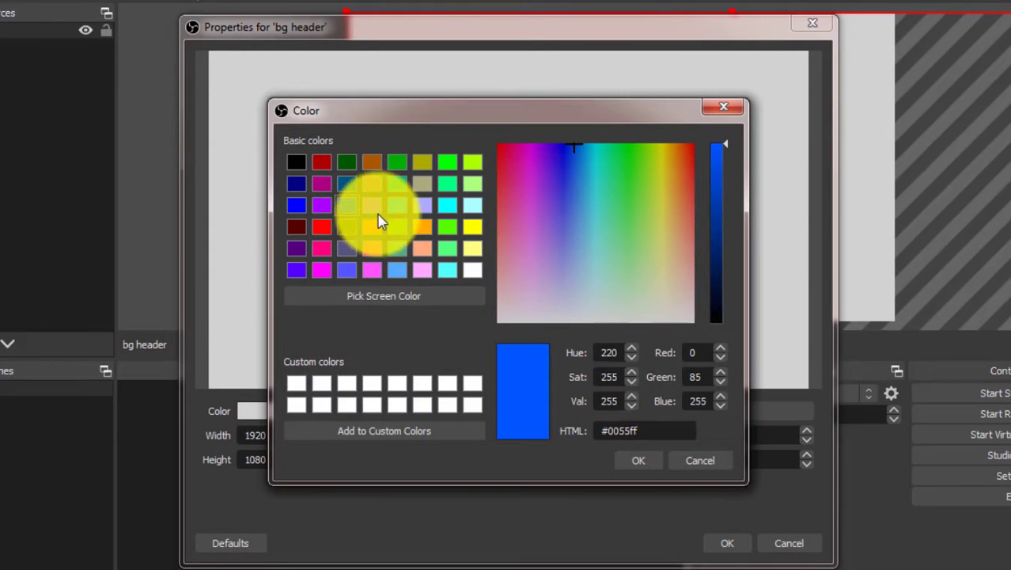
pyautogui.click(638, 461)
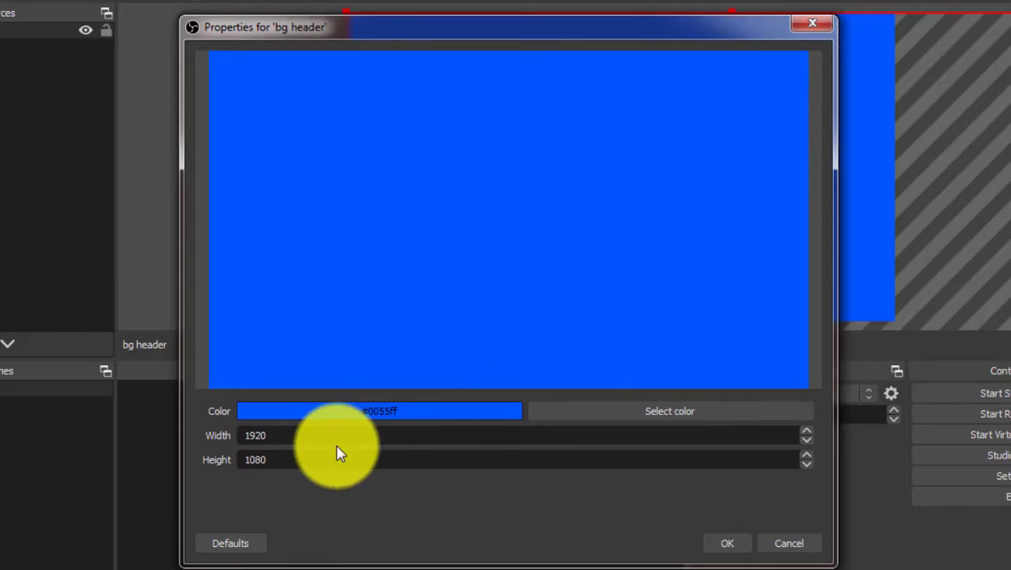
pyautogui.moveTo(368, 458); pyautogui.dragTo(158, 429)
pyautogui.write('100')
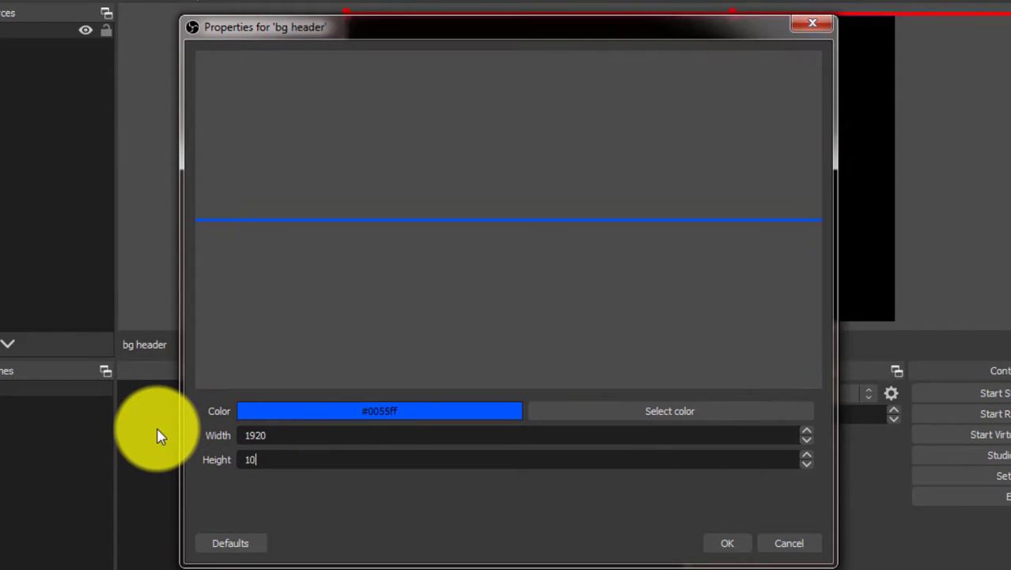
pyautogui.click(715, 545)
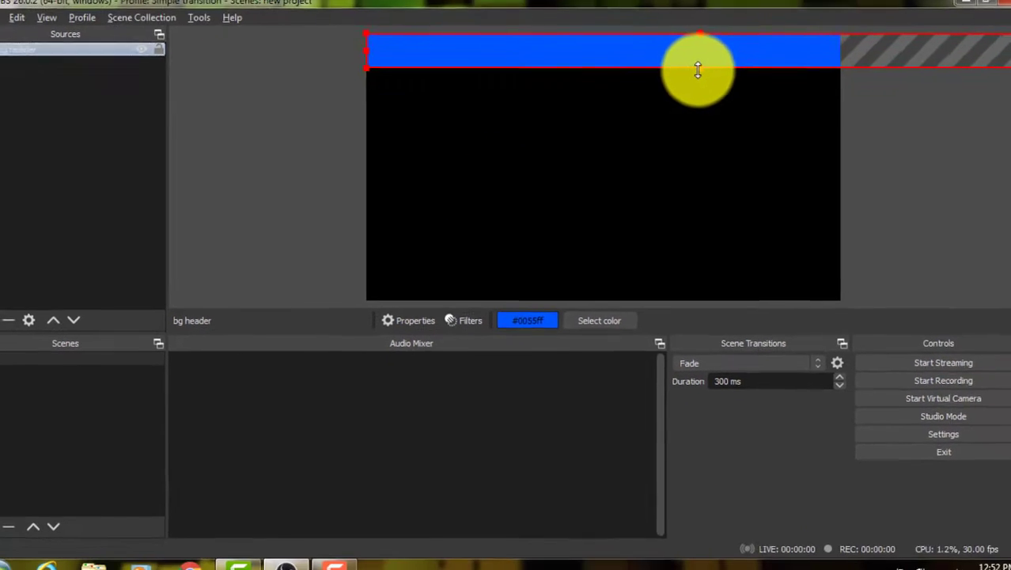
# Resize the blue bg header bar to a thinner strip spanning the full width of the canvas's upper edge
pyautogui.moveTo(690, 66); pyautogui.dragTo(686, 63)
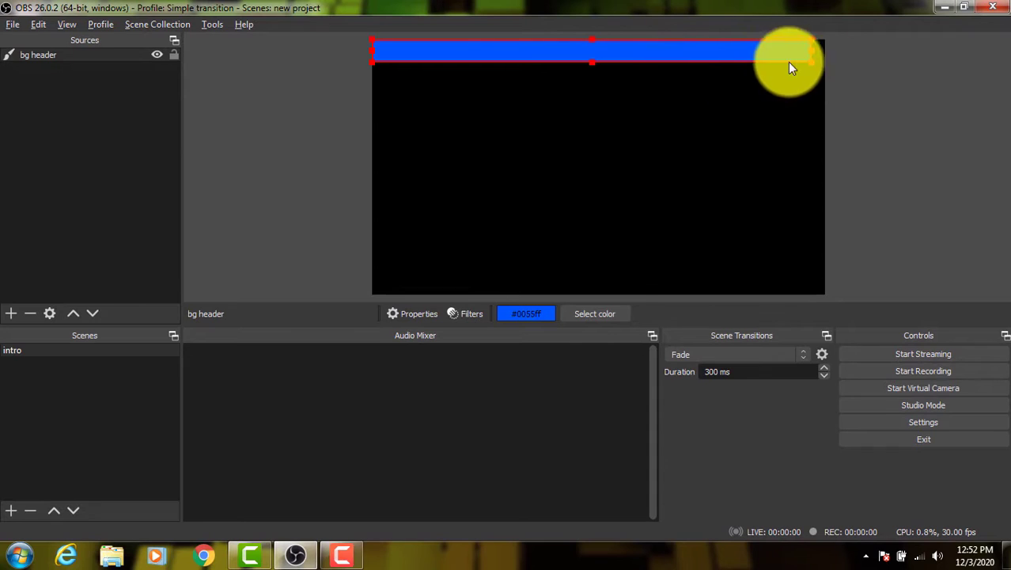
pyautogui.moveTo(815, 49); pyautogui.dragTo(820, 47)
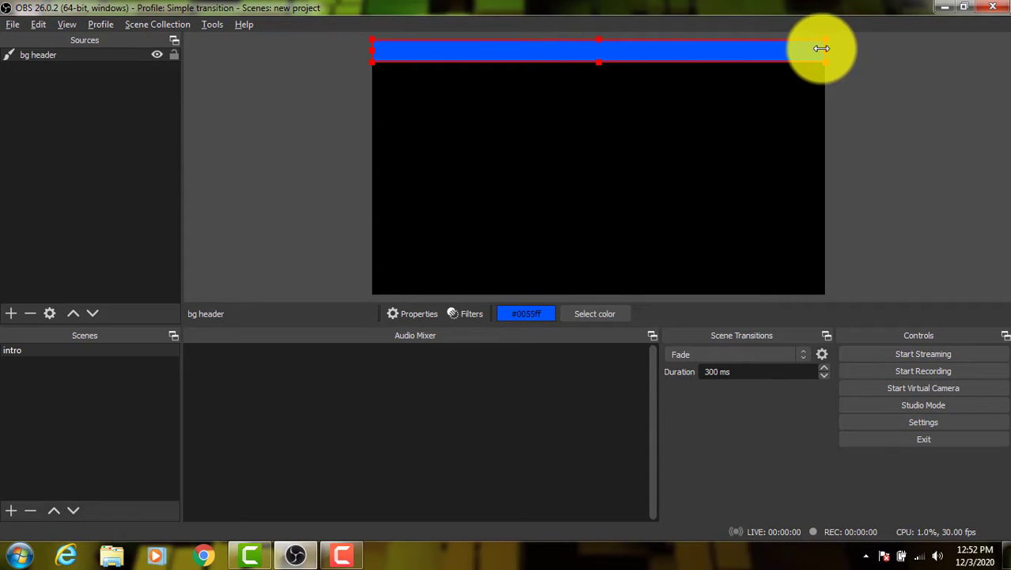
pyautogui.click(853, 103)
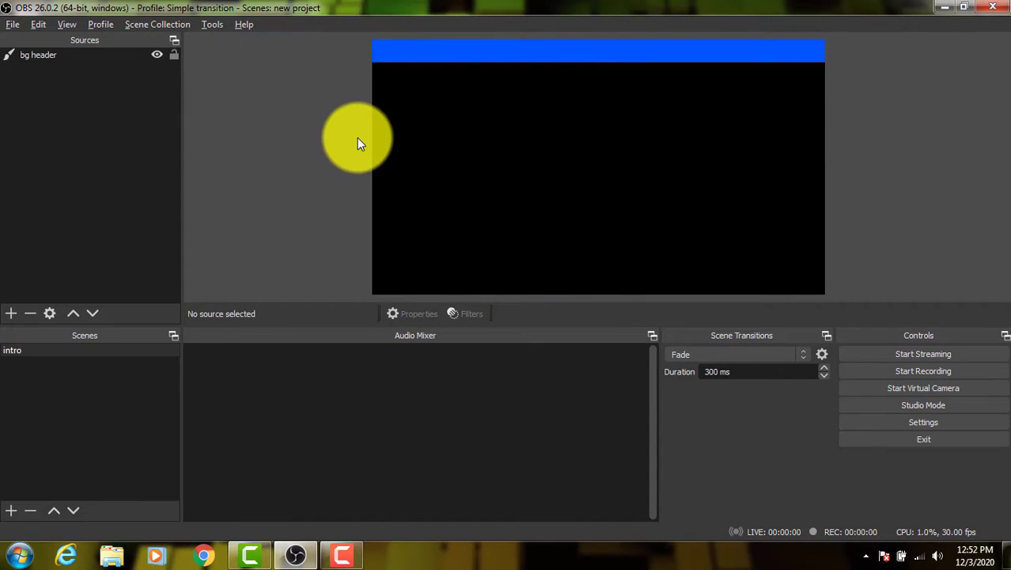
# Copy the bg header source and paste it as a duplicate
pyautogui.click(57, 59)
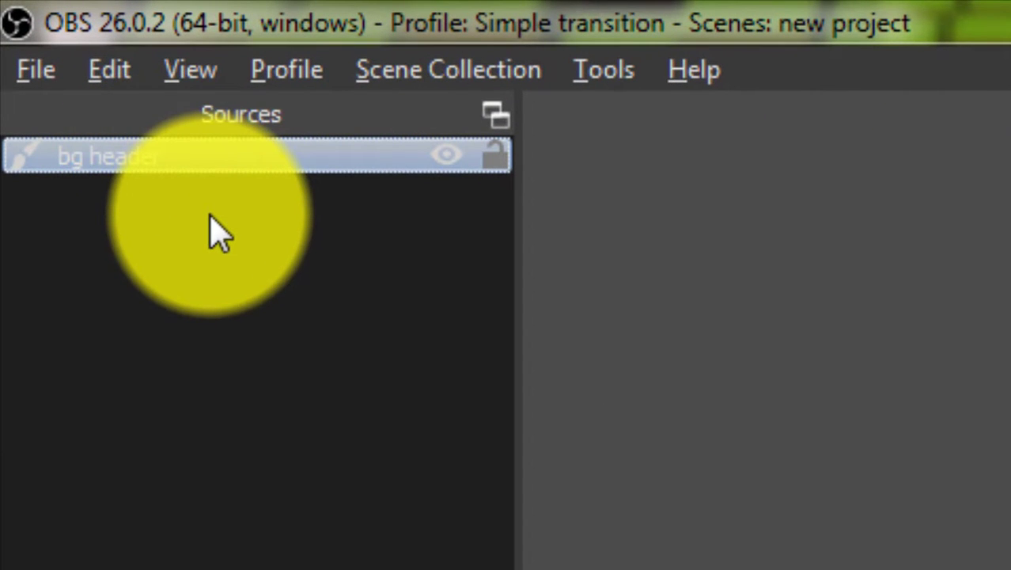
pyautogui.rightClick(136, 170)
pyautogui.click(283, 315)
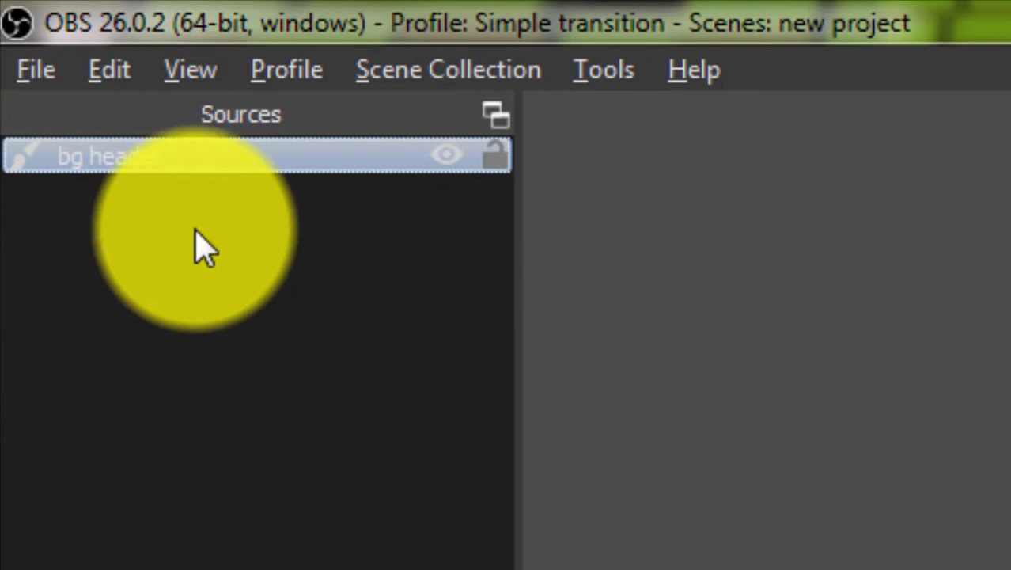
pyautogui.rightClick(222, 162)
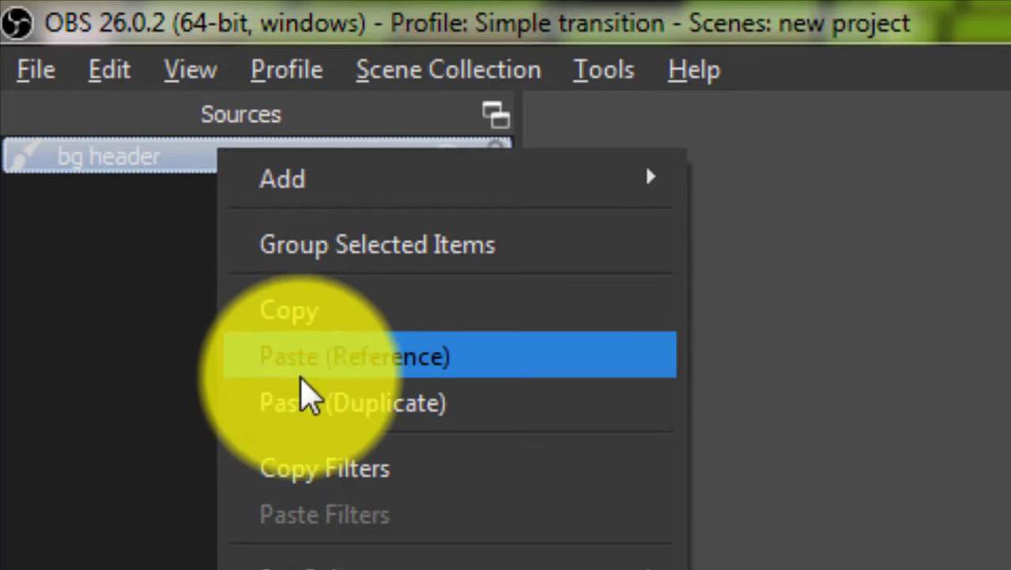
pyautogui.click(312, 410)
pyautogui.click(113, 334)
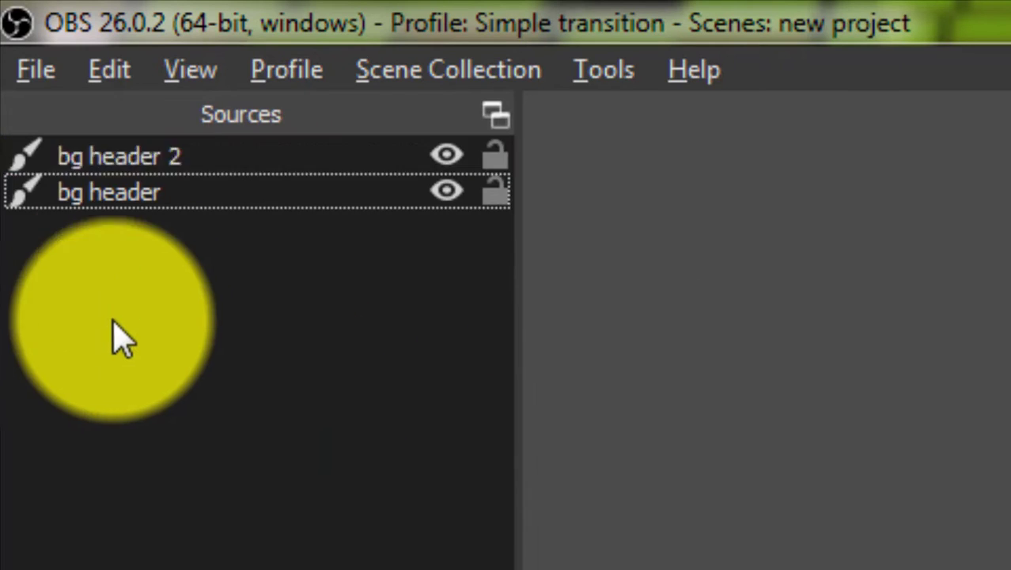
# Rename the duplicated color source to "bg bottom"
pyautogui.click(158, 188)
pyautogui.press('Up')
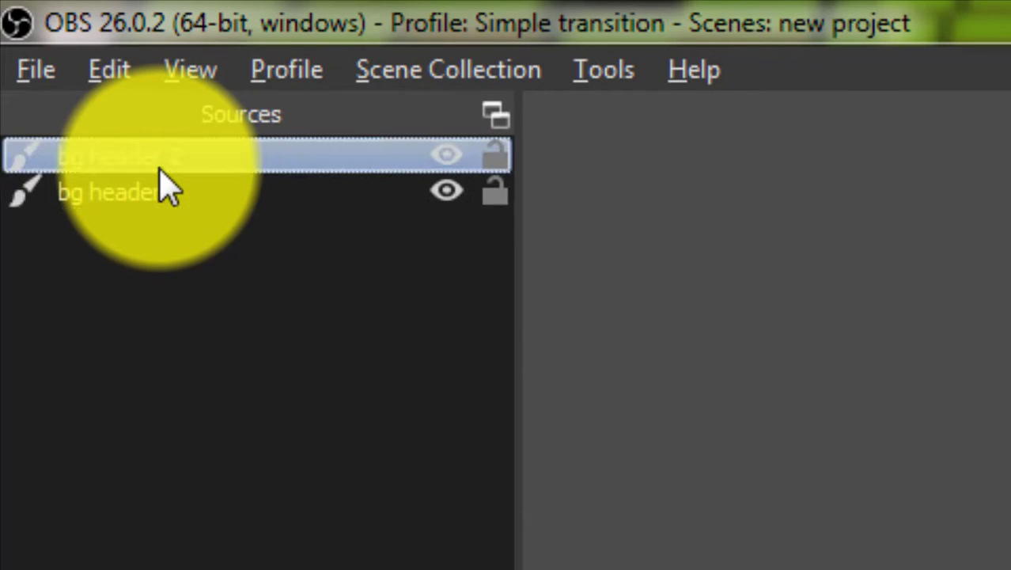
pyautogui.click(238, 162)
pyautogui.click(187, 149)
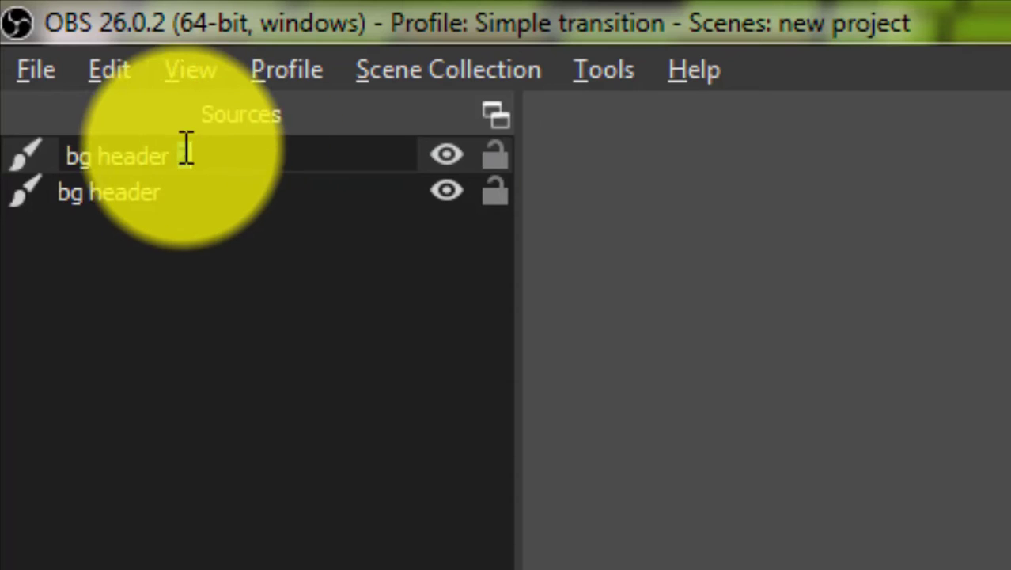
pyautogui.moveTo(175, 150); pyautogui.dragTo(98, 150)
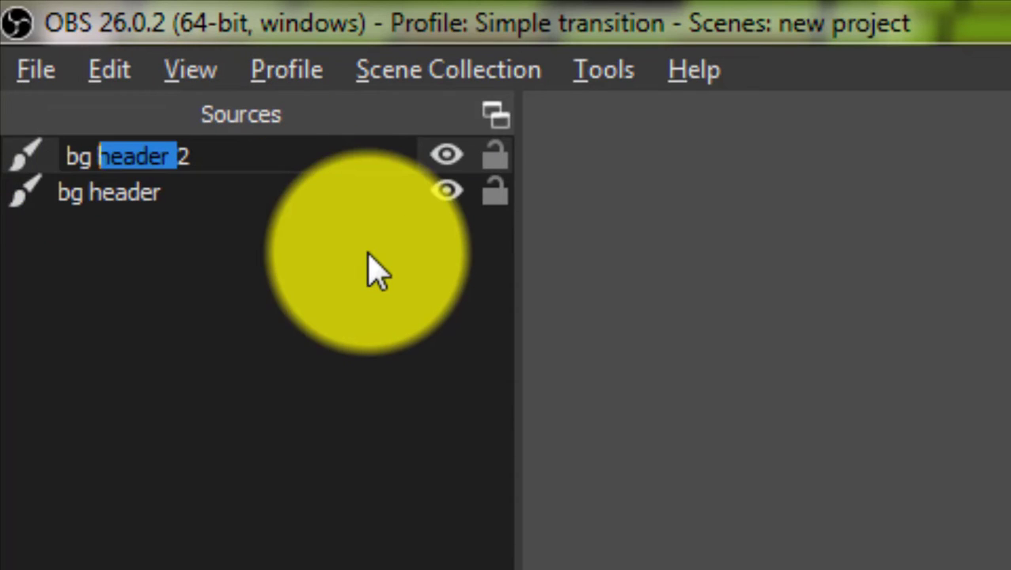
pyautogui.press('BackSpace')
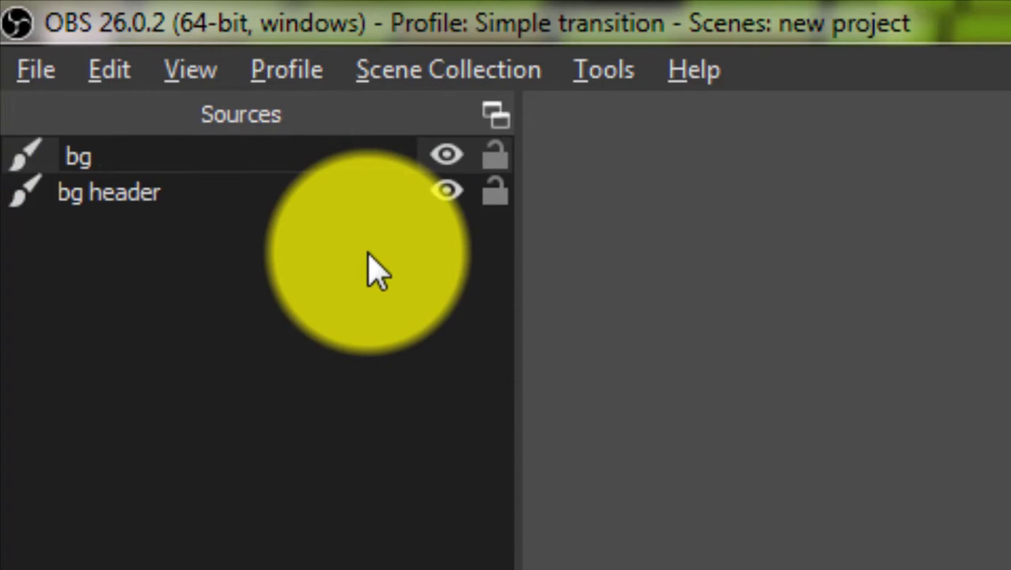
pyautogui.write('bottom')
pyautogui.press('Return')
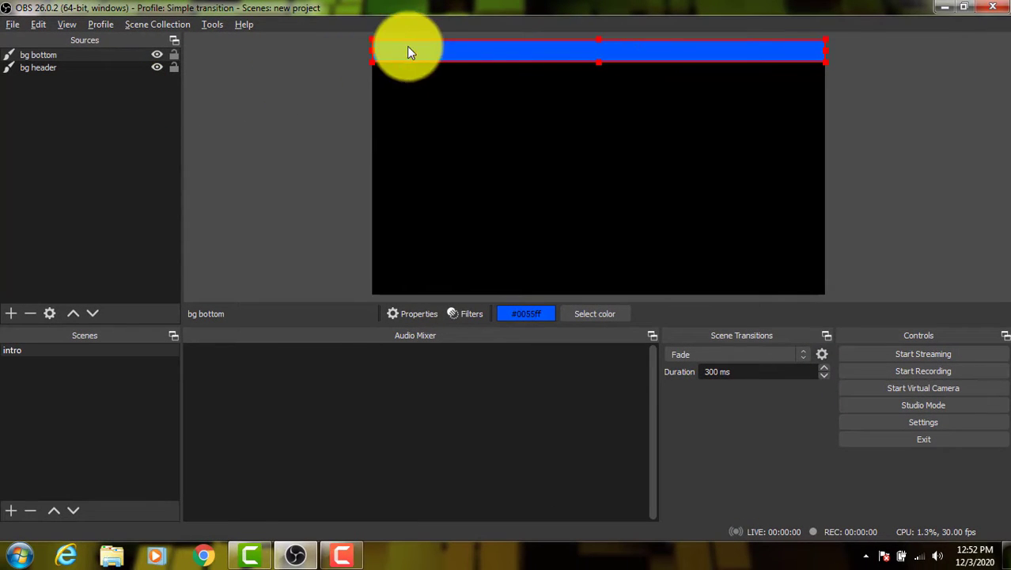
# Move the bg bottom bar down to the canvas's lower edge and deselect it
pyautogui.moveTo(461, 55); pyautogui.dragTo(511, 309)
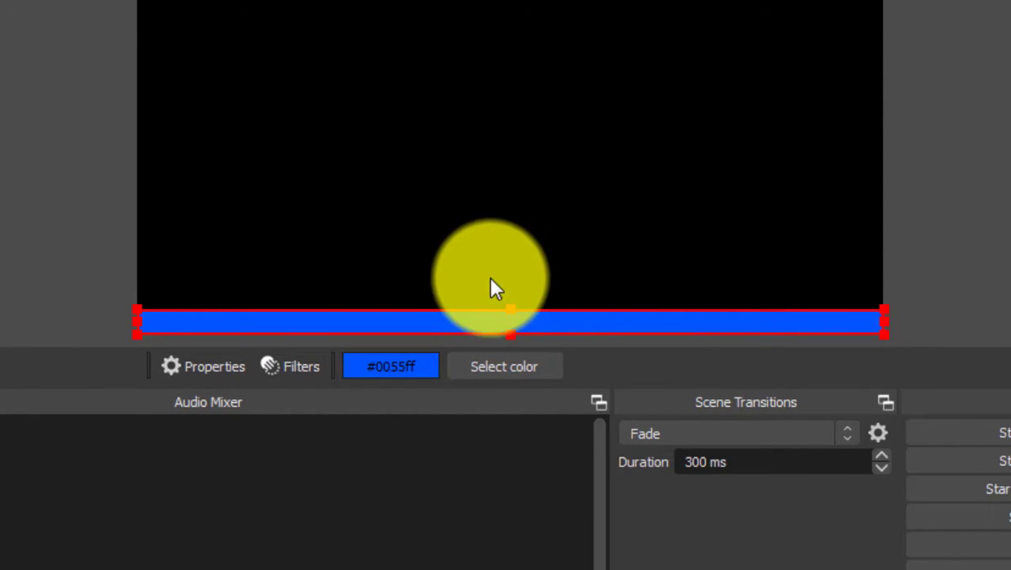
pyautogui.click(761, 226)
pyautogui.moveTo(563, 195); pyautogui.dragTo(481, 207)
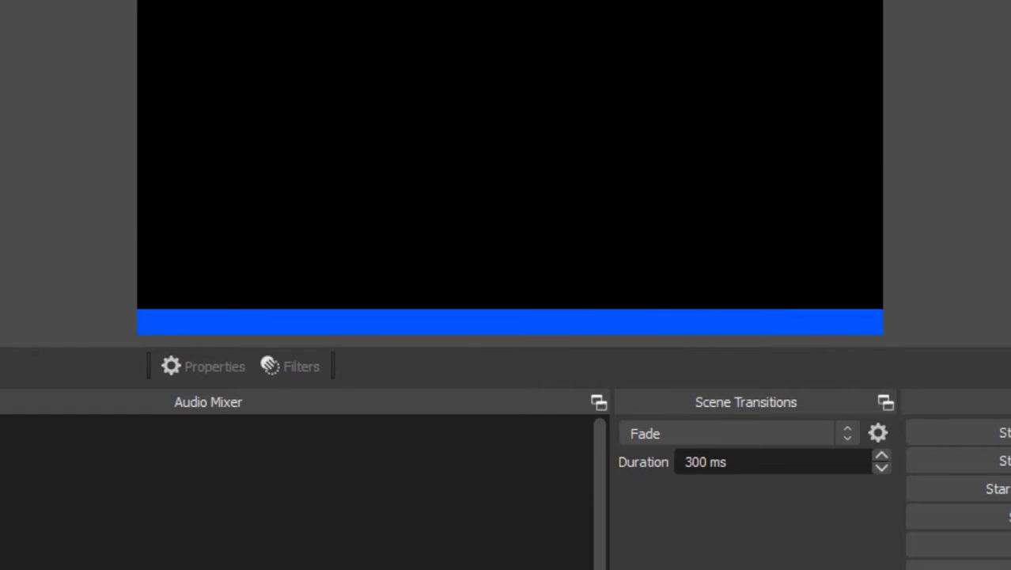
# Add a new image source named "logo" to the intro scene
pyautogui.click(0, 88)
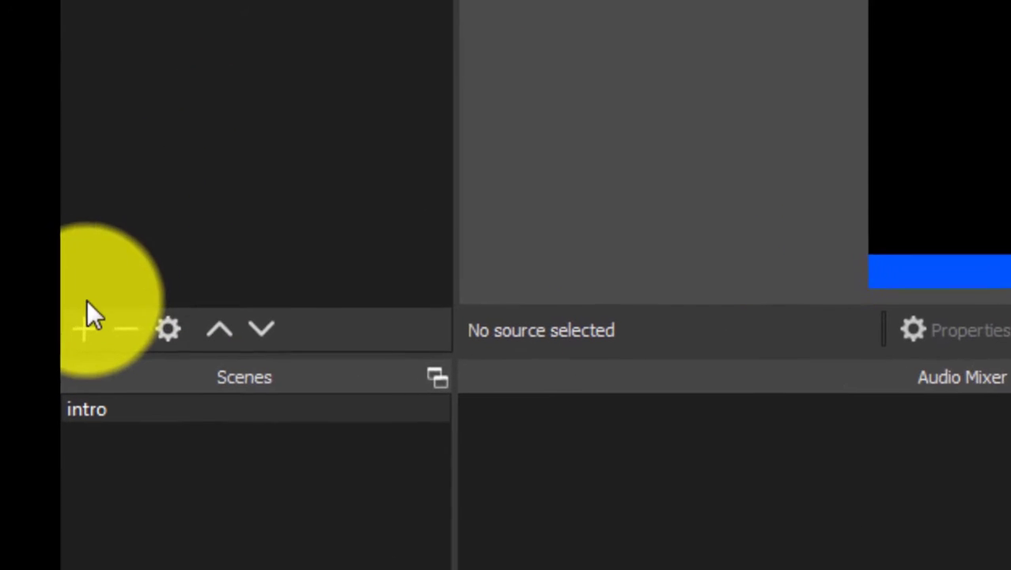
pyautogui.click(83, 328)
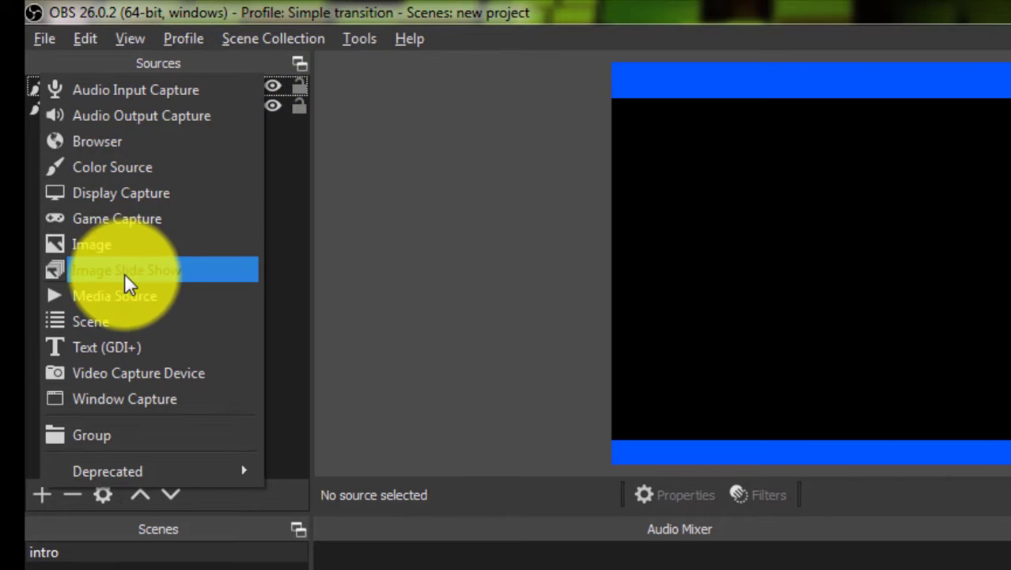
pyautogui.click(112, 243)
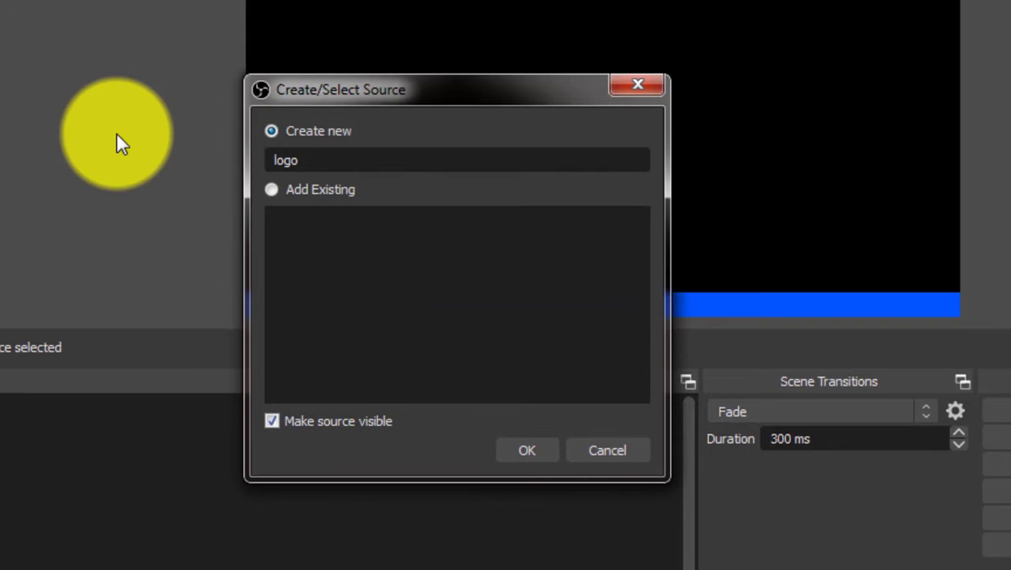
pyautogui.press('Return')
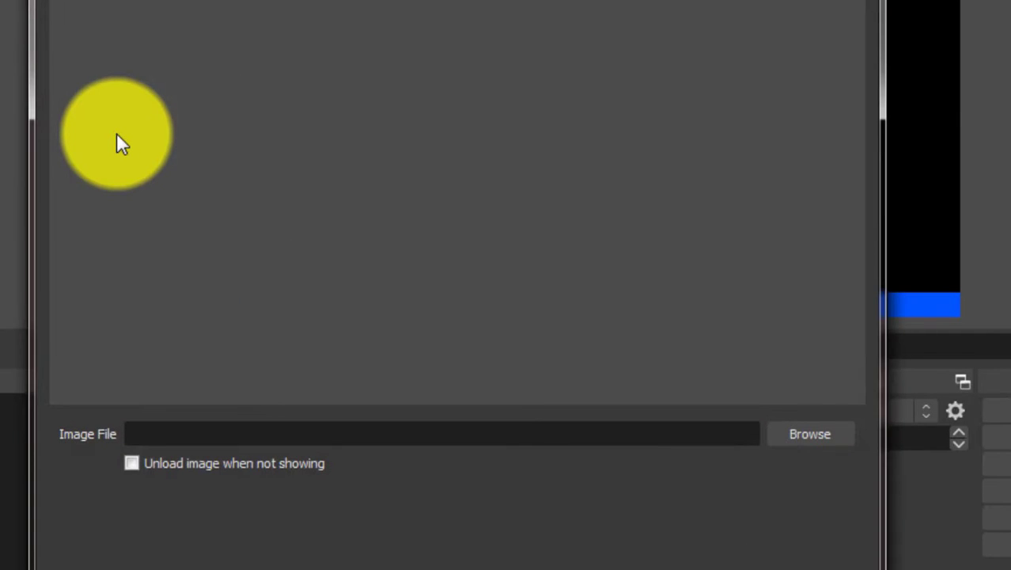
# Load the NEDA-heading image from the Pictures library into the logo source and accept its properties
pyautogui.click(842, 434)
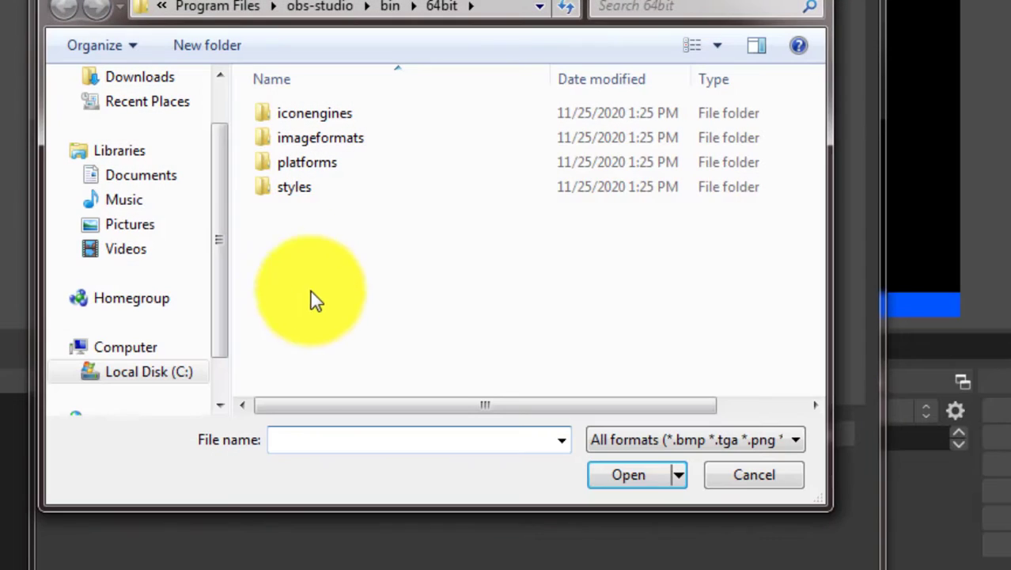
pyautogui.click(147, 229)
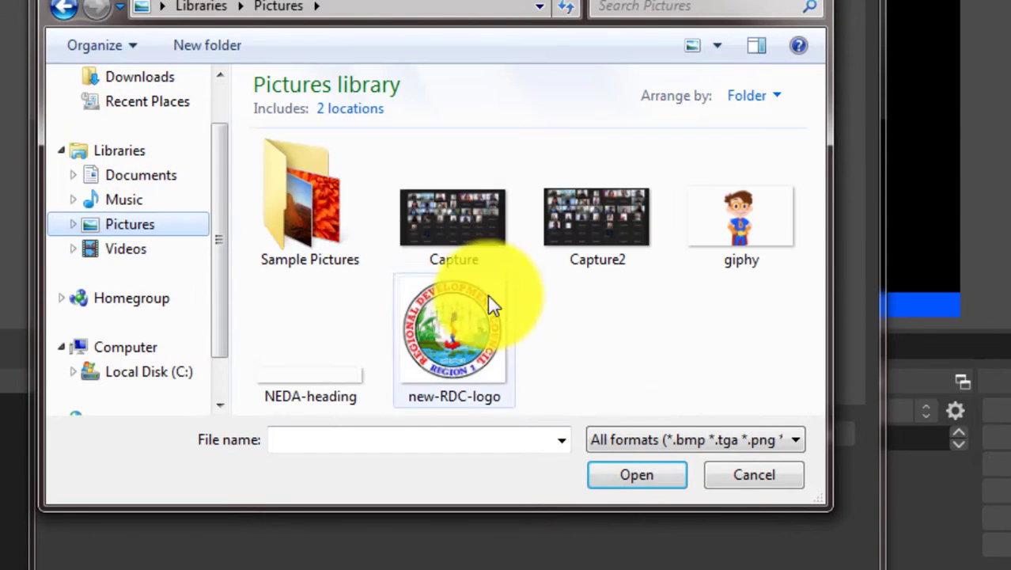
pyautogui.click(622, 351)
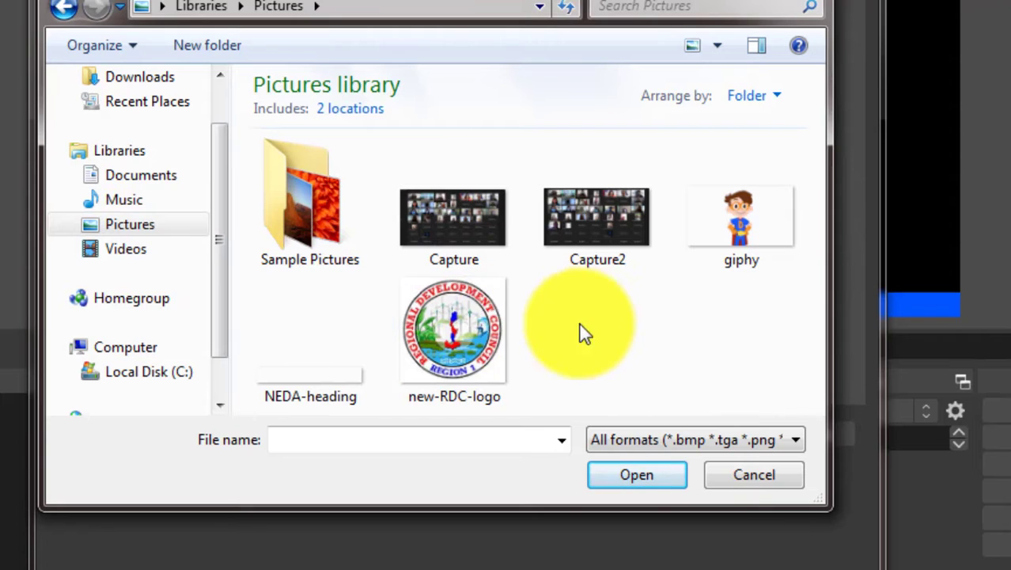
pyautogui.click(323, 346)
pyautogui.click(639, 475)
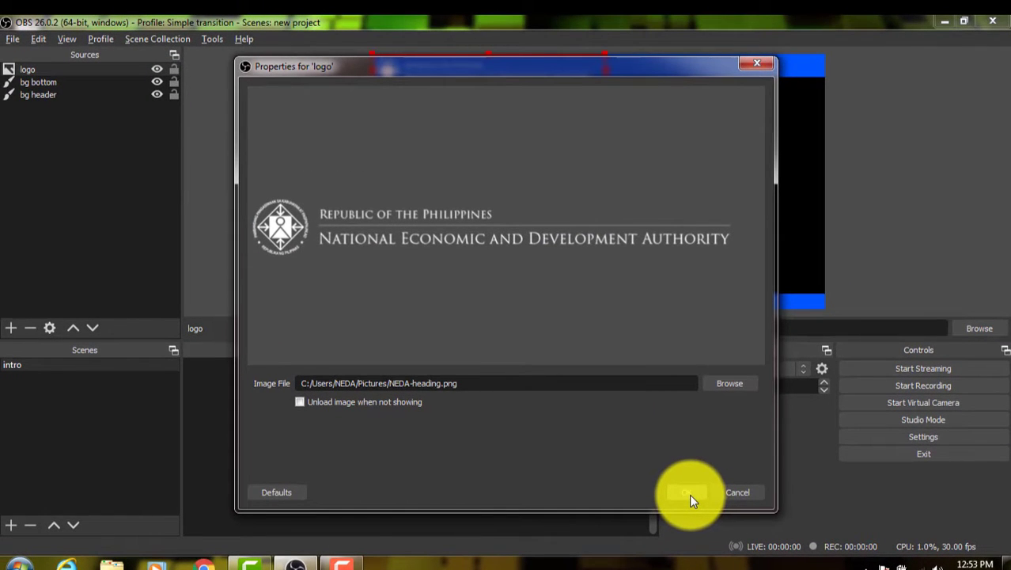
pyautogui.click(689, 493)
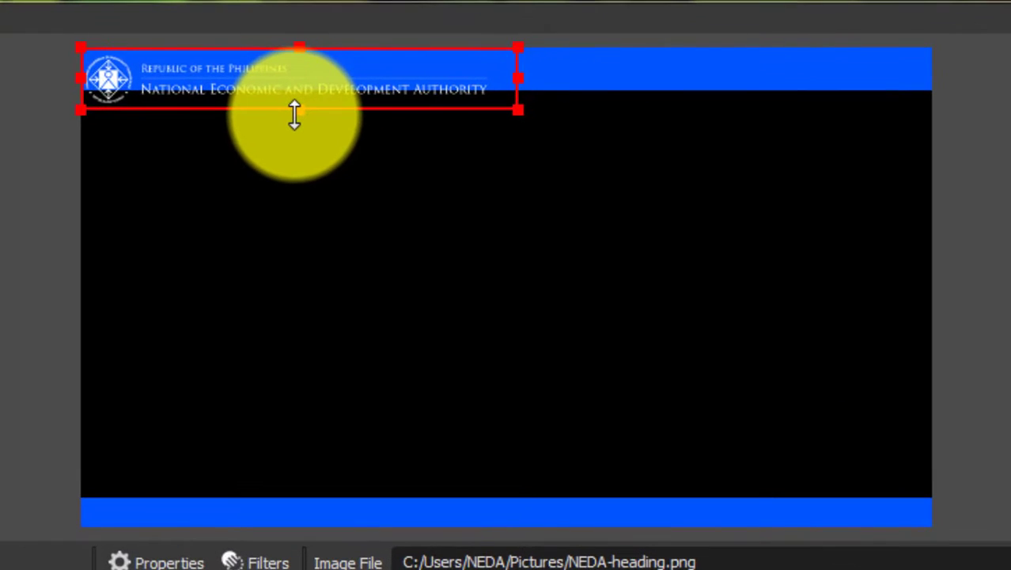
# Shrink the logo to the blue header bar's height and nudge it into place at the bar's left end
pyautogui.moveTo(364, 100); pyautogui.dragTo(364, 88)
pyautogui.click(417, 210)
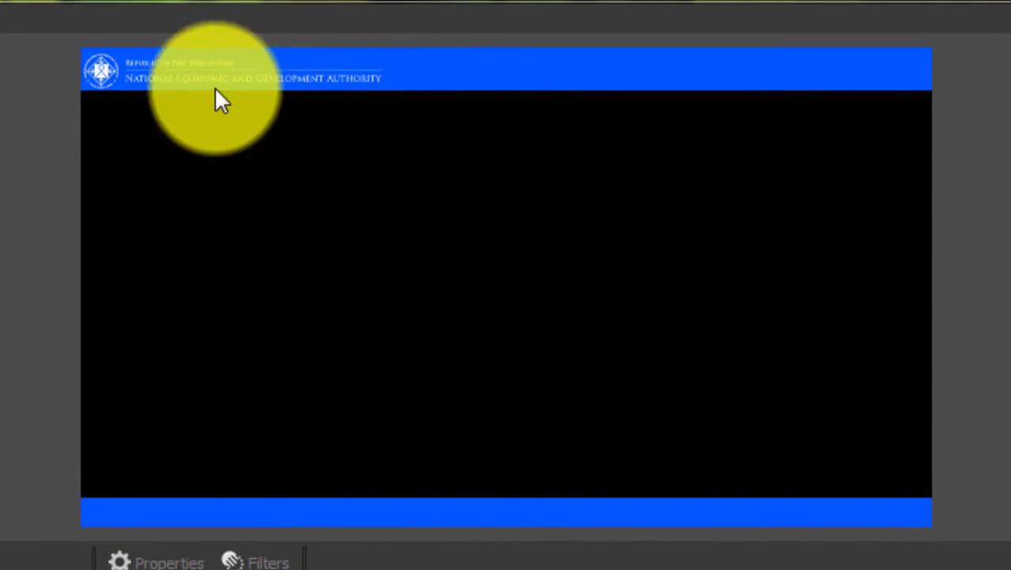
pyautogui.click(175, 76)
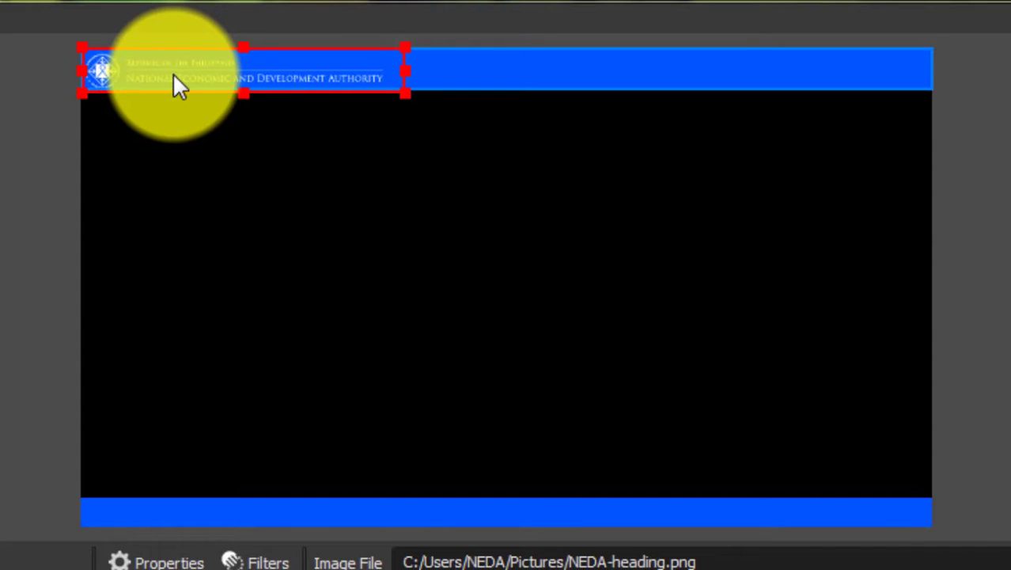
pyautogui.click(194, 180)
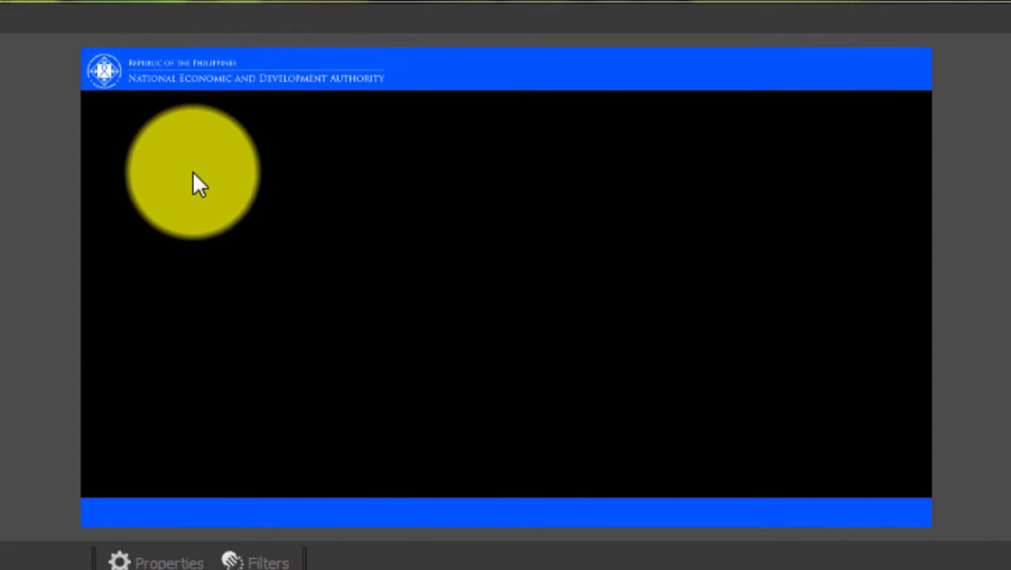
pyautogui.click(198, 85)
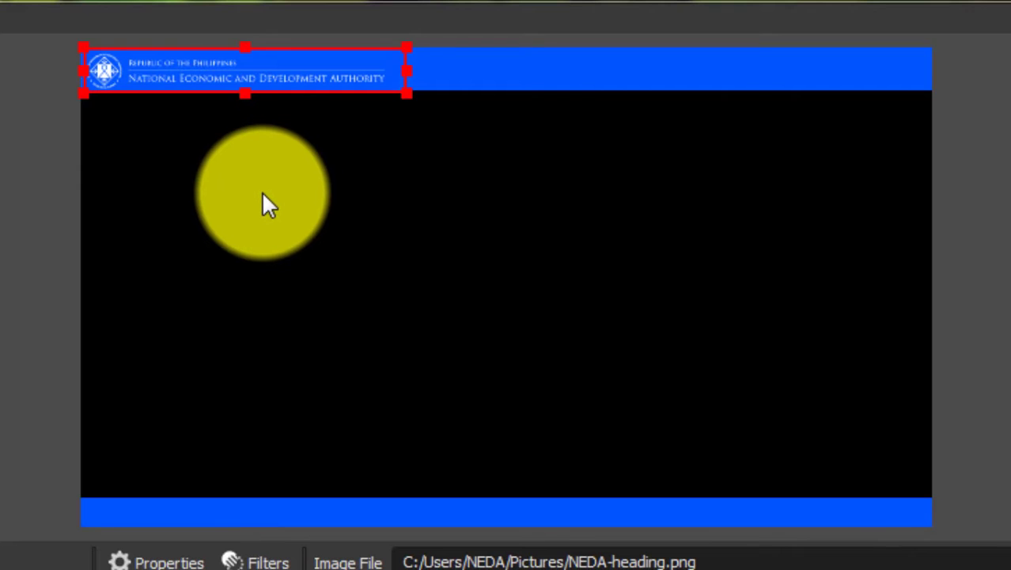
pyautogui.press('Up')
pyautogui.press('Up')
pyautogui.click(264, 195)
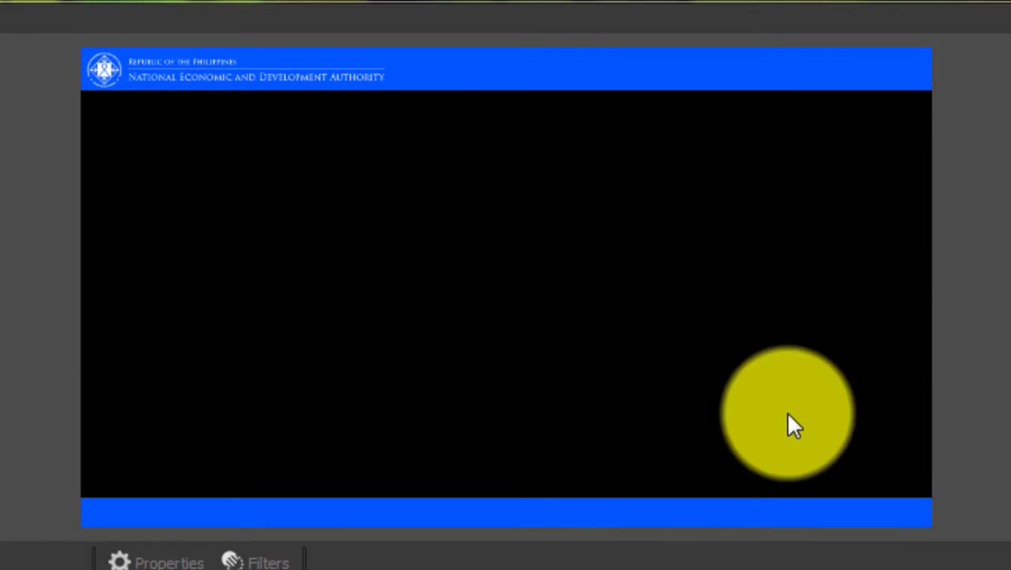
# Add a new Text (GDI+) source named "announcement" to the scene
pyautogui.click(380, 511)
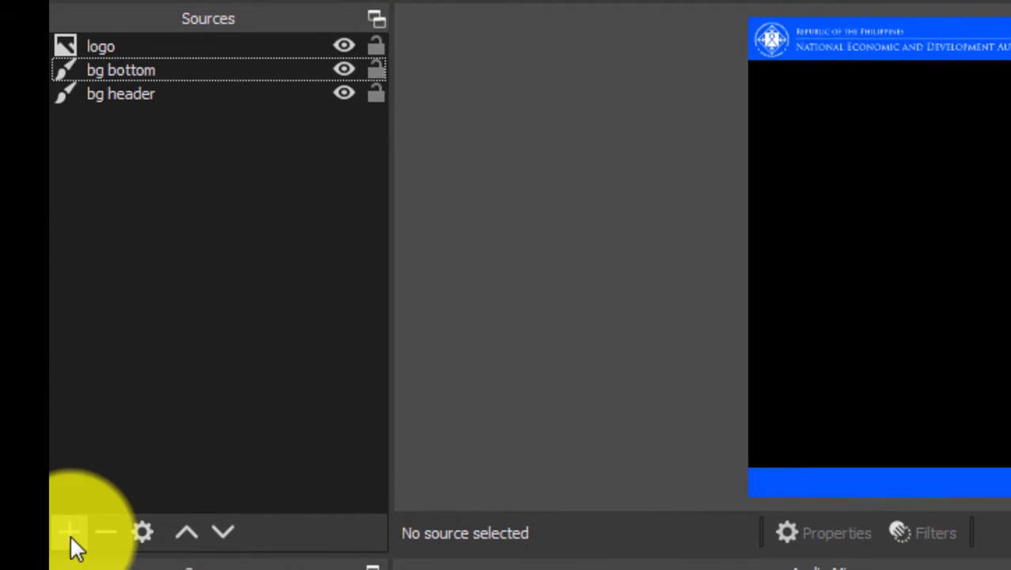
pyautogui.click(69, 534)
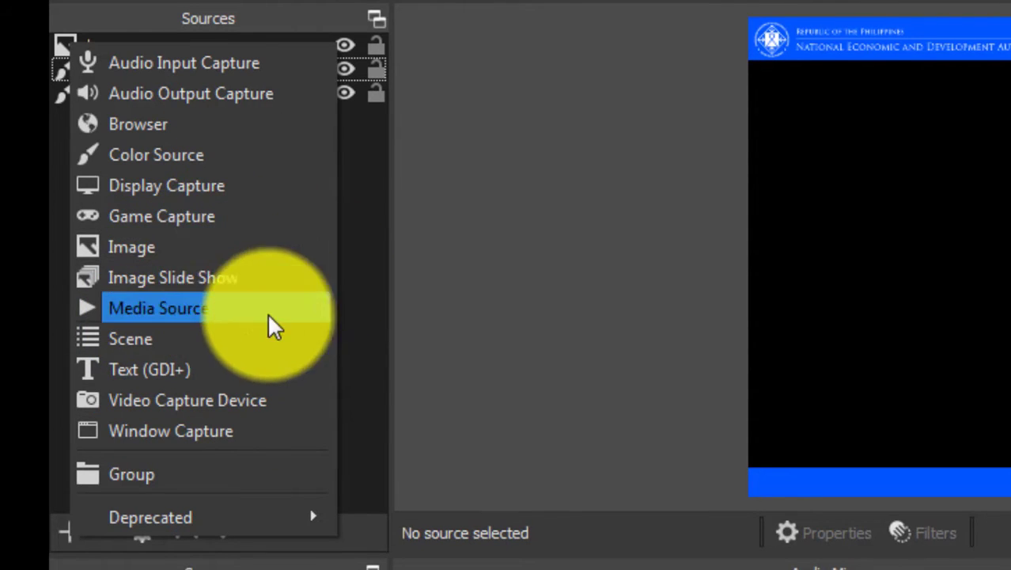
pyautogui.click(151, 371)
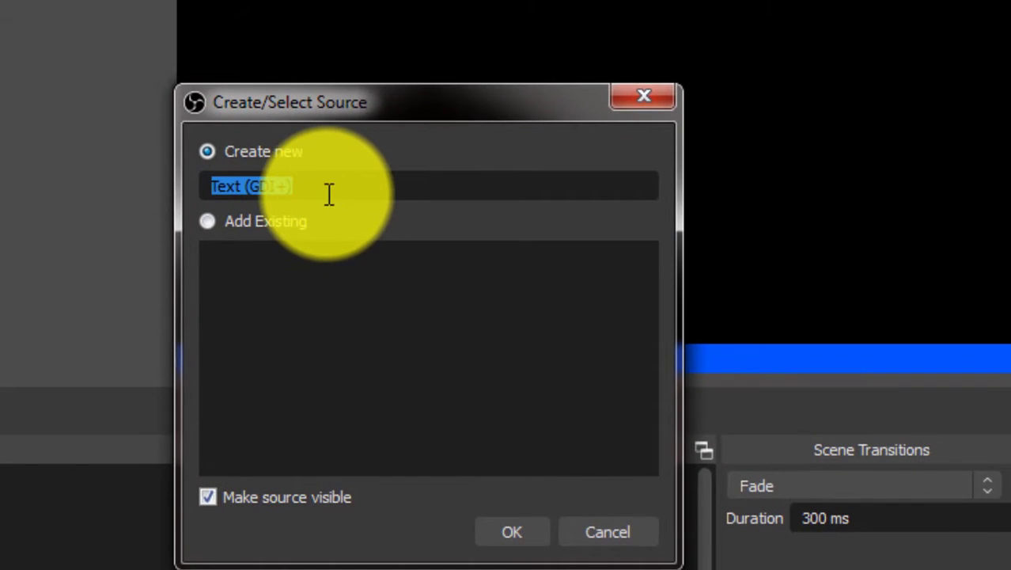
pyautogui.write('runn')
pyautogui.press('BackSpace')
pyautogui.press('BackSpace')
pyautogui.press('BackSpace')
pyautogui.press('BackSpace')
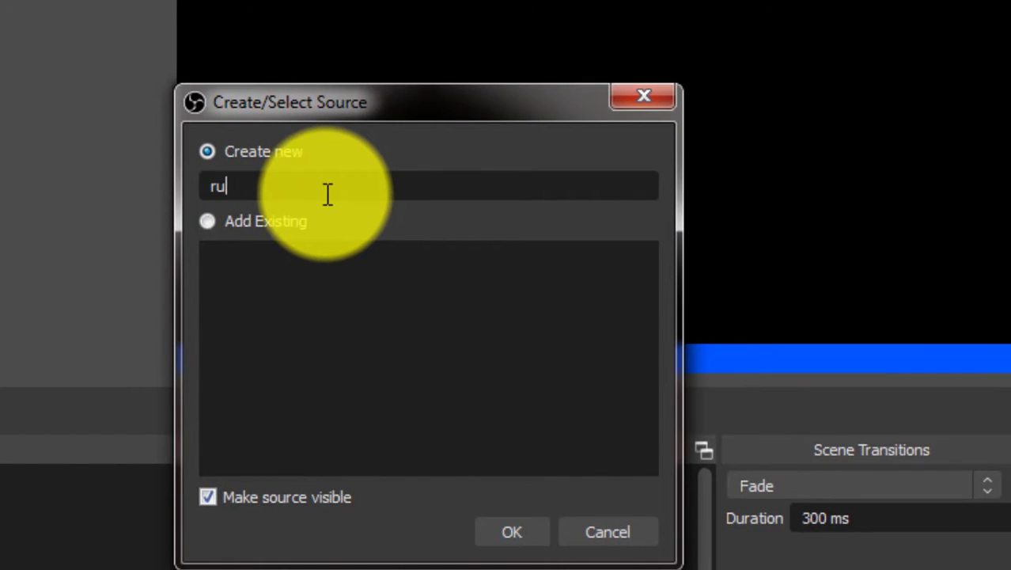
pyautogui.write('announcement')
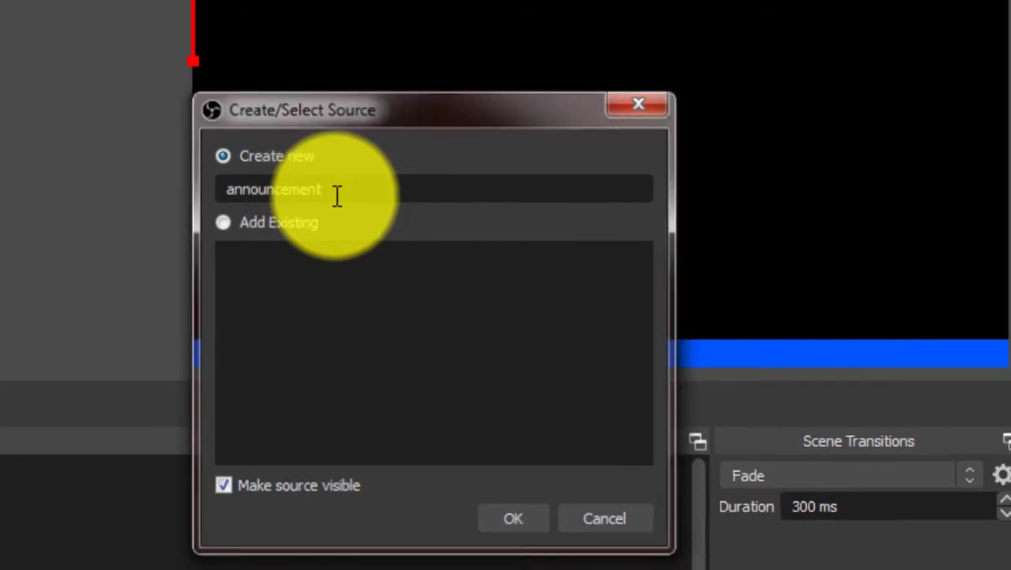
pyautogui.press('Return')
# Enter "sample text here:" as the announcement's text, keeping the default Arial font and white color
pyautogui.click(384, 424)
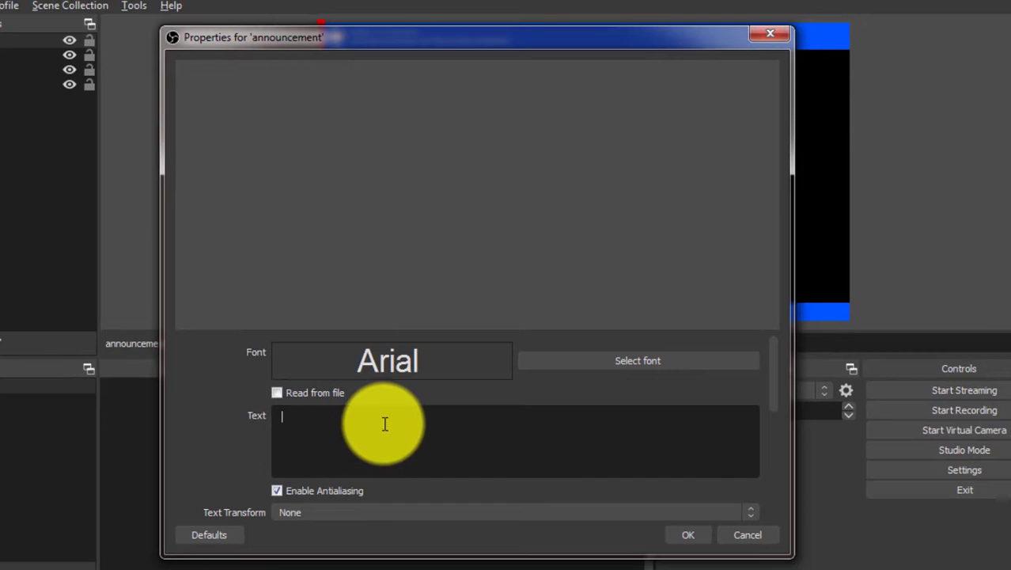
pyautogui.write('sample text here')
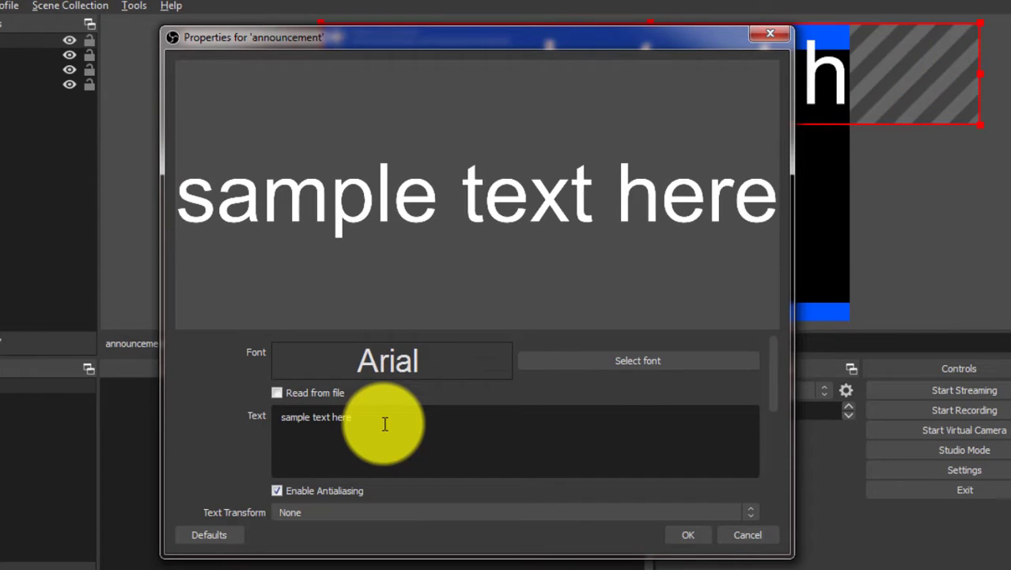
pyautogui.write(':')
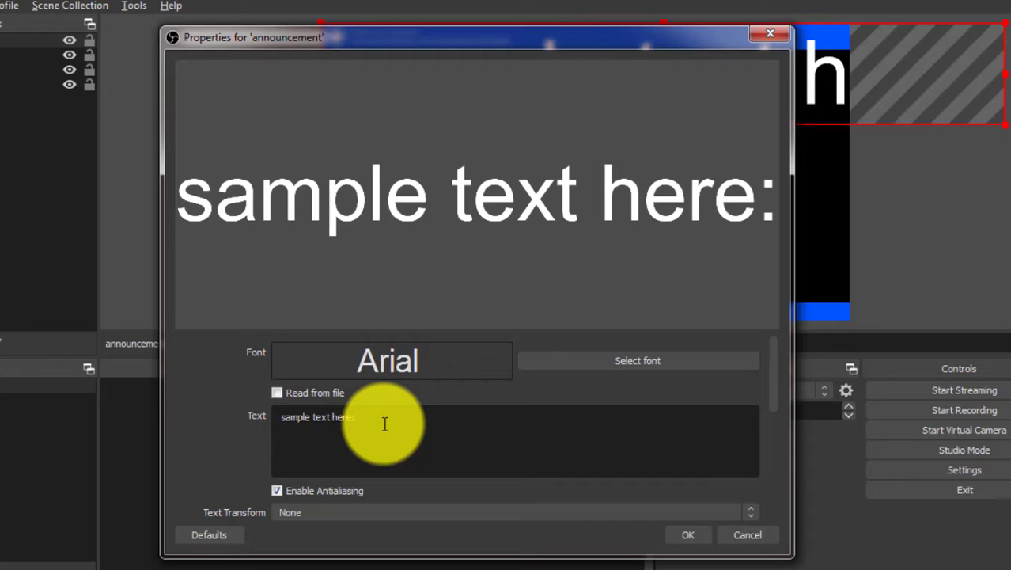
pyautogui.scroll(-5, 453, 440)
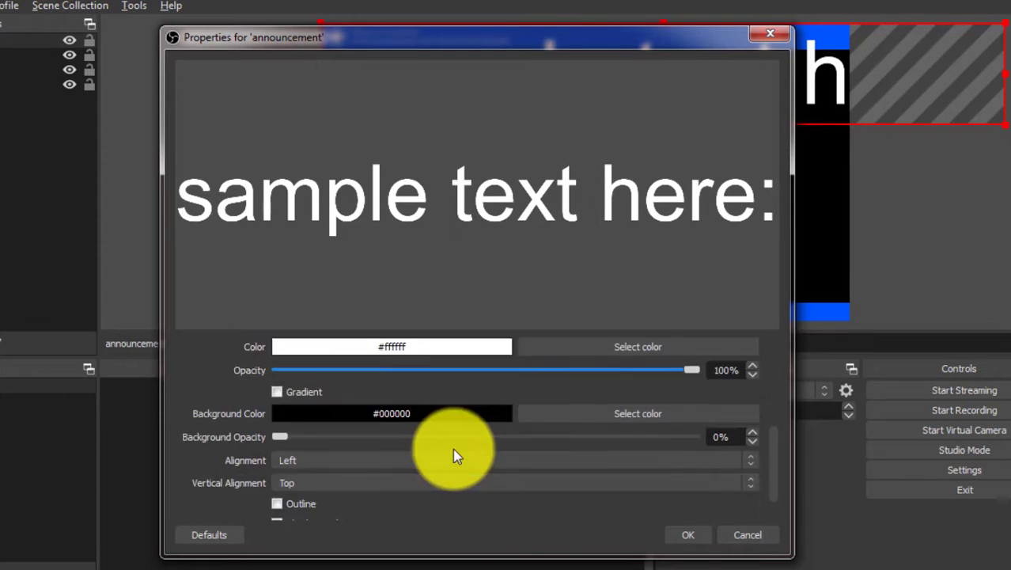
pyautogui.scroll(-2, 453, 450)
pyautogui.scroll(7, 457, 456)
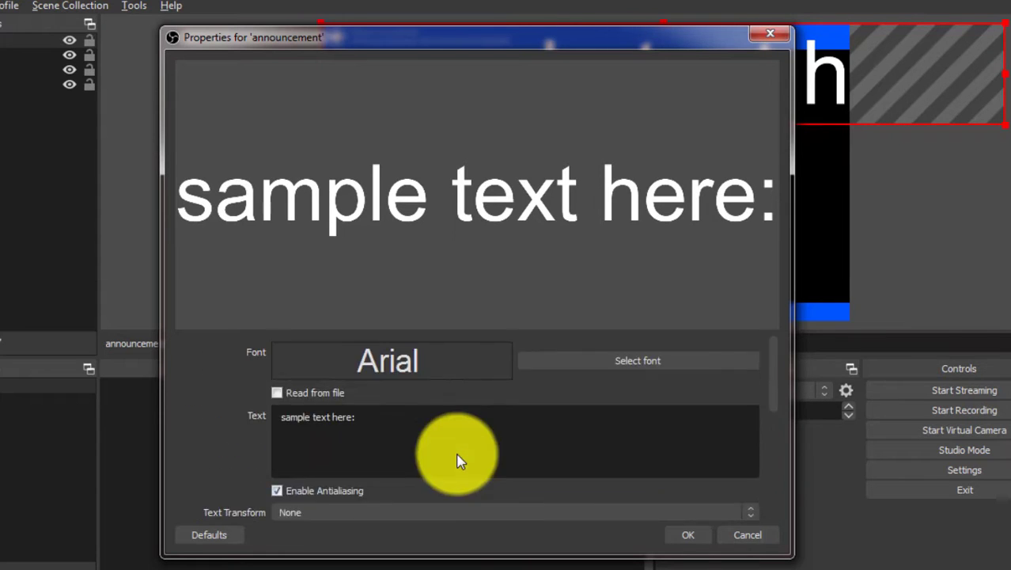
pyautogui.click(701, 533)
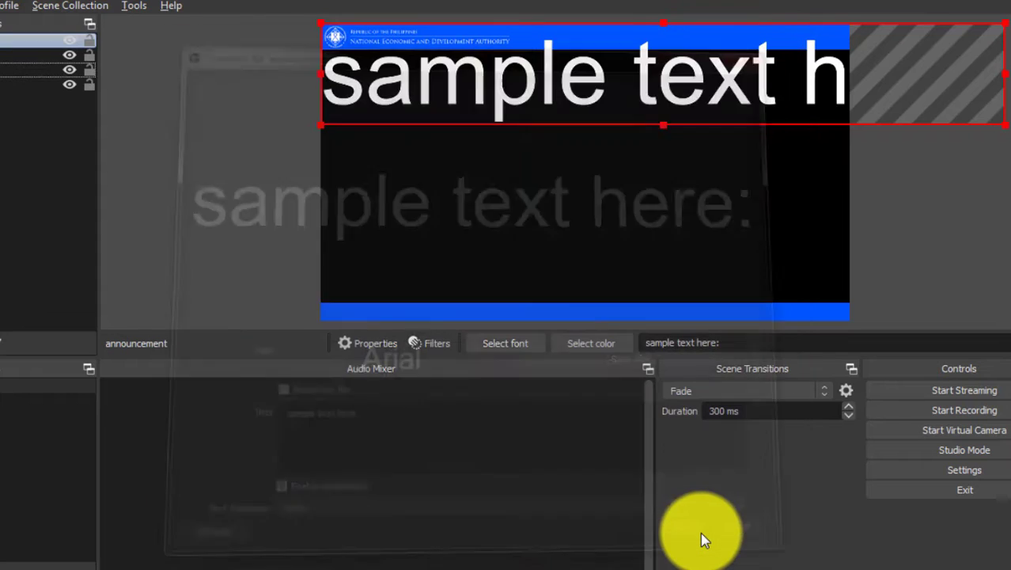
# Scale the announcement text down to the bottom bar's height and place it near the bar's left end
pyautogui.moveTo(663, 22); pyautogui.dragTo(580, 106)
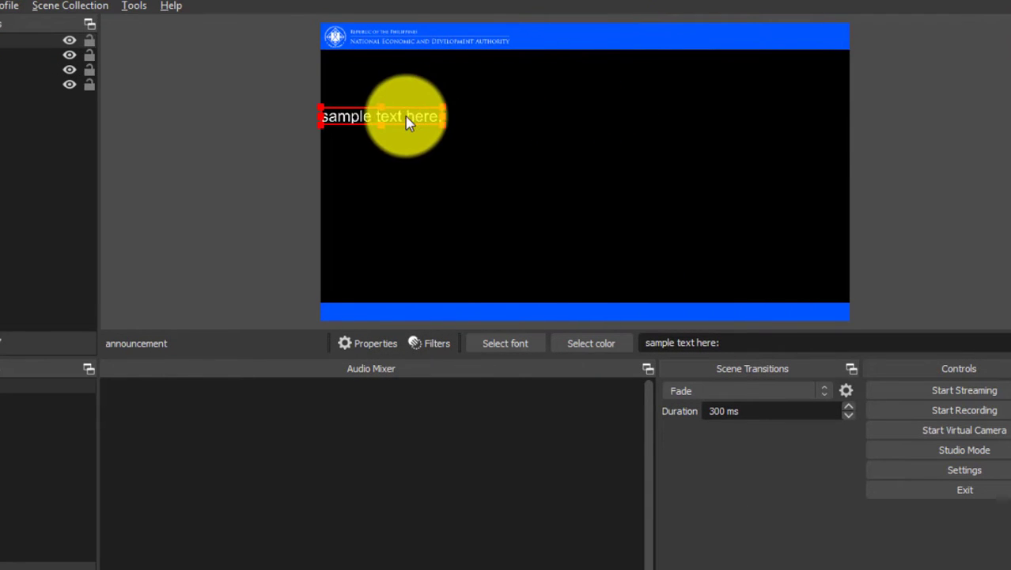
pyautogui.moveTo(408, 120); pyautogui.dragTo(437, 312)
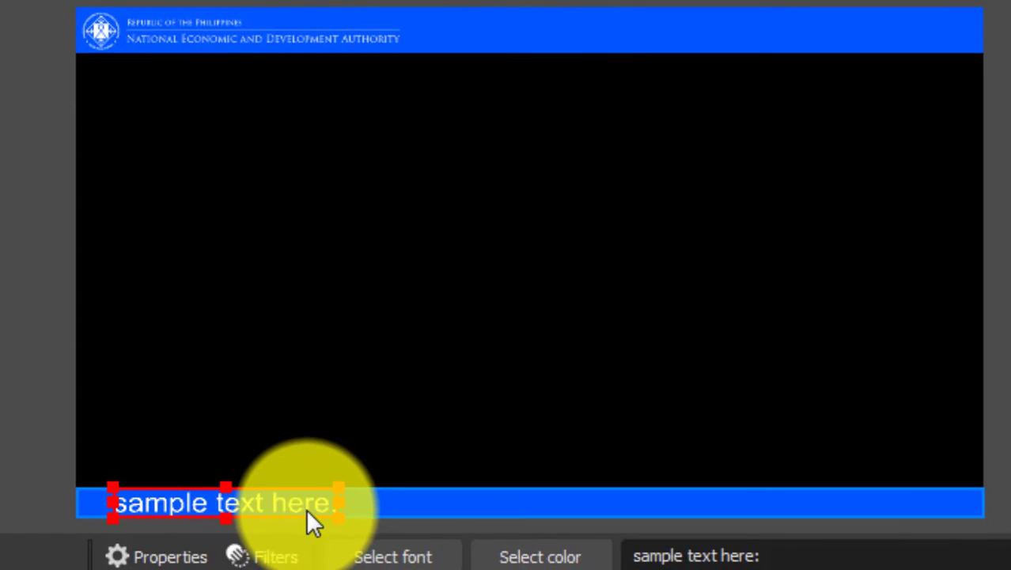
pyautogui.click(512, 375)
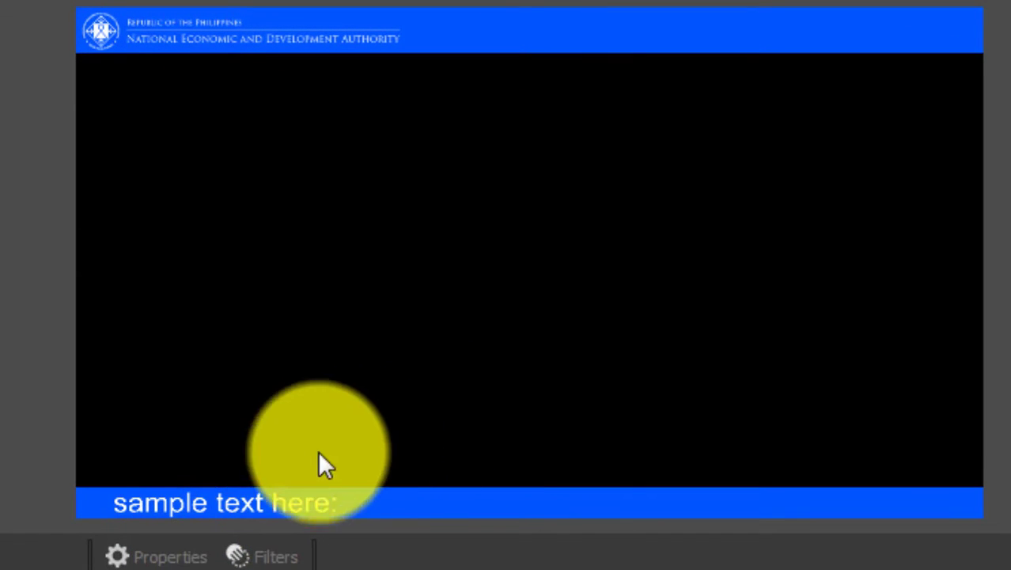
# Change the announcement text to "sample text here sjdfhsdfksjdkfjsdjfksdfjksjdfkjskdjfsk" so it runs along most of the bottom bar
pyautogui.click(236, 504)
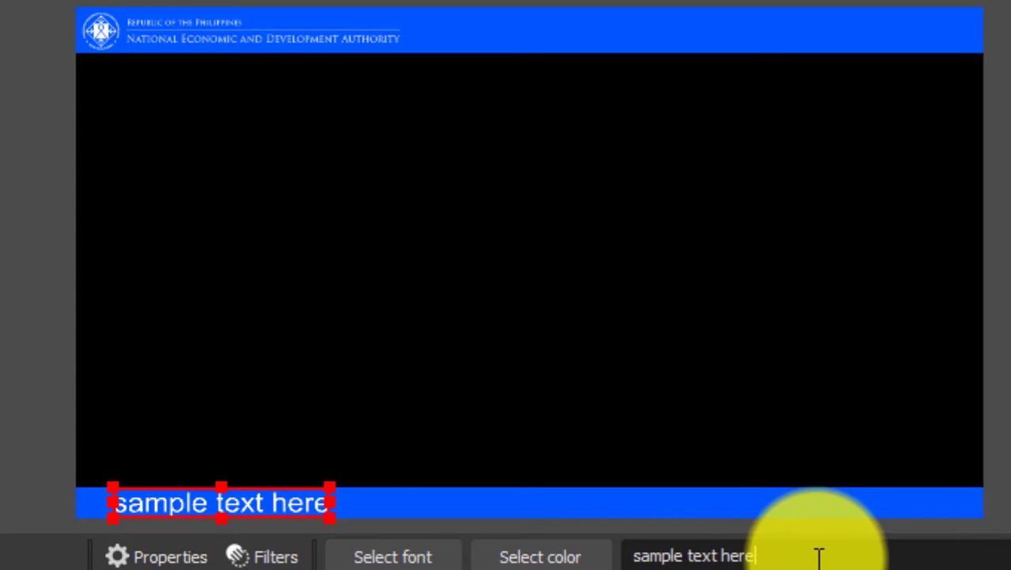
pyautogui.write('fksjdkfjsdjfksdfj')
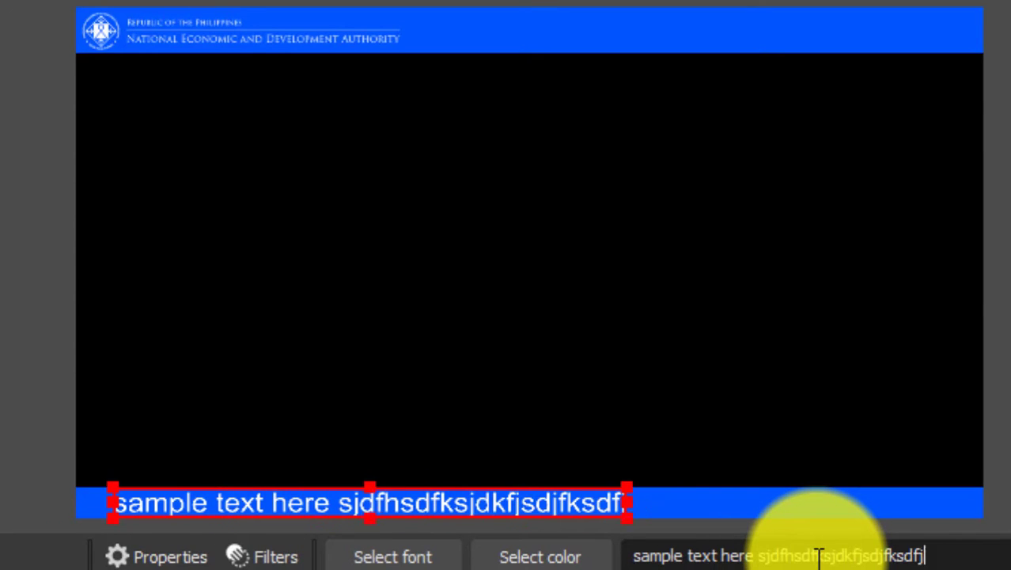
pyautogui.write('ksjdfkjskdjfs')
pyautogui.hotkey('ctrl', 'a')
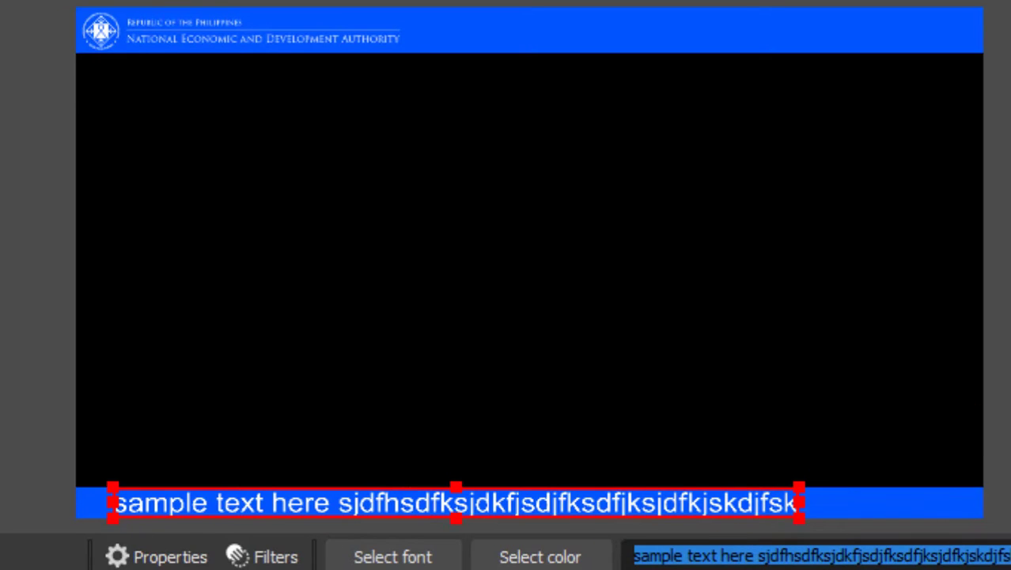
pyautogui.click(687, 569)
pyautogui.click(506, 569)
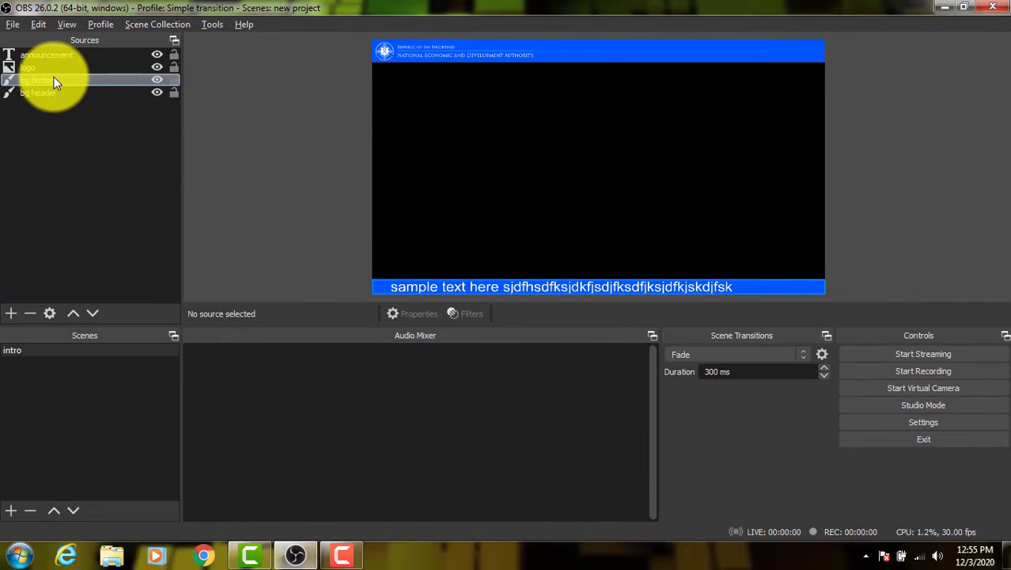
# Add a Scroll filter to the announcement source, keeping the default filter name
pyautogui.click(52, 57)
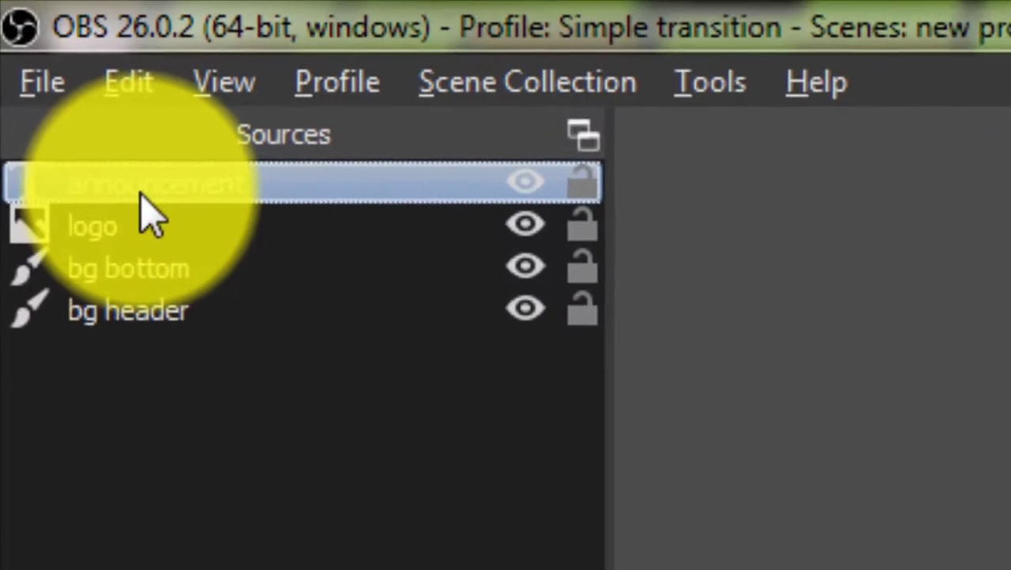
pyautogui.rightClick(144, 199)
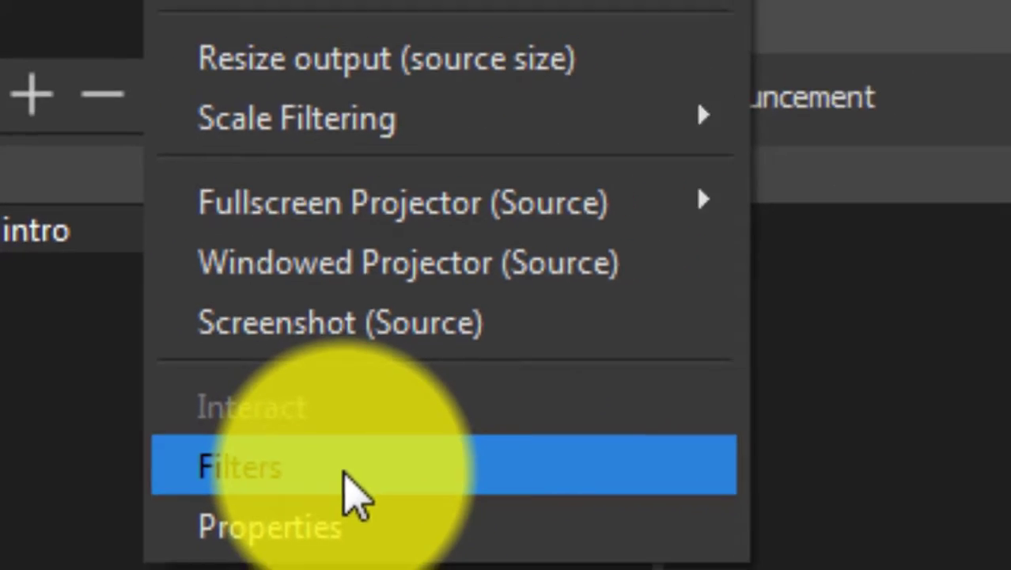
pyautogui.click(408, 478)
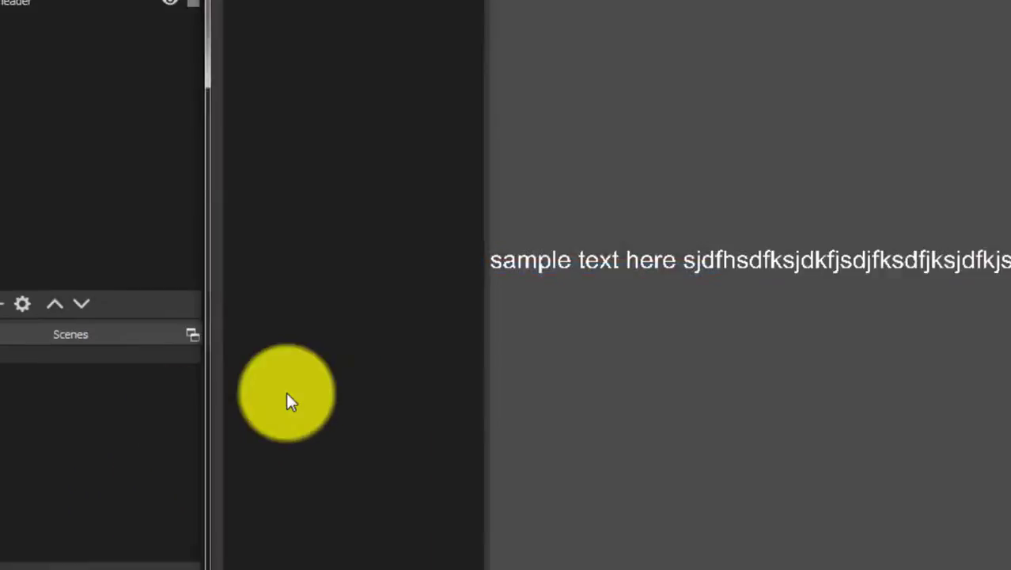
pyautogui.moveTo(441, 2); pyautogui.dragTo(419, 38)
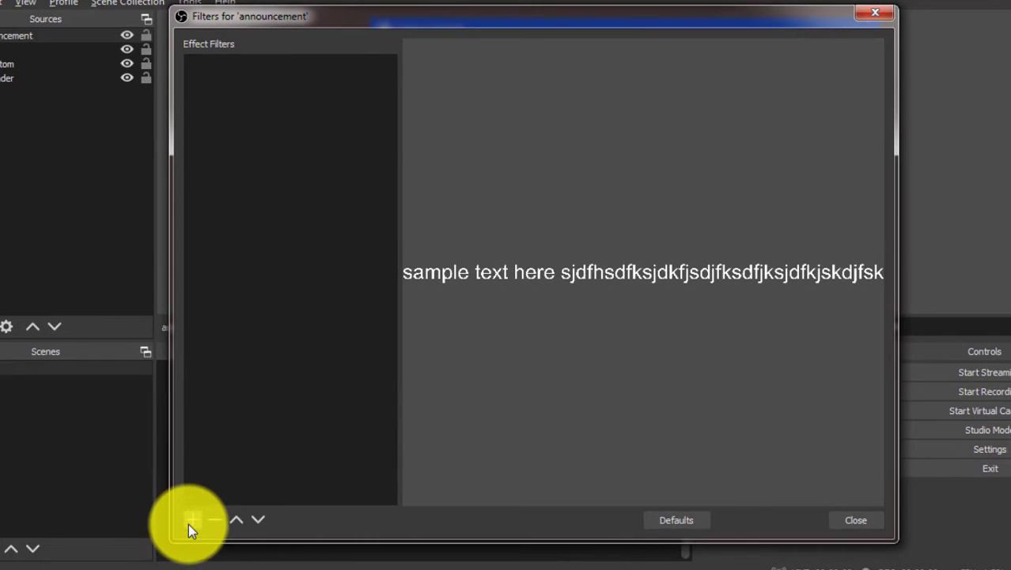
pyautogui.click(189, 522)
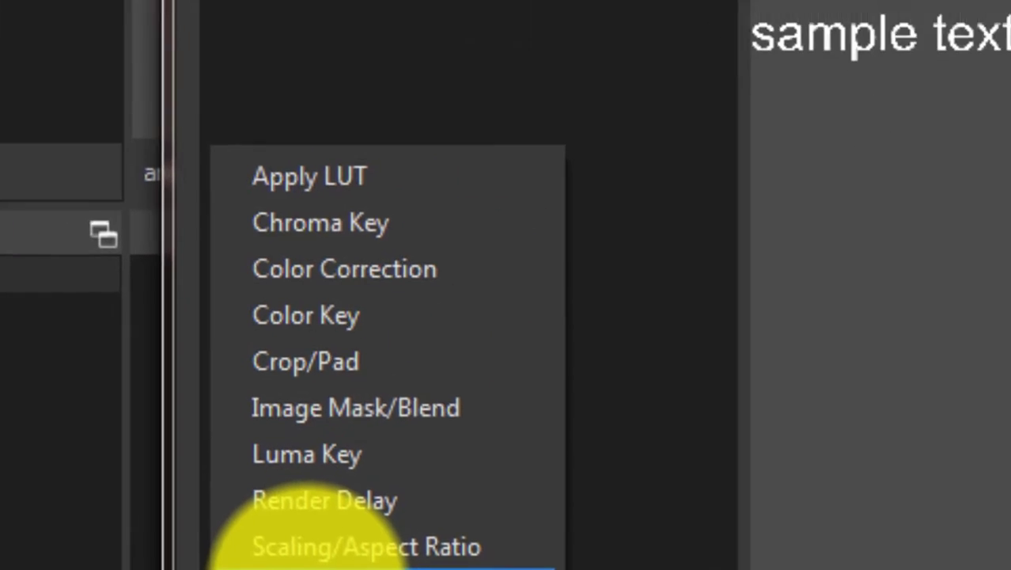
pyautogui.click(467, 470)
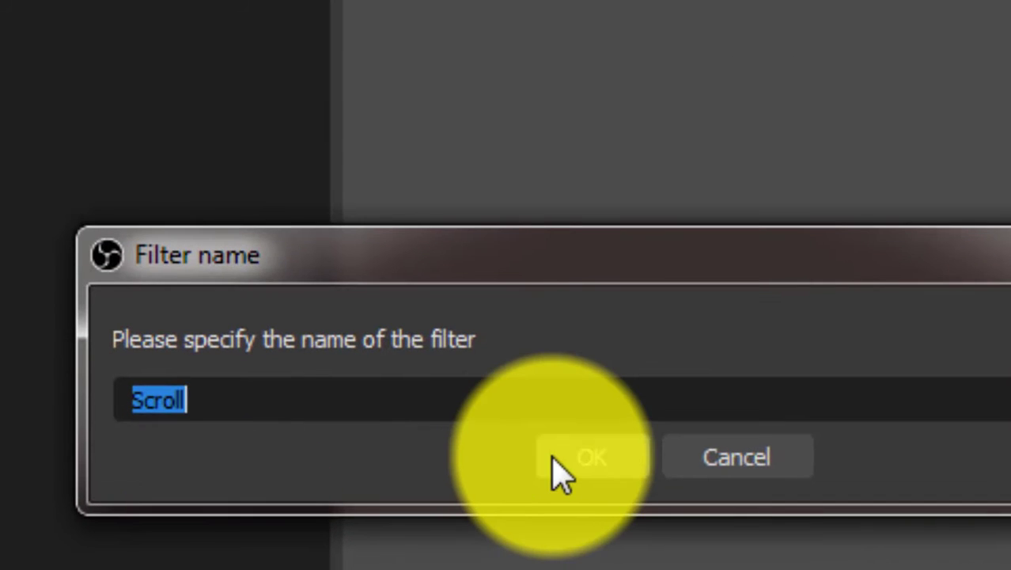
pyautogui.click(598, 467)
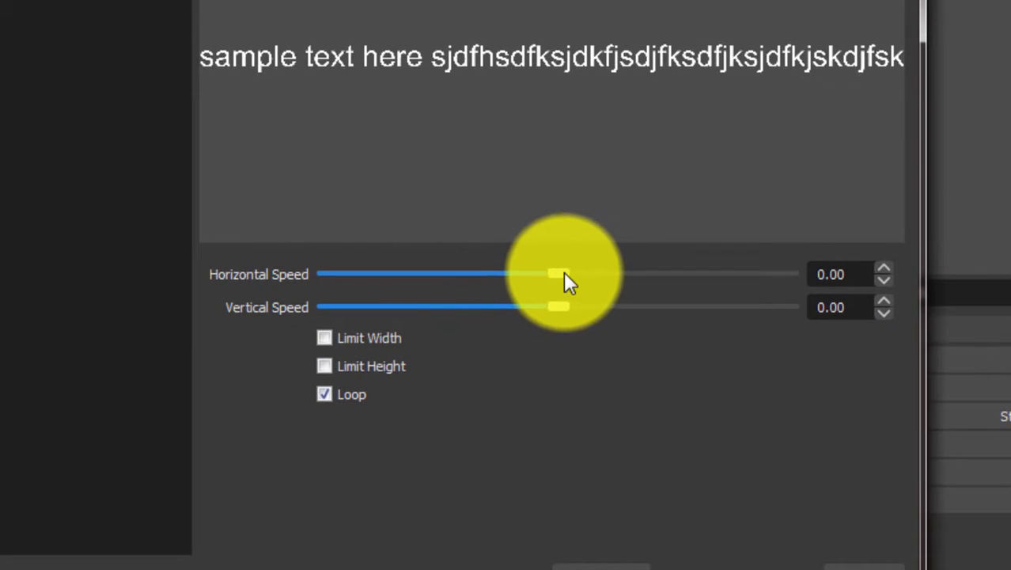
# Set the Scroll filter's horizontal speed to 207 with Loop left on, and close the filter settings
pyautogui.moveTo(565, 273); pyautogui.dragTo(658, 279)
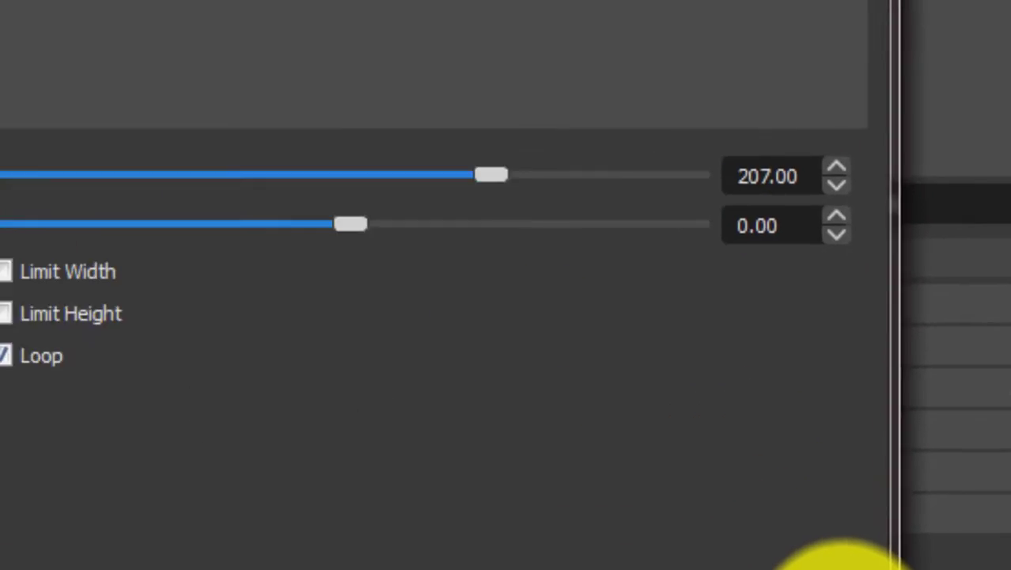
pyautogui.click(758, 404)
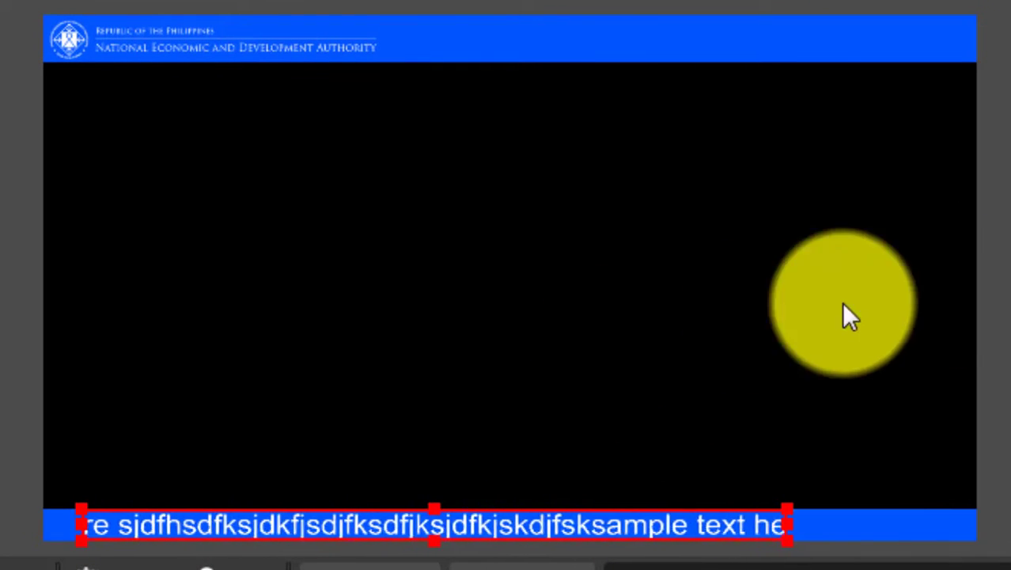
pyautogui.click(935, 388)
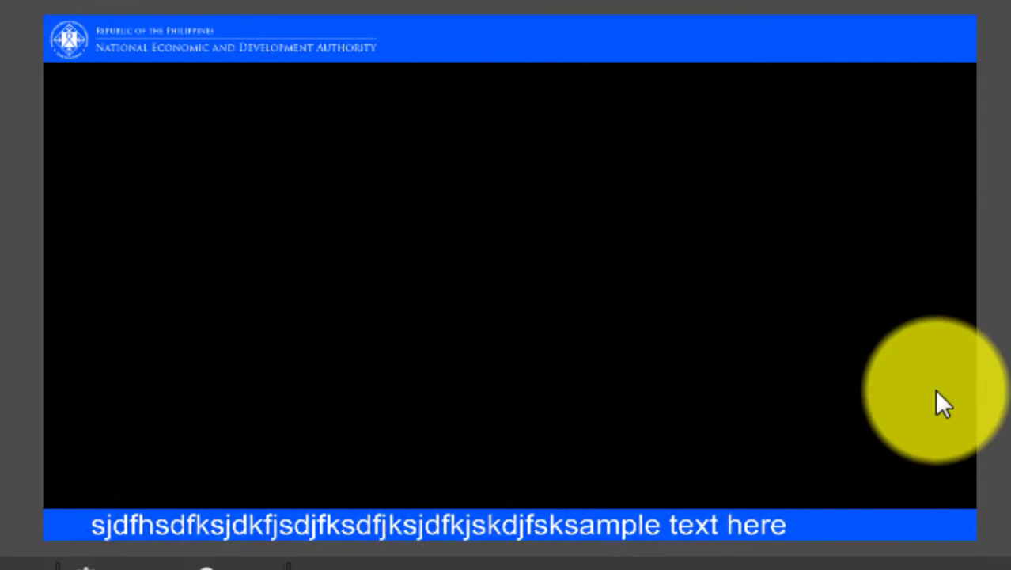
pyautogui.click(457, 530)
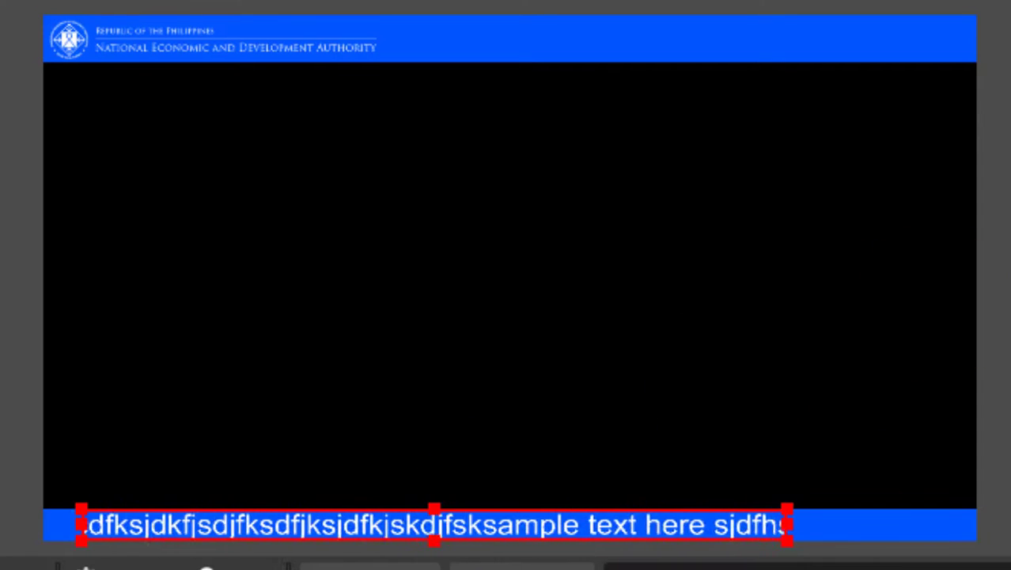
pyautogui.click(844, 360)
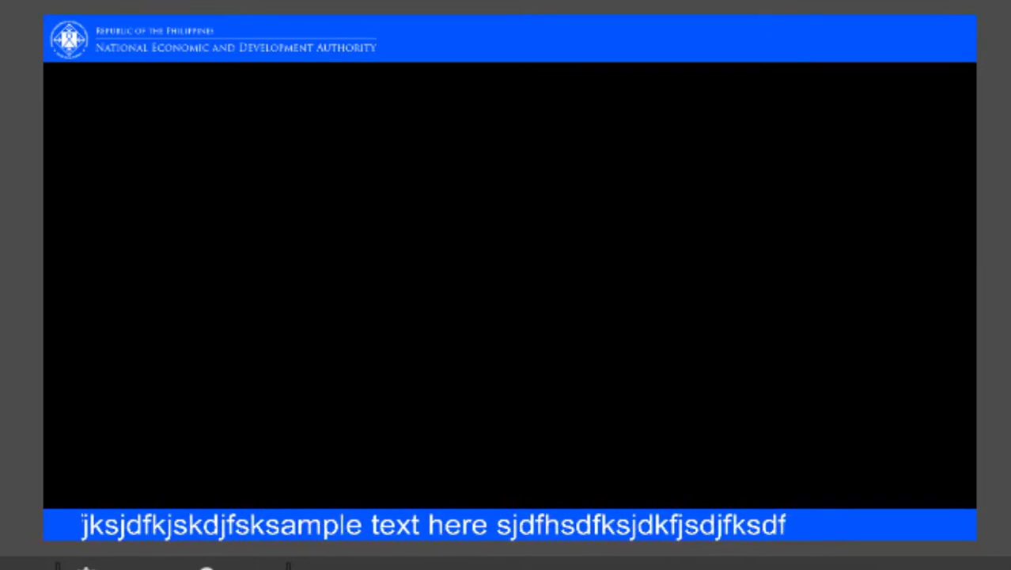
# Group all four sources: announcement, logo, bg bottom and bg header
pyautogui.hotkey('ctrl', 'a')
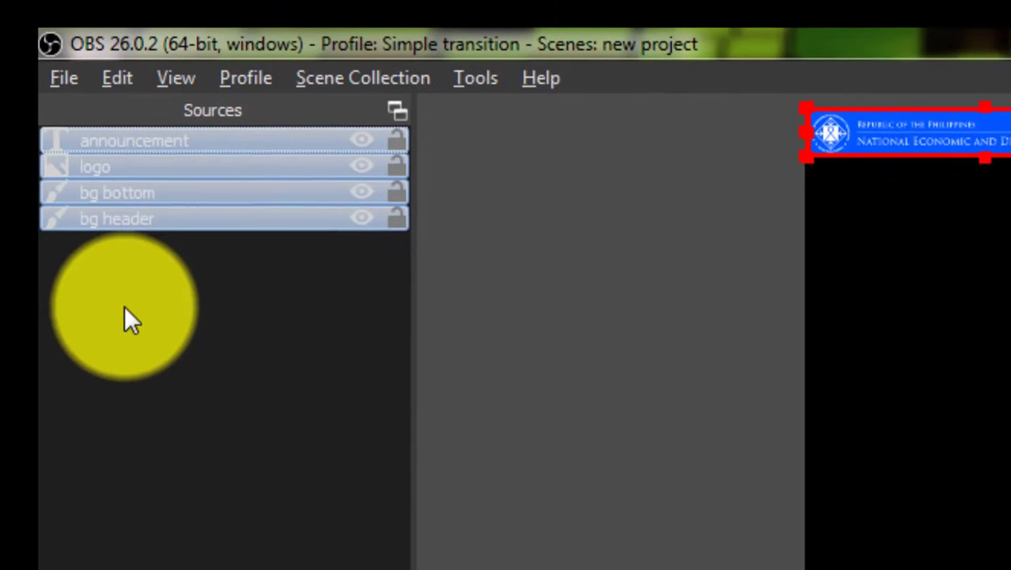
pyautogui.moveTo(190, 291)
pyautogui.mouseDown()
pyautogui.moveTo(191, 208)
pyautogui.moveTo(184, 296)
pyautogui.mouseUp()
pyautogui.click(185, 291)
pyautogui.hotkey('ctrl', 'a')
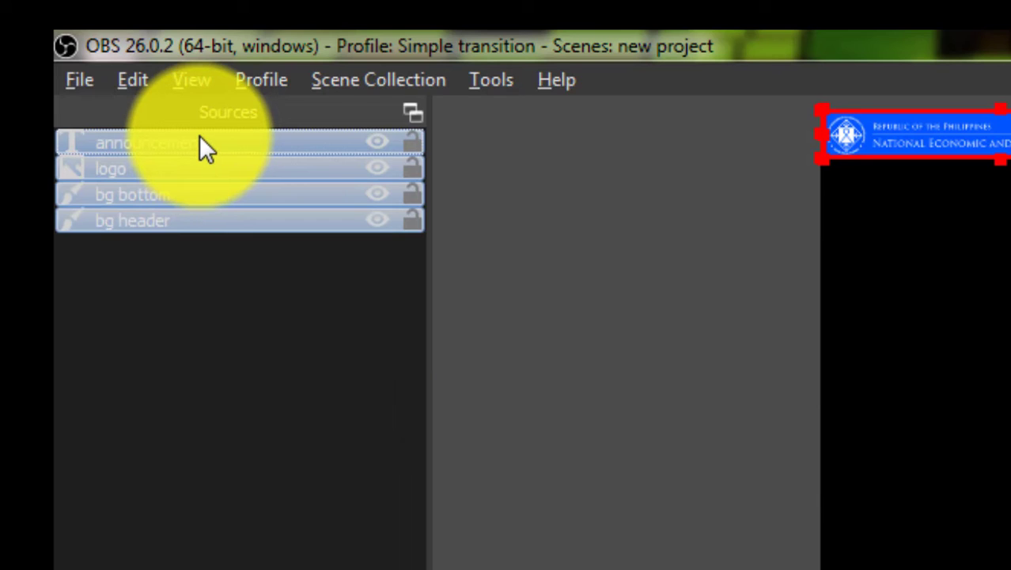
pyautogui.rightClick(200, 137)
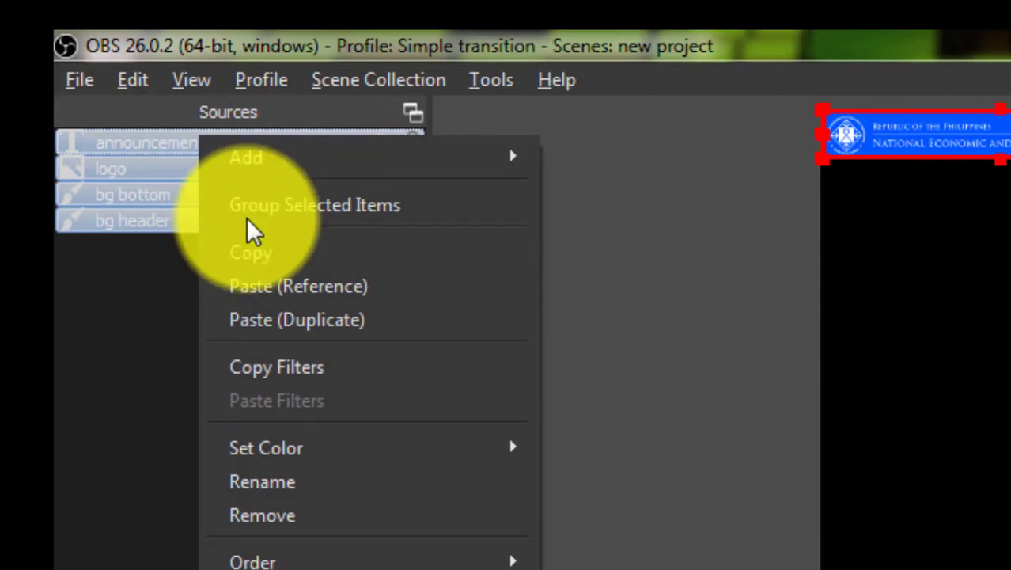
pyautogui.click(347, 208)
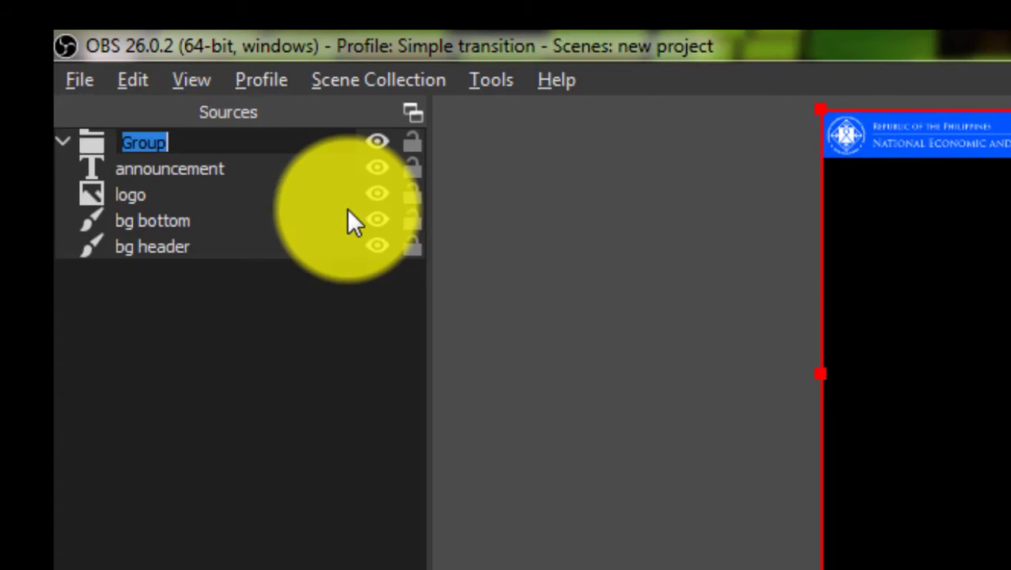
# Name the new group "Layout" and collapse it in the source list
pyautogui.click(219, 149)
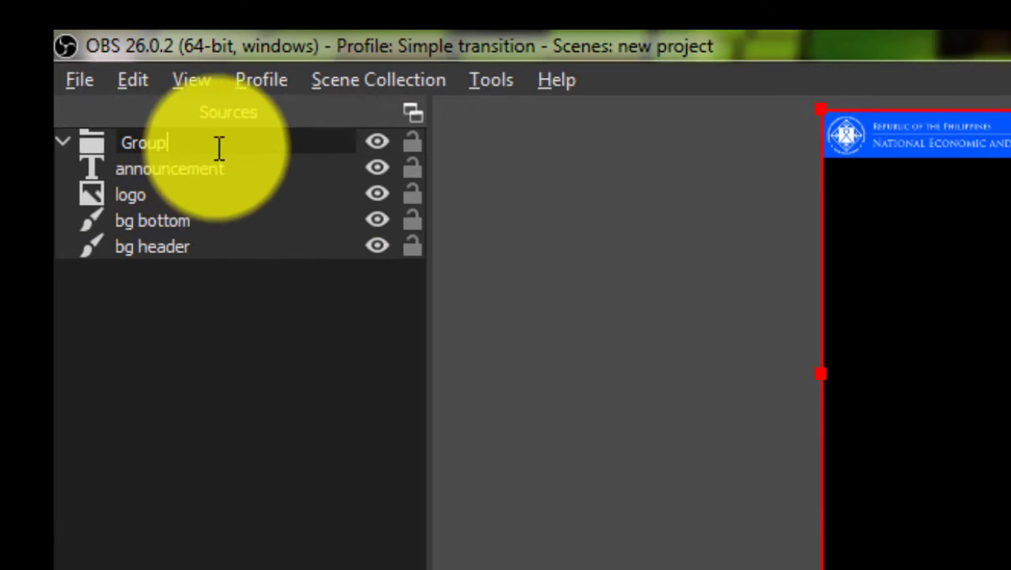
pyautogui.moveTo(220, 148)
pyautogui.mouseDown()
pyautogui.moveTo(61, 140)
pyautogui.moveTo(203, 143)
pyautogui.mouseUp()
pyautogui.press('BackSpace')
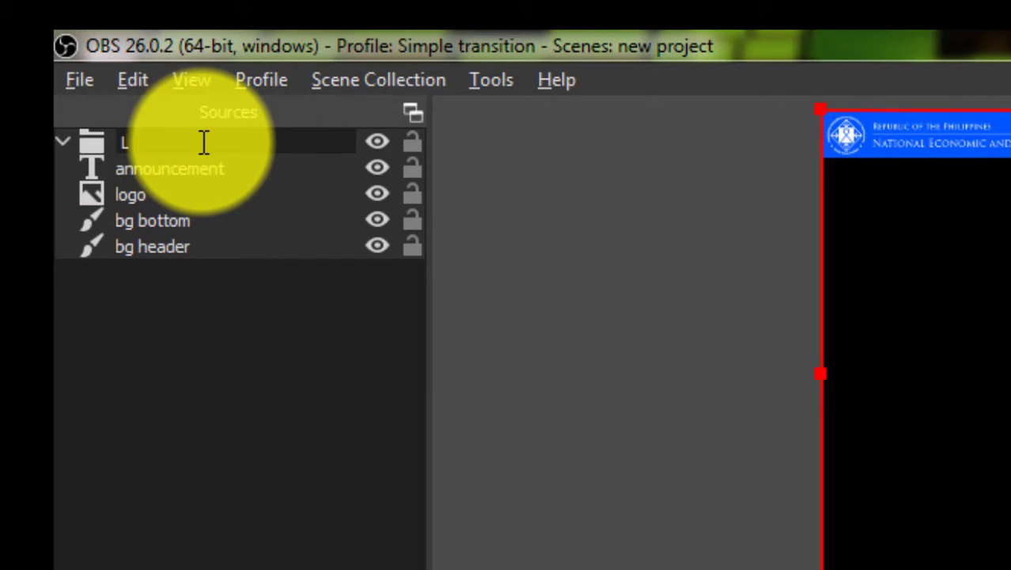
pyautogui.press('Return')
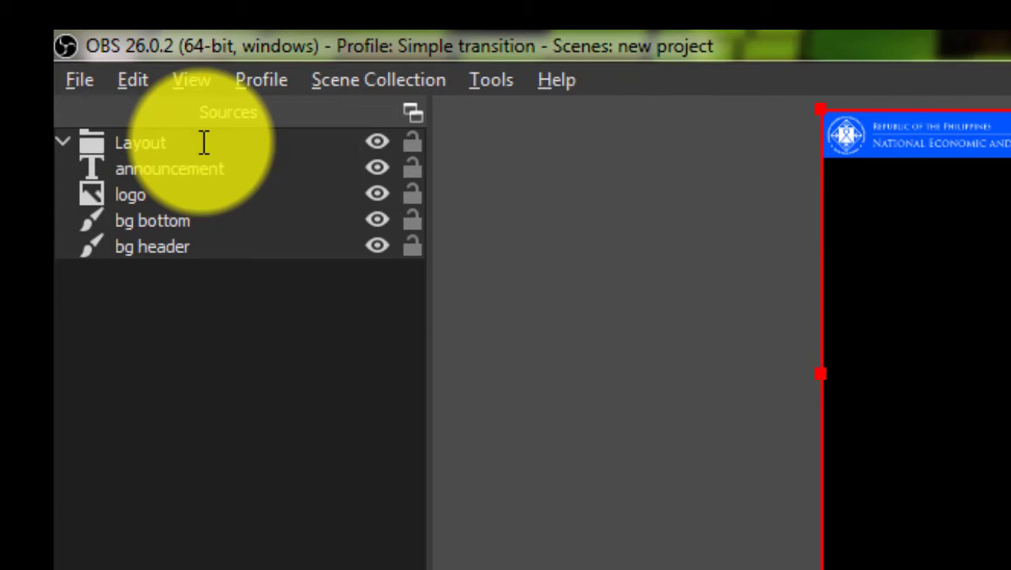
pyautogui.click(67, 140)
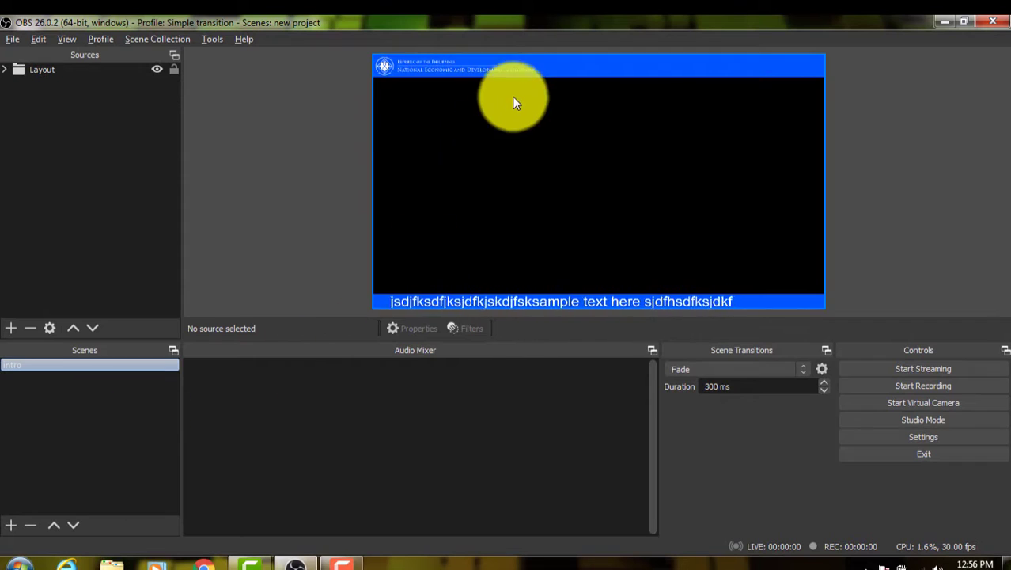
pyautogui.click(89, 196)
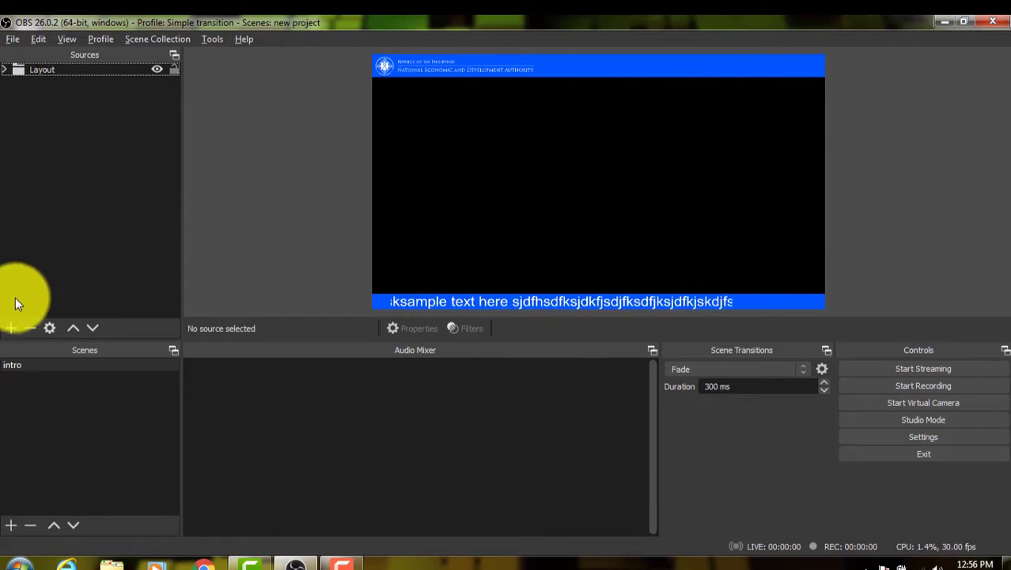
# Add a new Media Source named "ambisyon natin" to the intro scene
pyautogui.click(8, 331)
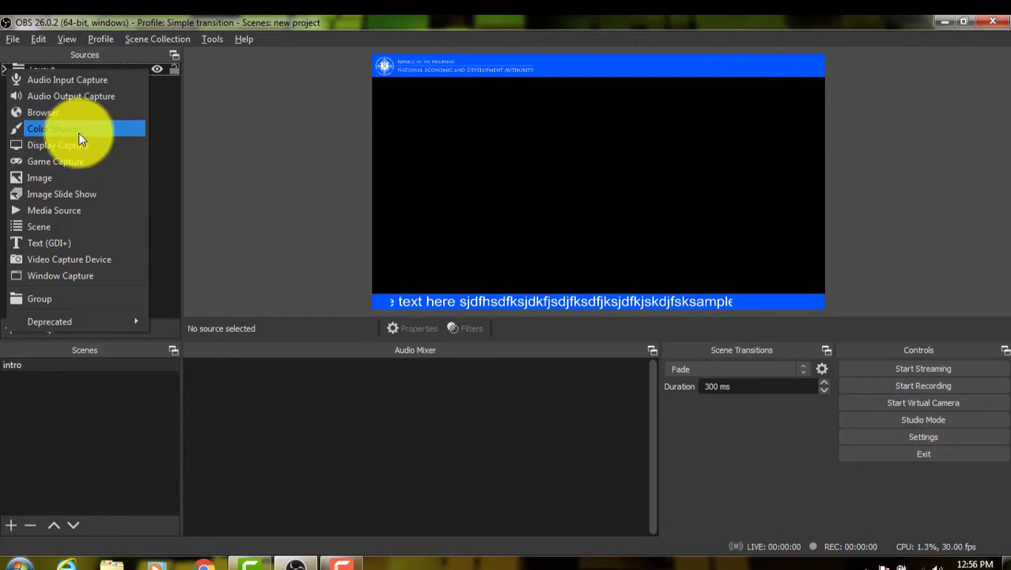
pyautogui.click(64, 210)
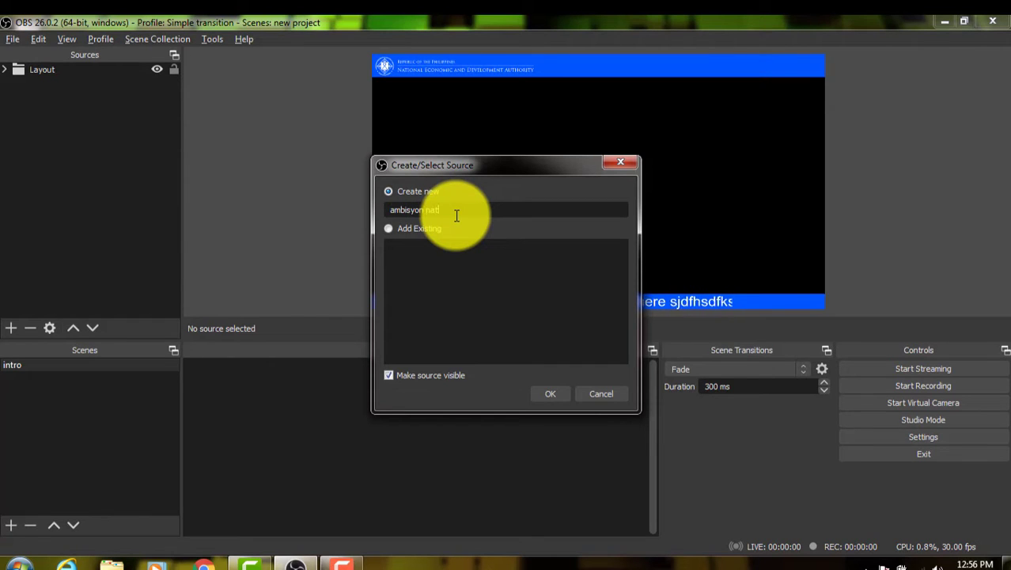
pyautogui.press('Return')
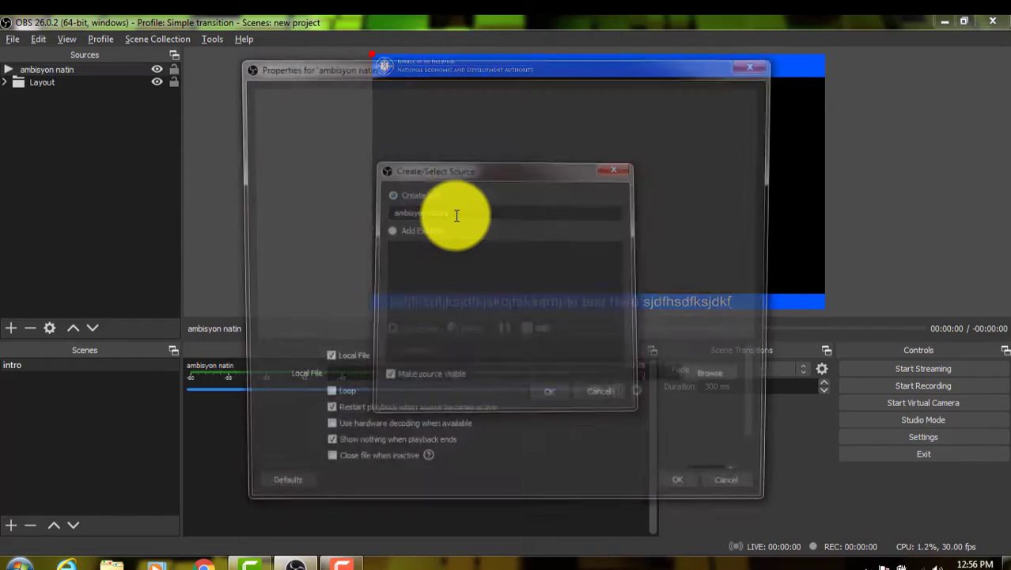
# Load the video "Ambisyon Natin 2040_Teaser_Updated" from the Videos library as the media source's local file, keeping the other playback options
pyautogui.click(726, 379)
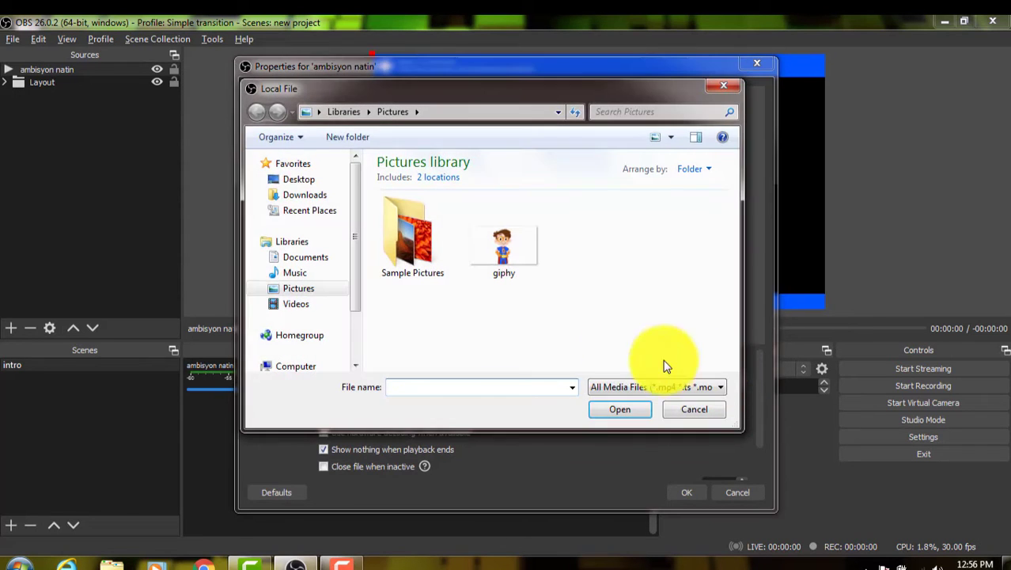
pyautogui.click(295, 304)
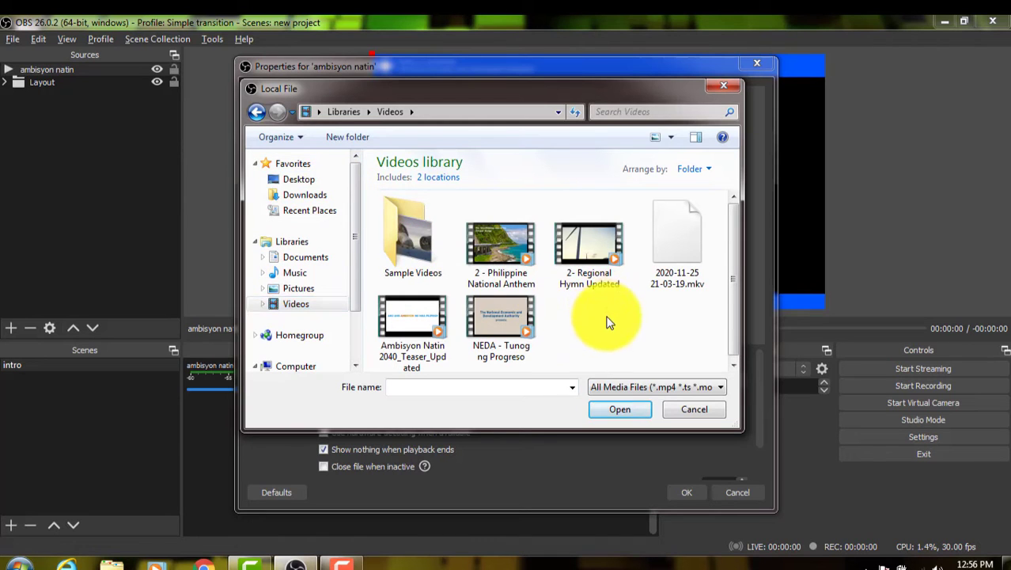
pyautogui.click(408, 332)
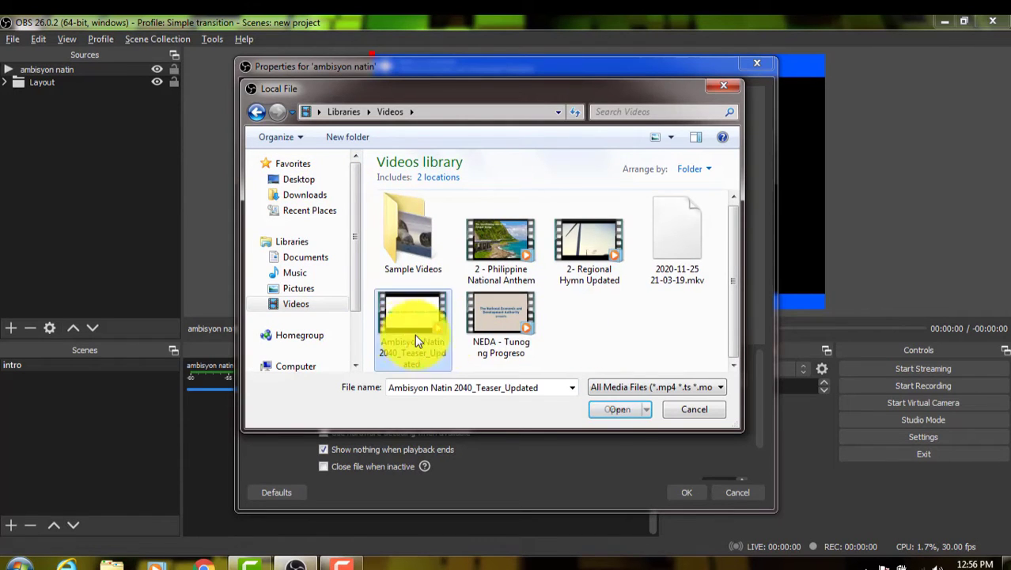
pyautogui.click(616, 410)
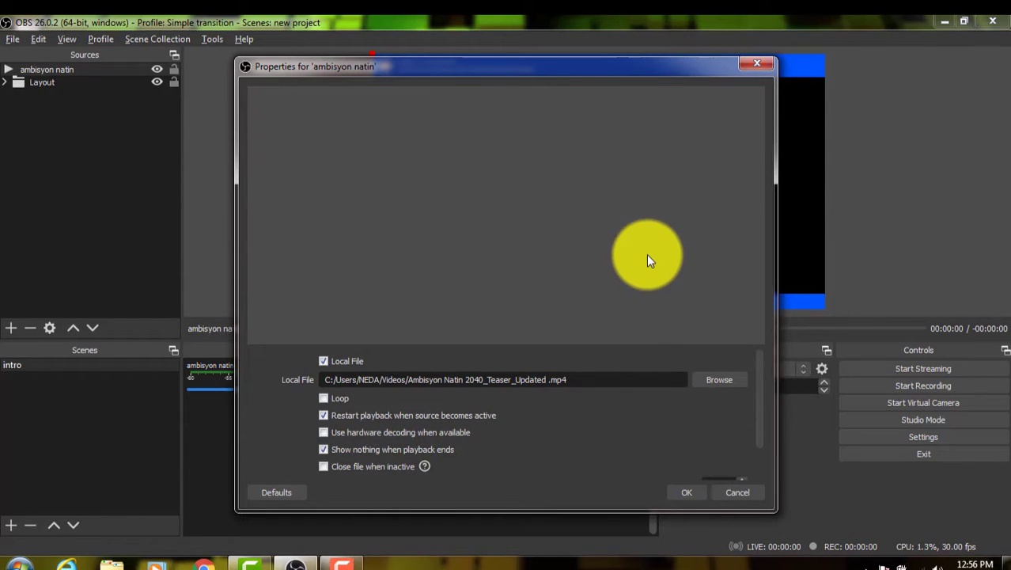
pyautogui.click(690, 493)
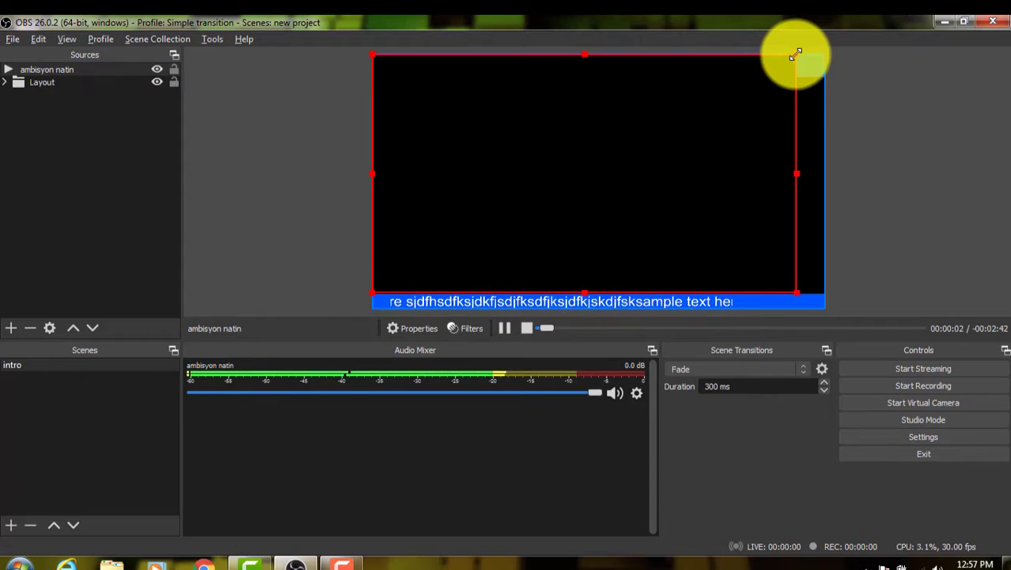
# Scale the ambisyon natin video to span from the canvas's upper edge to the bottom bar, and center it horizontally
pyautogui.moveTo(796, 55); pyautogui.dragTo(751, 84)
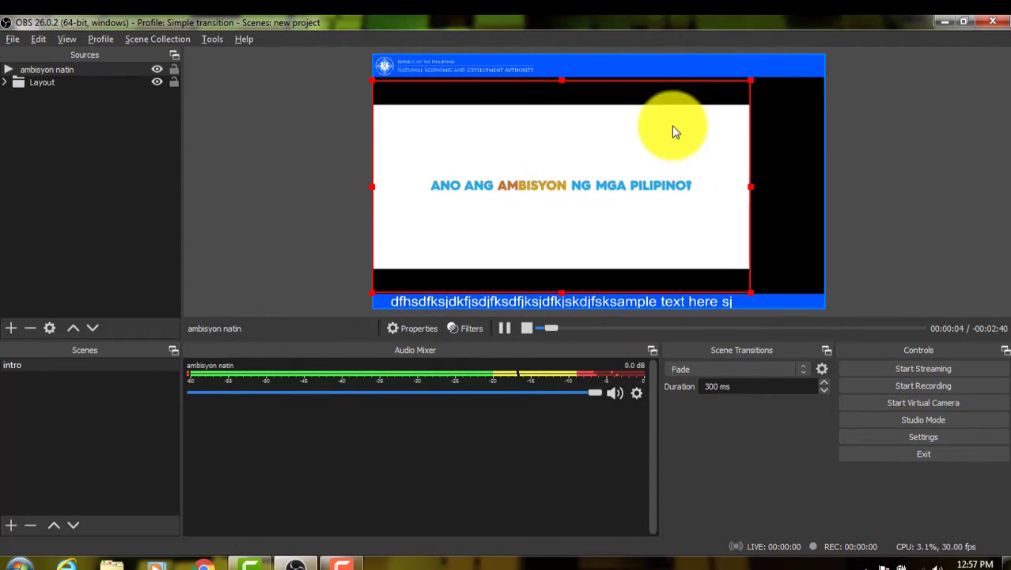
pyautogui.moveTo(678, 119)
pyautogui.mouseDown()
pyautogui.moveTo(659, 101)
pyautogui.moveTo(665, 111)
pyautogui.mouseUp()
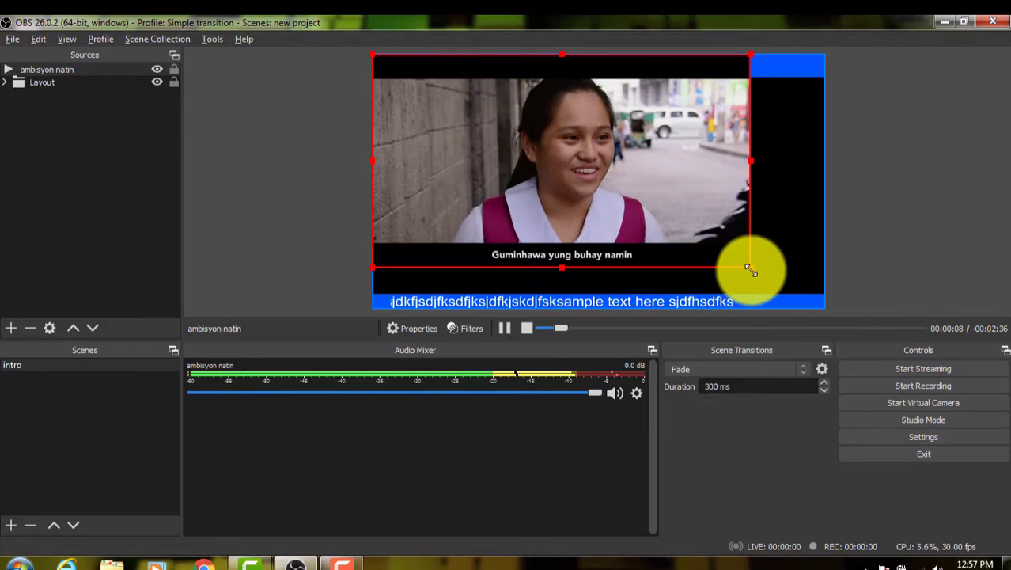
pyautogui.moveTo(752, 271); pyautogui.dragTo(789, 296)
pyautogui.moveTo(761, 244); pyautogui.dragTo(752, 241)
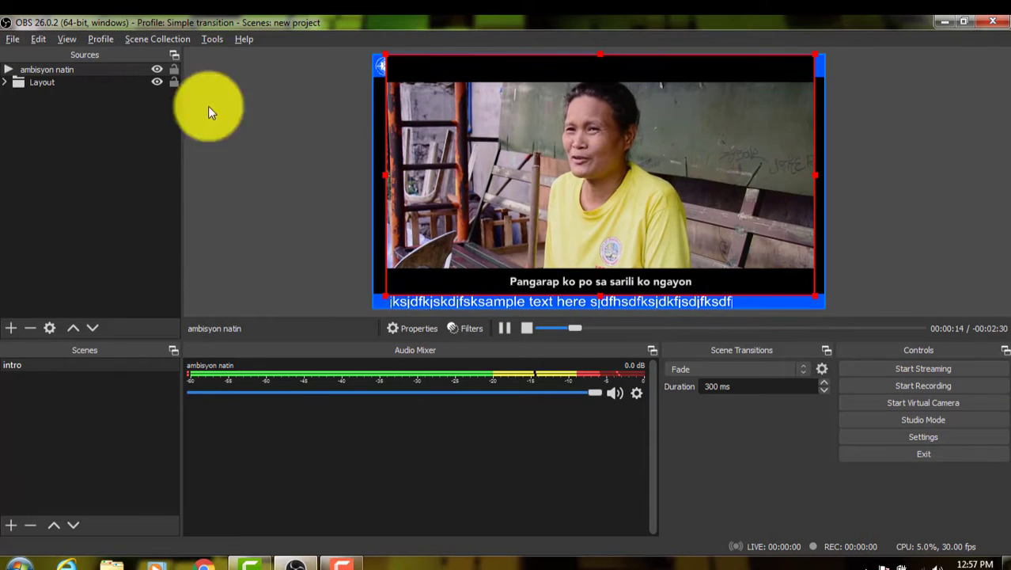
# Move the ambisyon natin source below the Layout group so the bars and logo overlay the video
pyautogui.click(301, 137)
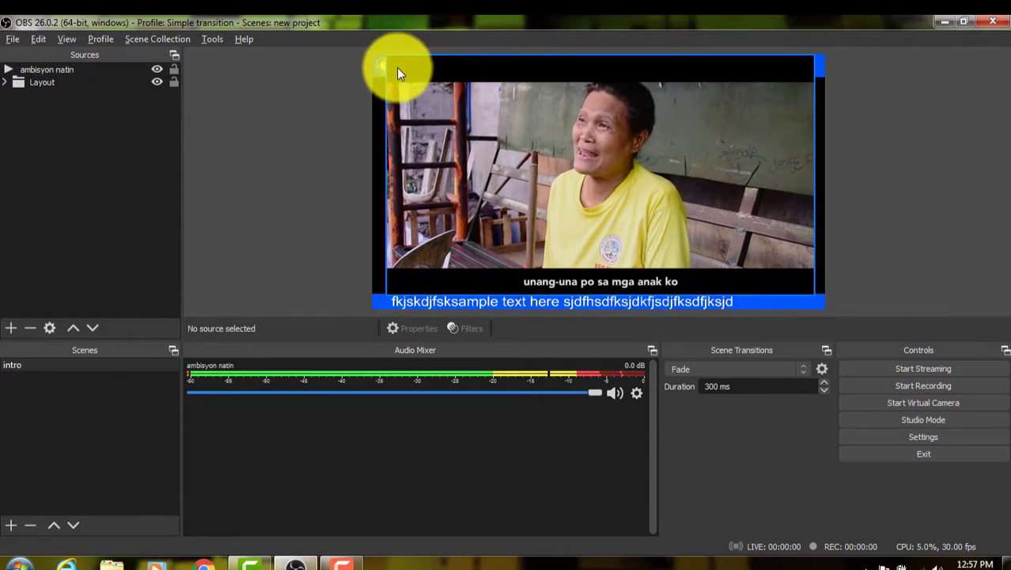
pyautogui.click(46, 71)
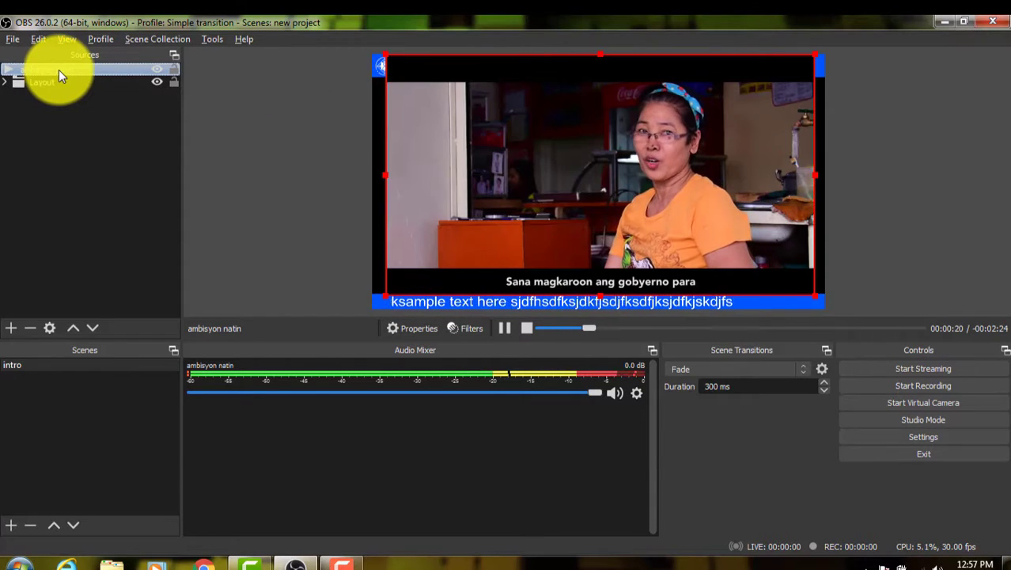
pyautogui.moveTo(58, 73); pyautogui.dragTo(55, 95)
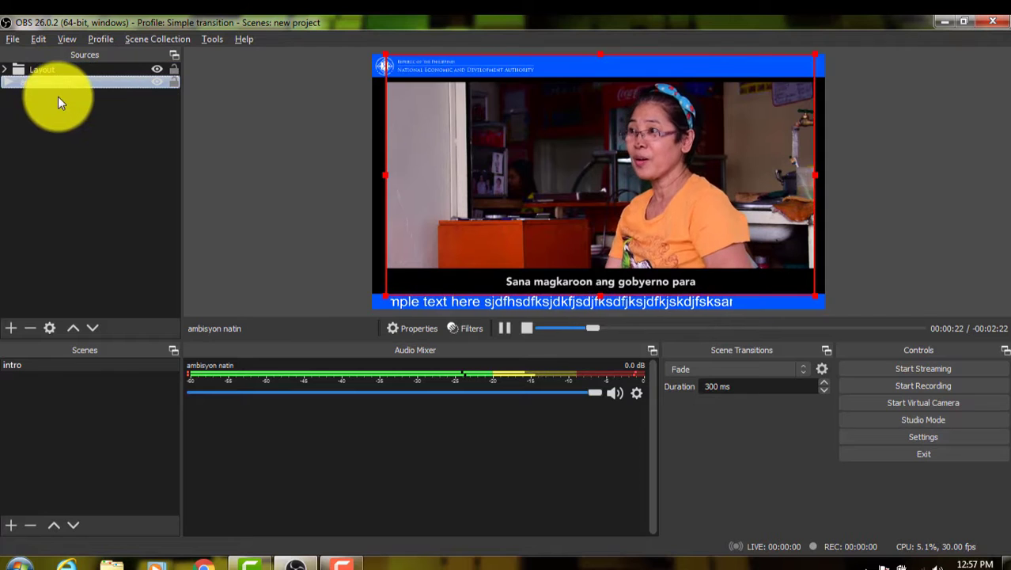
# Duplicate the intro scene and name the copy "Presentation with presenter"
pyautogui.click(899, 147)
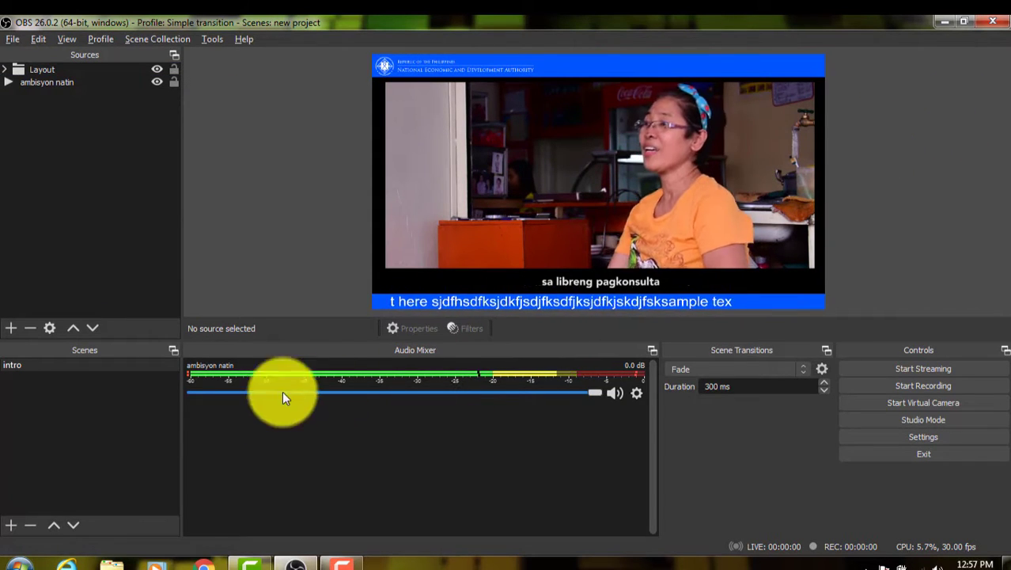
pyautogui.click(49, 367)
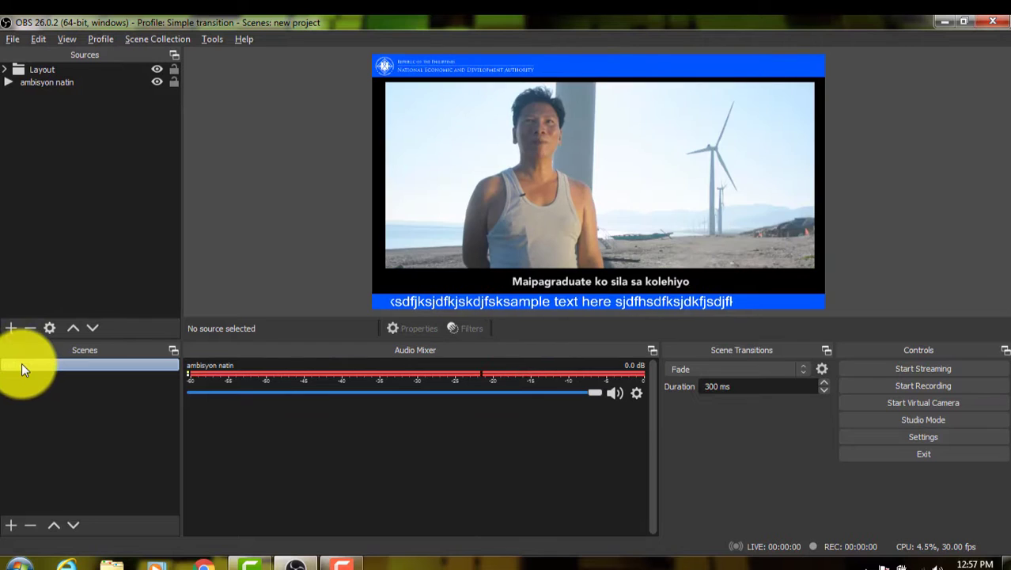
pyautogui.rightClick(19, 362)
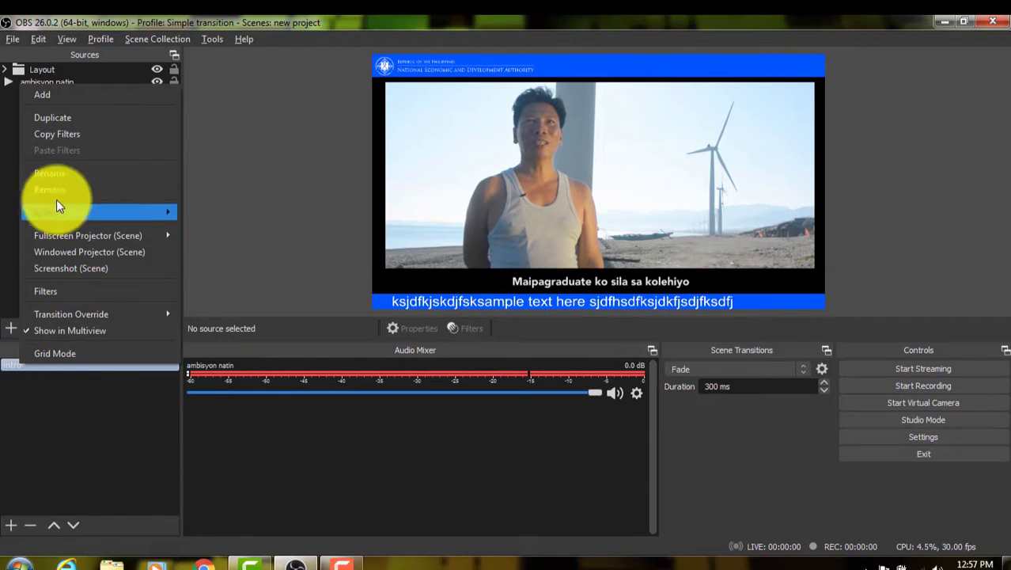
pyautogui.click(77, 118)
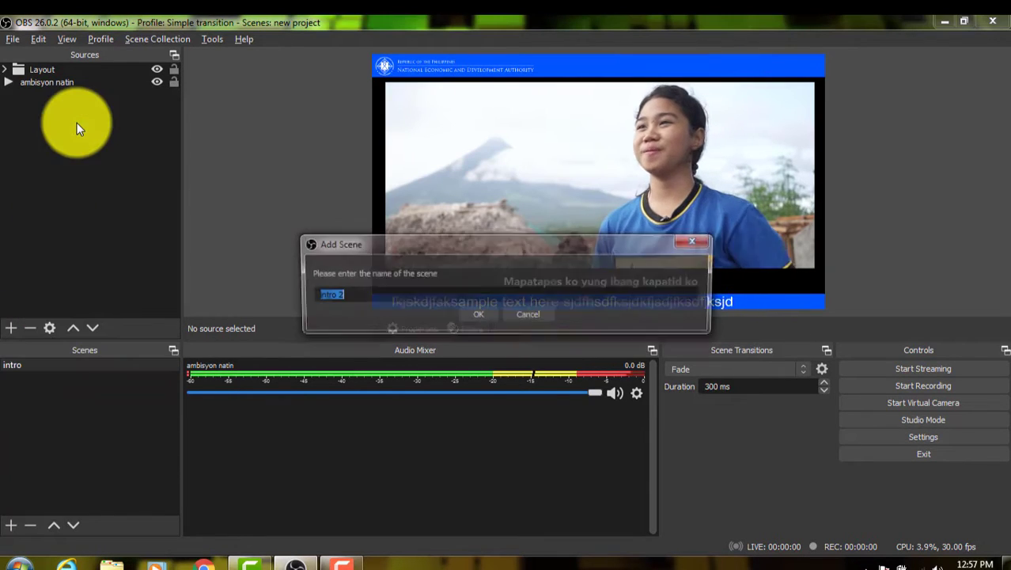
pyautogui.click(413, 298)
pyautogui.moveTo(413, 297); pyautogui.dragTo(242, 299)
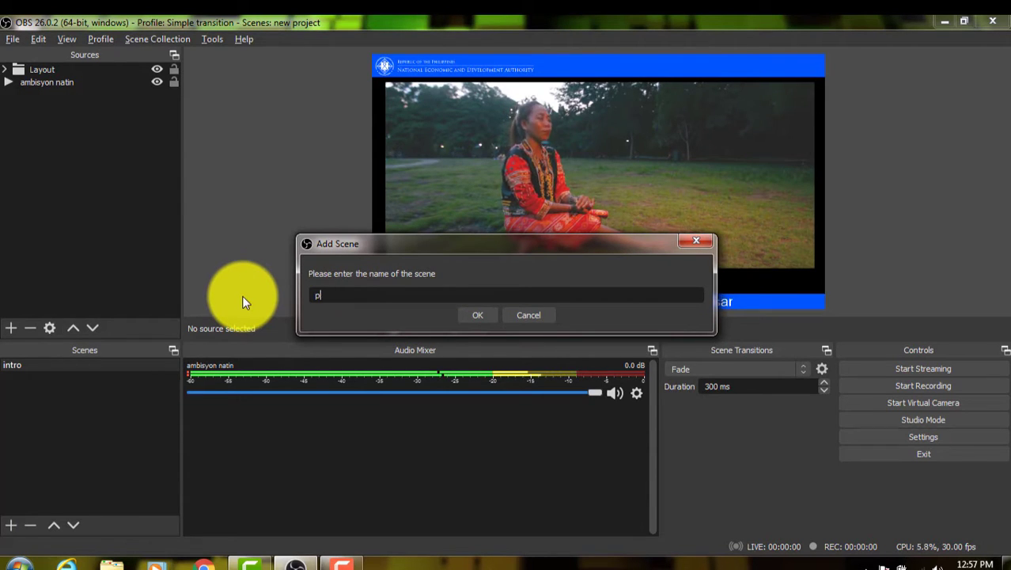
pyautogui.write('Prese')
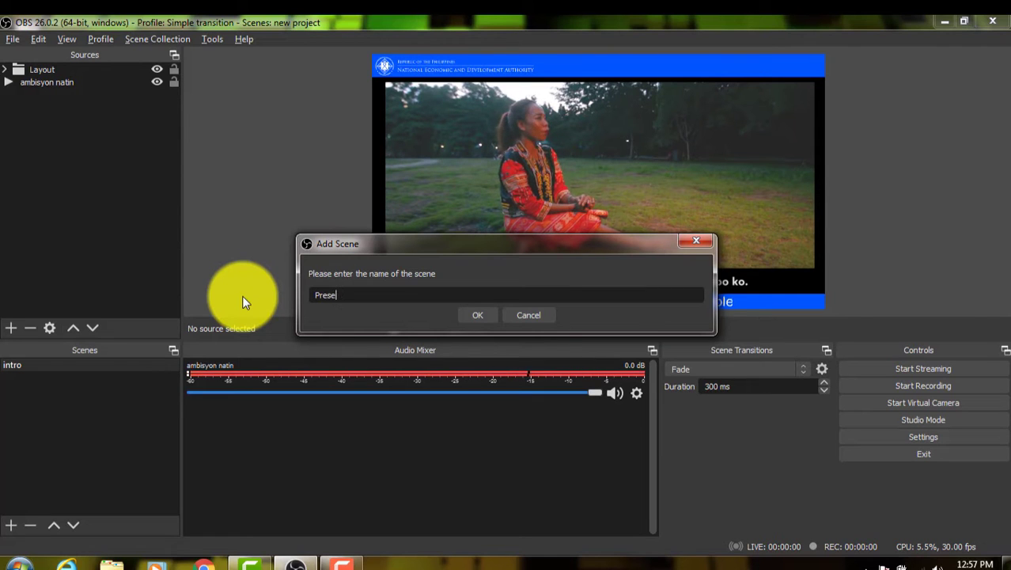
pyautogui.write('ntation')
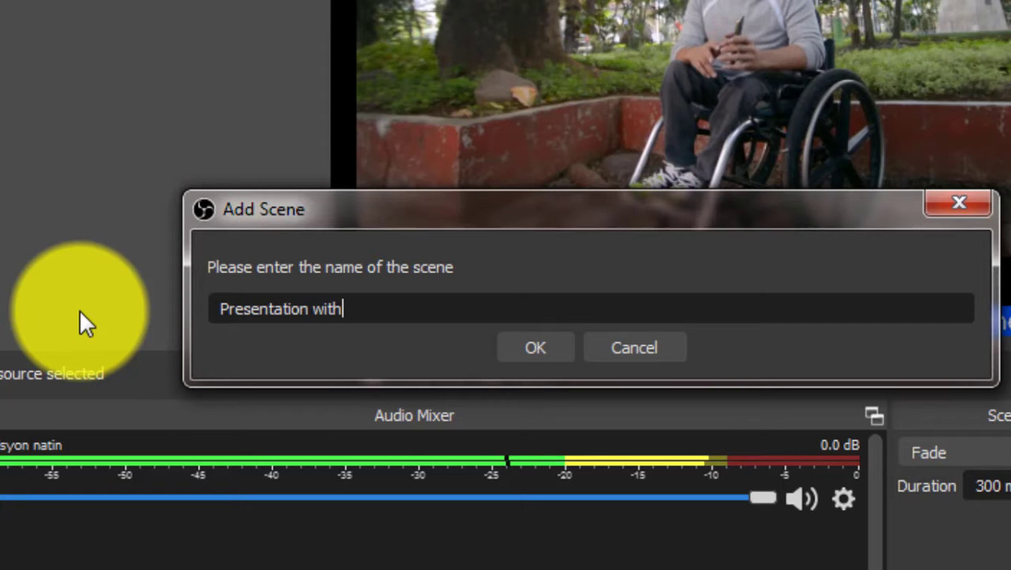
pyautogui.write(' with')
pyautogui.write(' pres')
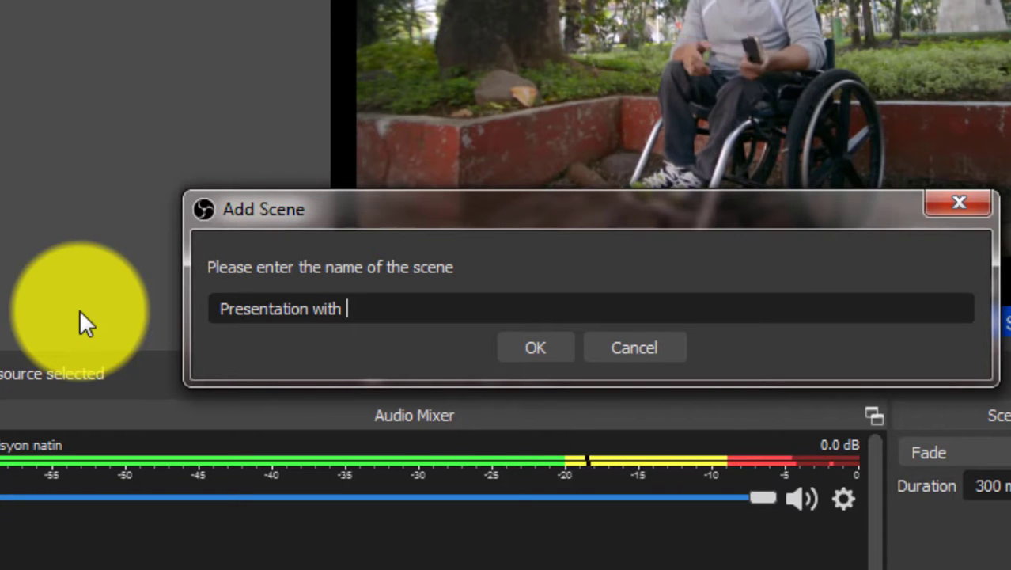
pyautogui.write('enter')
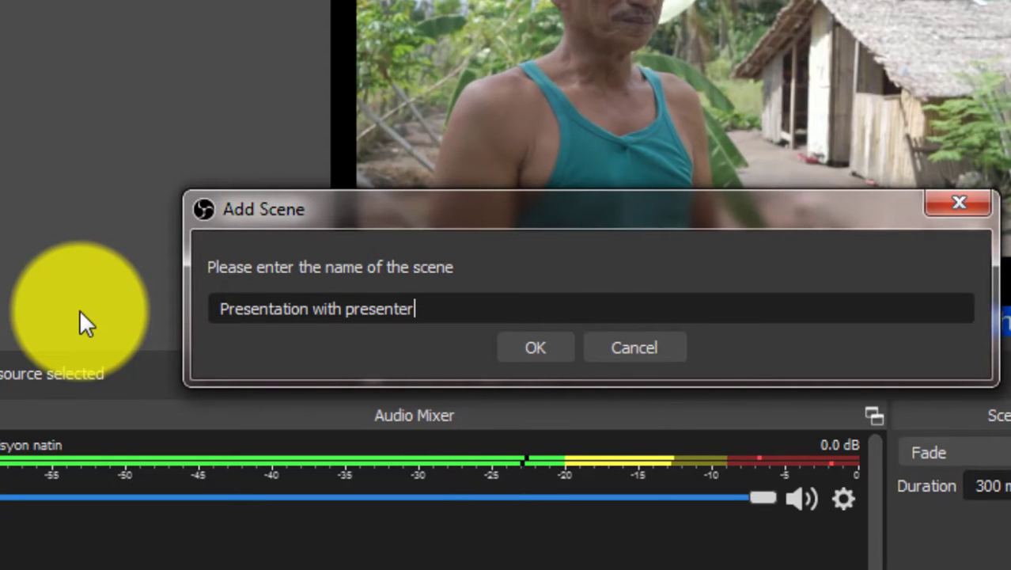
pyautogui.press('Return')
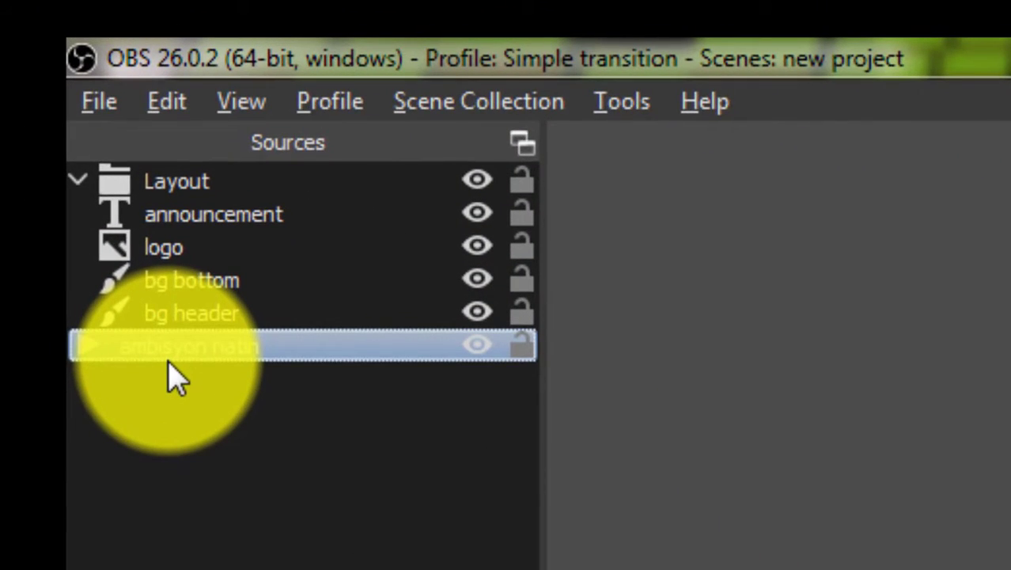
# Remove the ambisyon natin source from the Presentation with presenter scene and collapse the Layout group
pyautogui.doubleClick(169, 360)
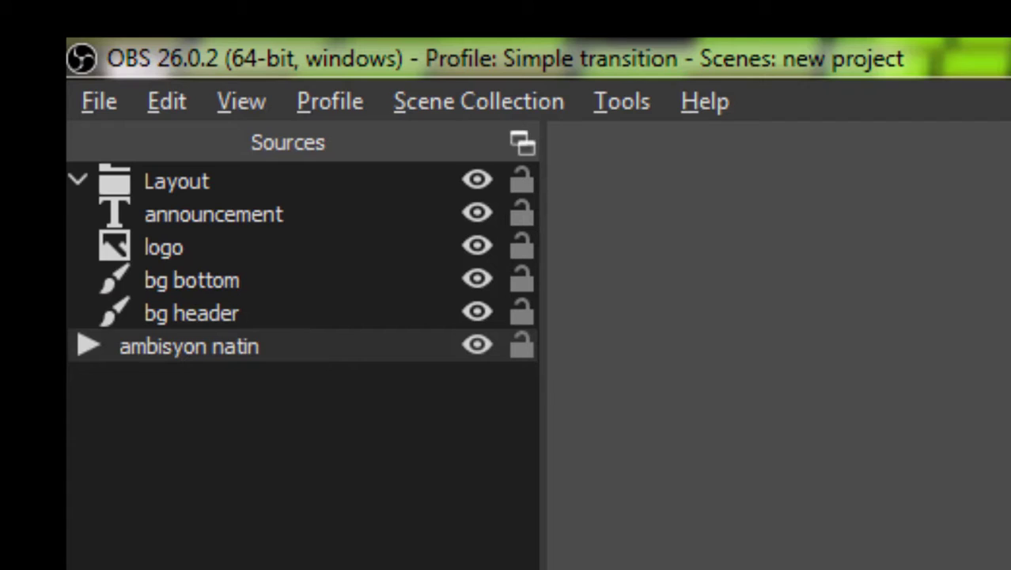
pyautogui.press('Return')
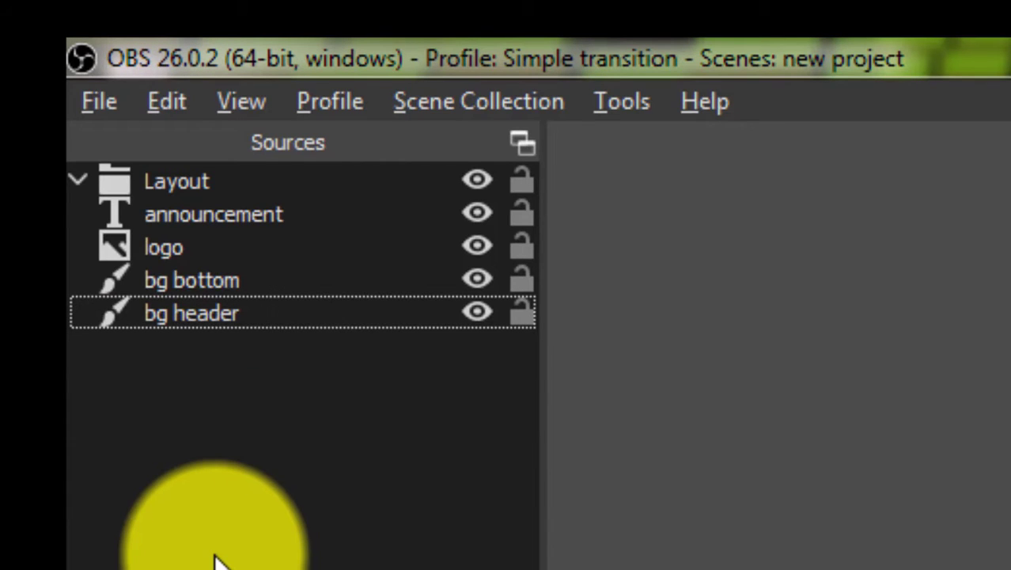
pyautogui.click(78, 181)
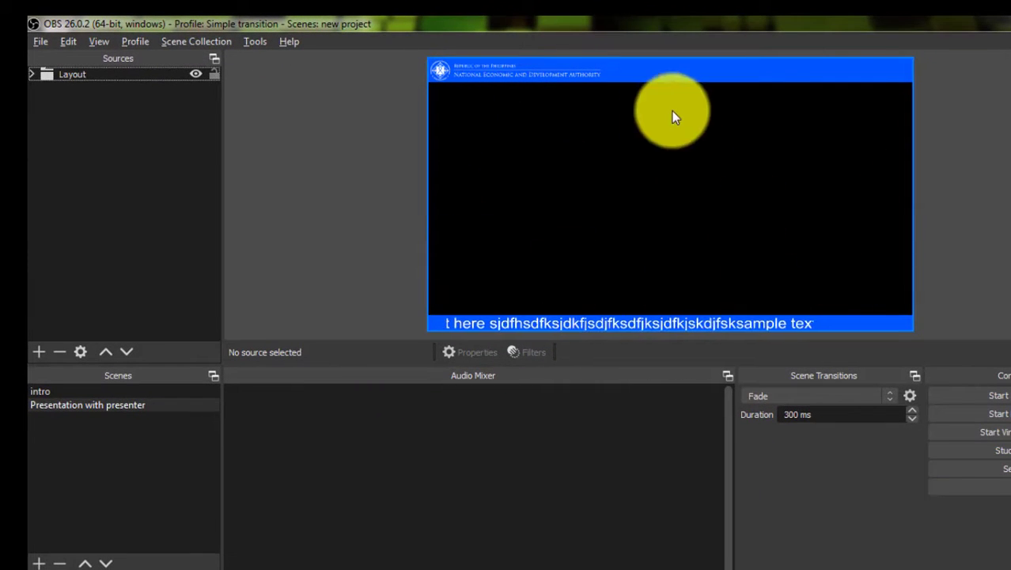
pyautogui.doubleClick(36, 405)
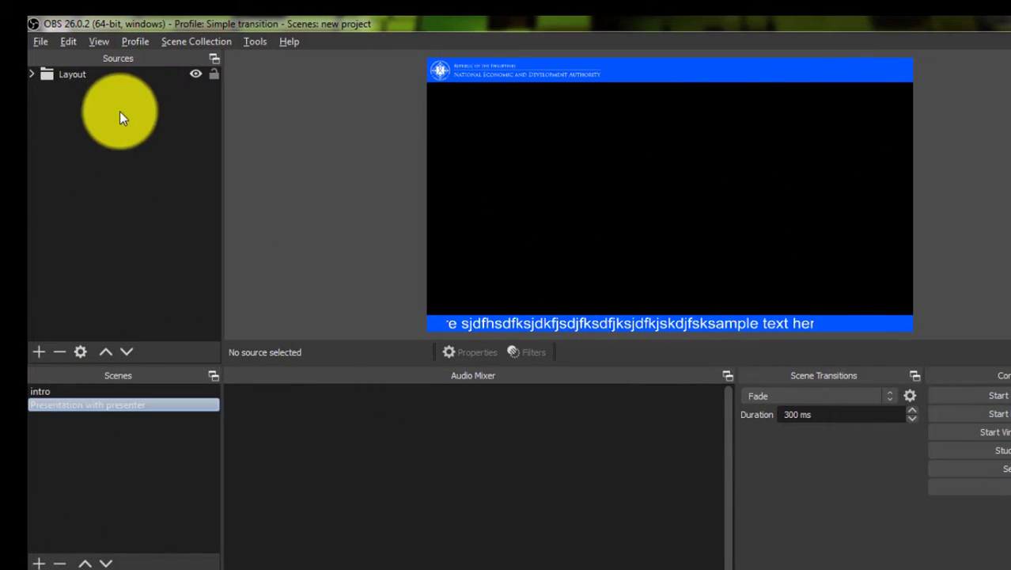
pyautogui.press('Escape')
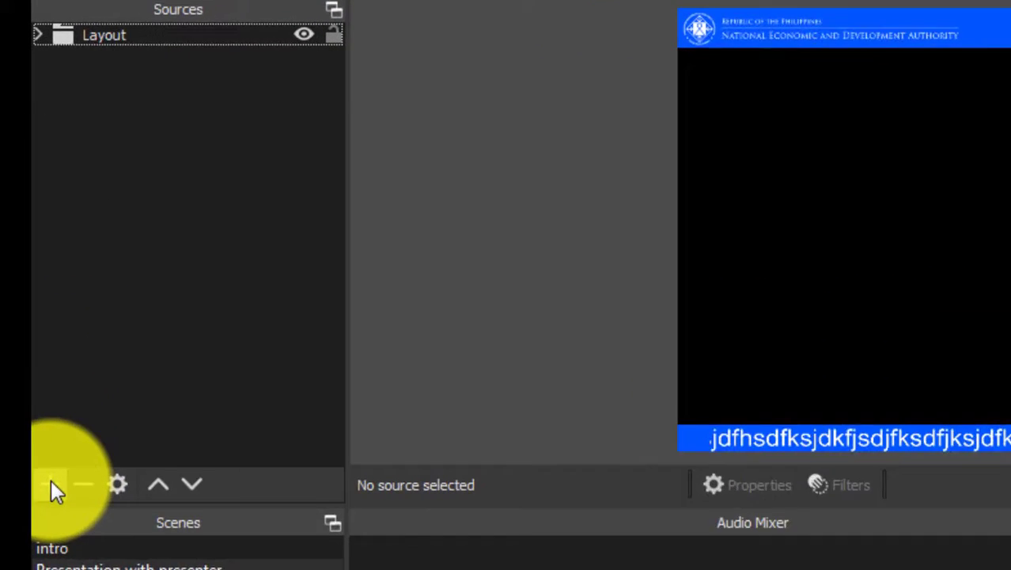
# Add a new Color Source named "bg presentation" to the scene, keeping color #d1d1d1 and size 1920 × 1080
pyautogui.click(38, 352)
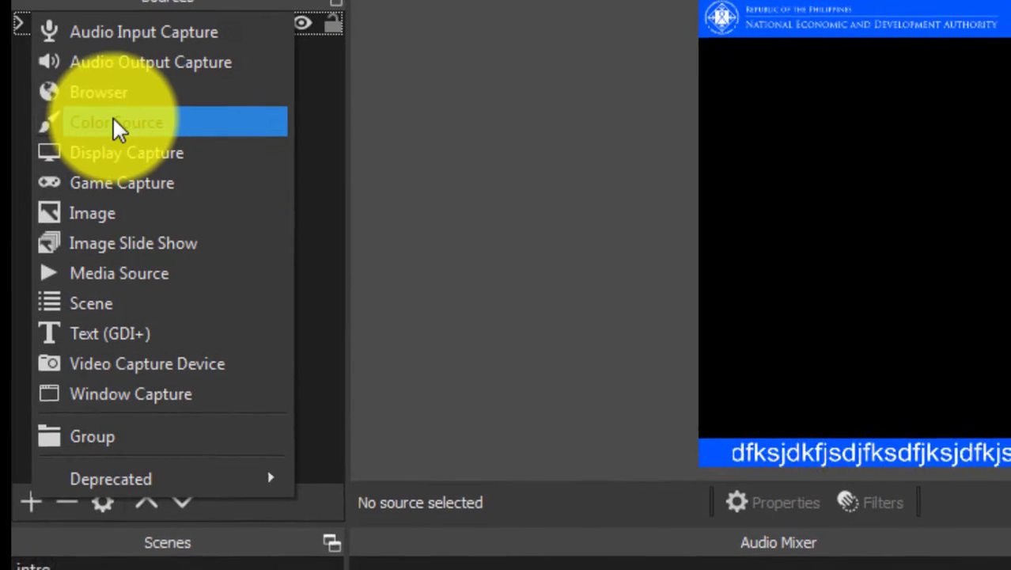
pyautogui.click(135, 129)
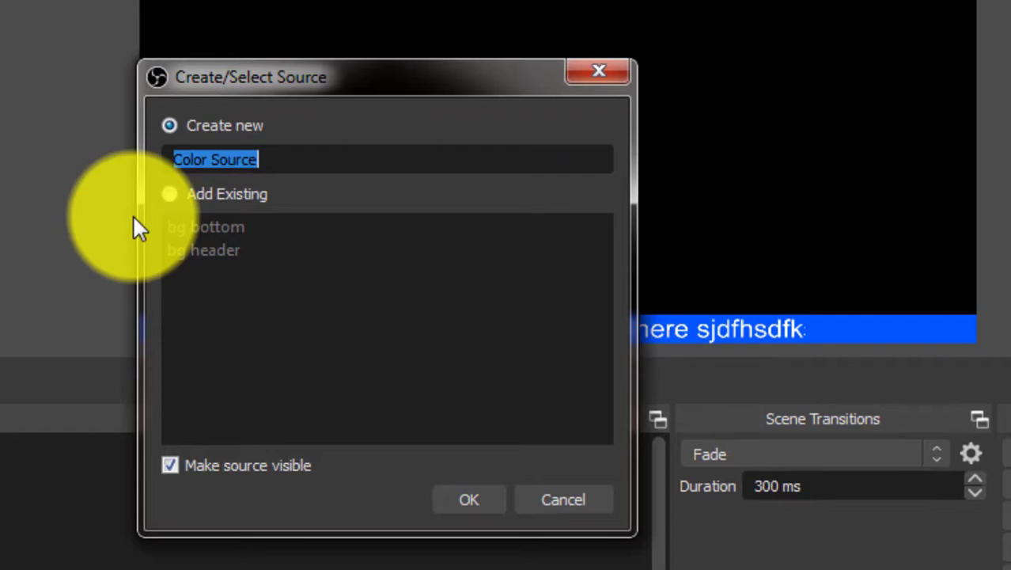
pyautogui.click(302, 155)
pyautogui.moveTo(340, 152); pyautogui.dragTo(89, 153)
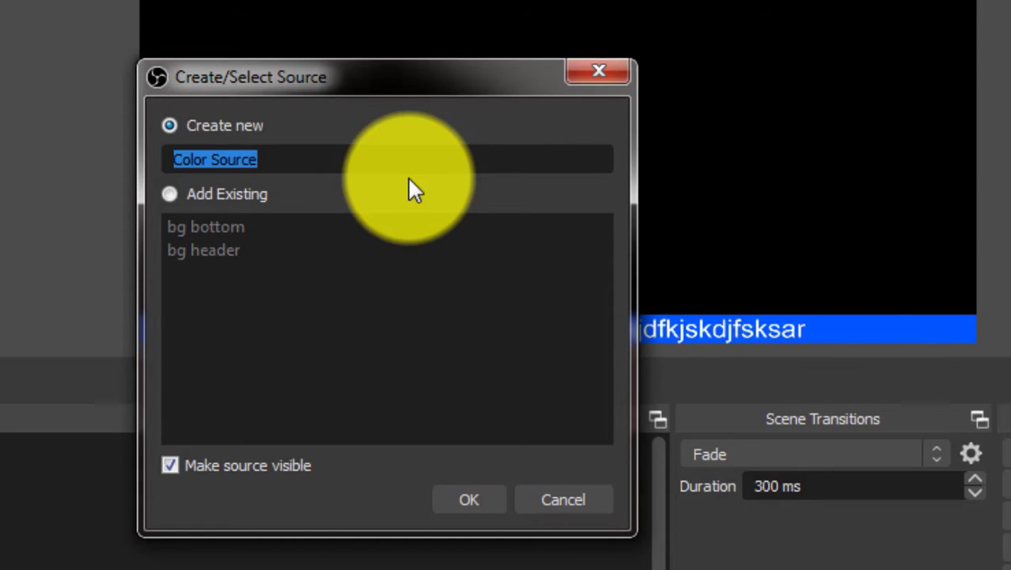
pyautogui.write('bg pres')
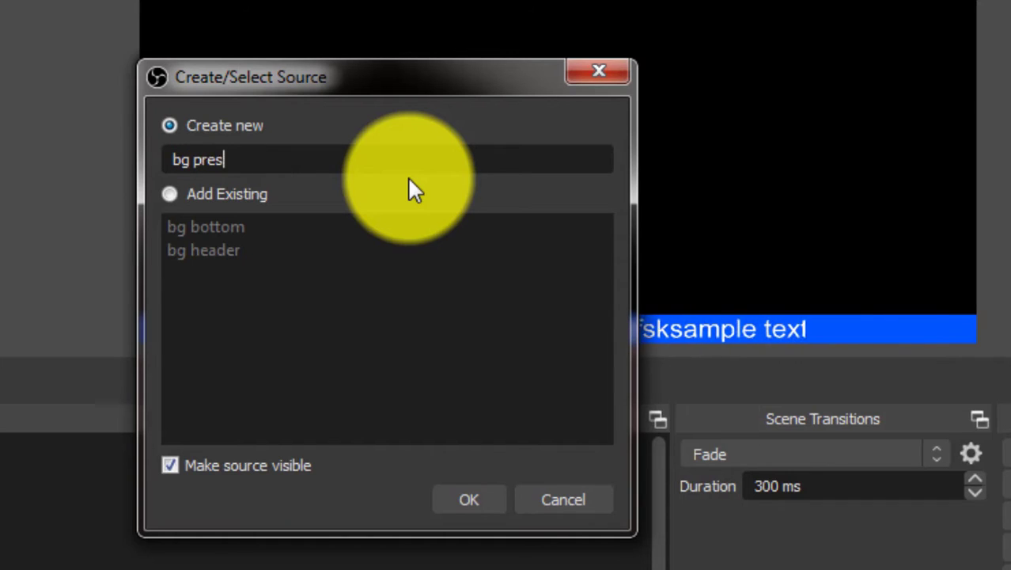
pyautogui.write('entation')
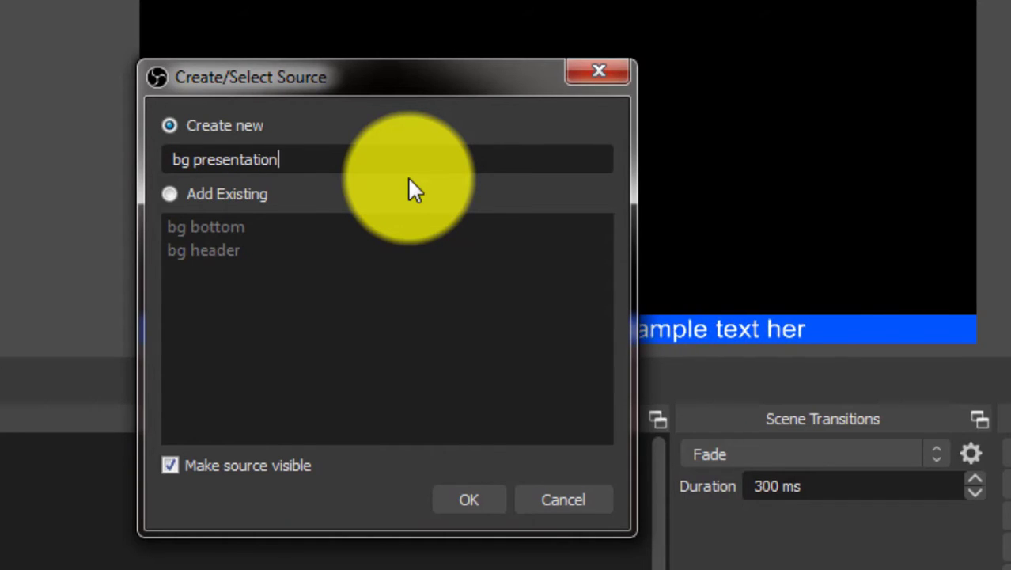
pyautogui.press('Return')
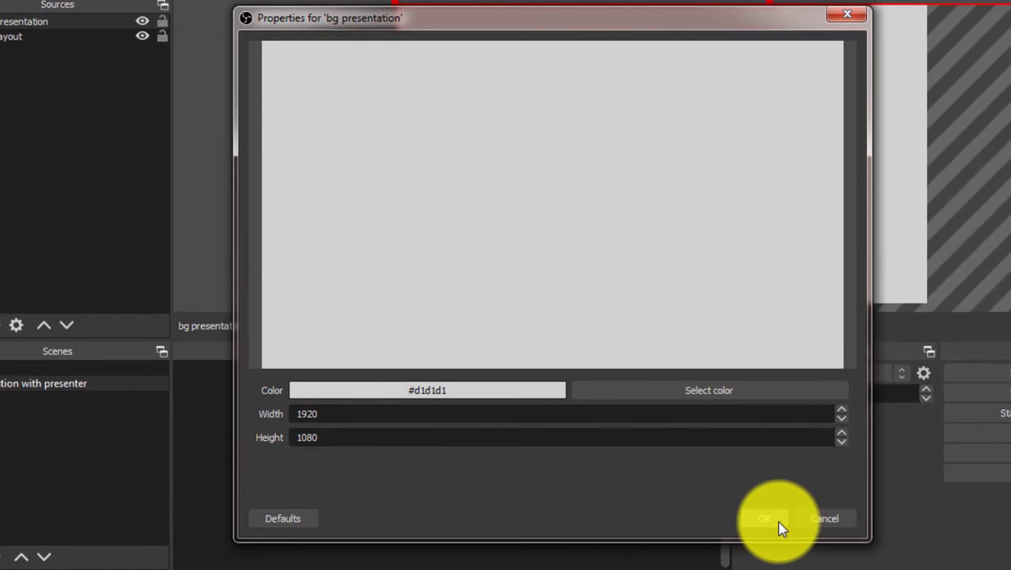
pyautogui.click(764, 519)
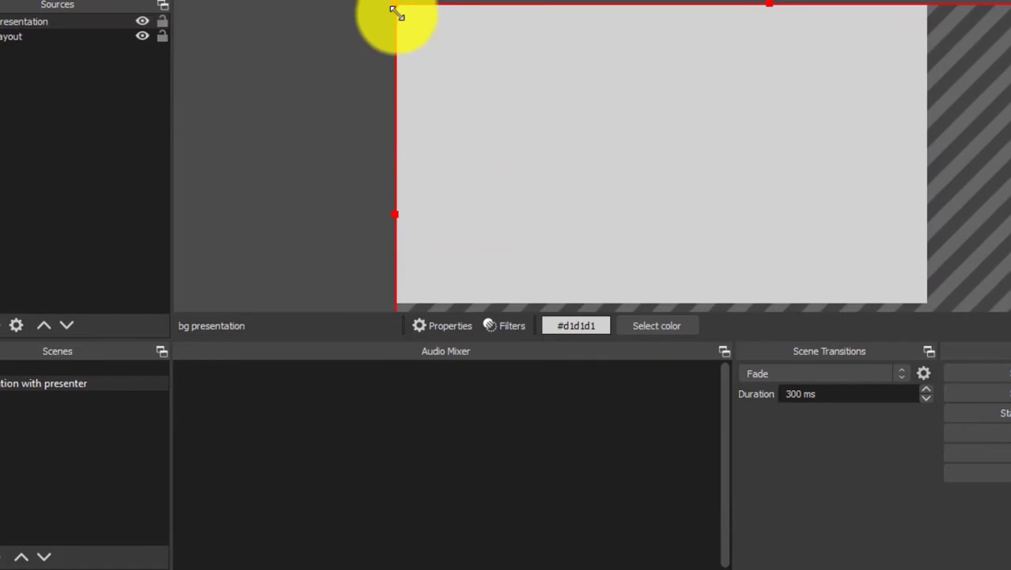
# Shrink the bg presentation rectangle and position it just below the header bar, with a narrow gap from the canvas's left edge
pyautogui.moveTo(396, 12); pyautogui.dragTo(502, 88)
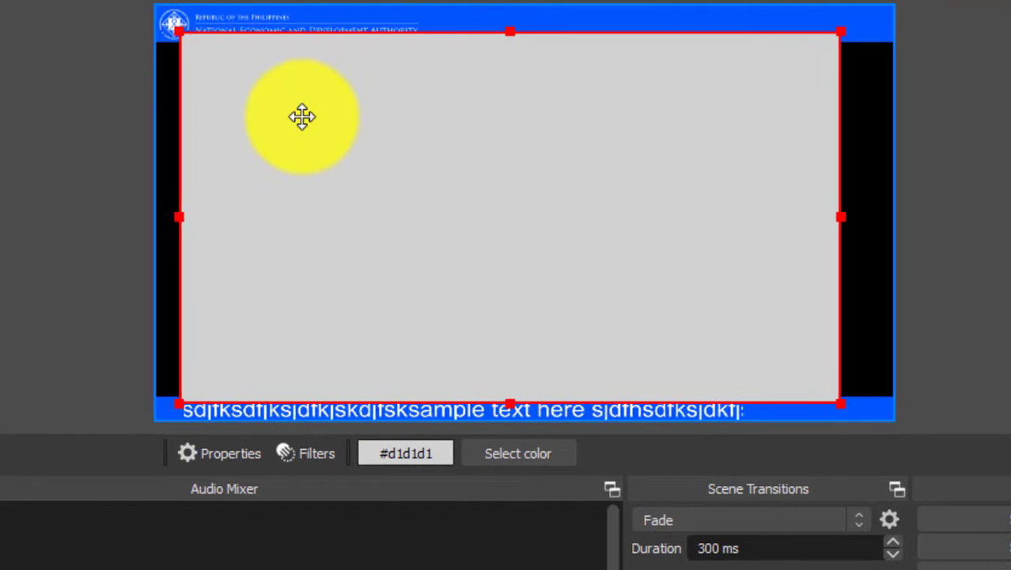
pyautogui.moveTo(194, 36); pyautogui.dragTo(212, 127)
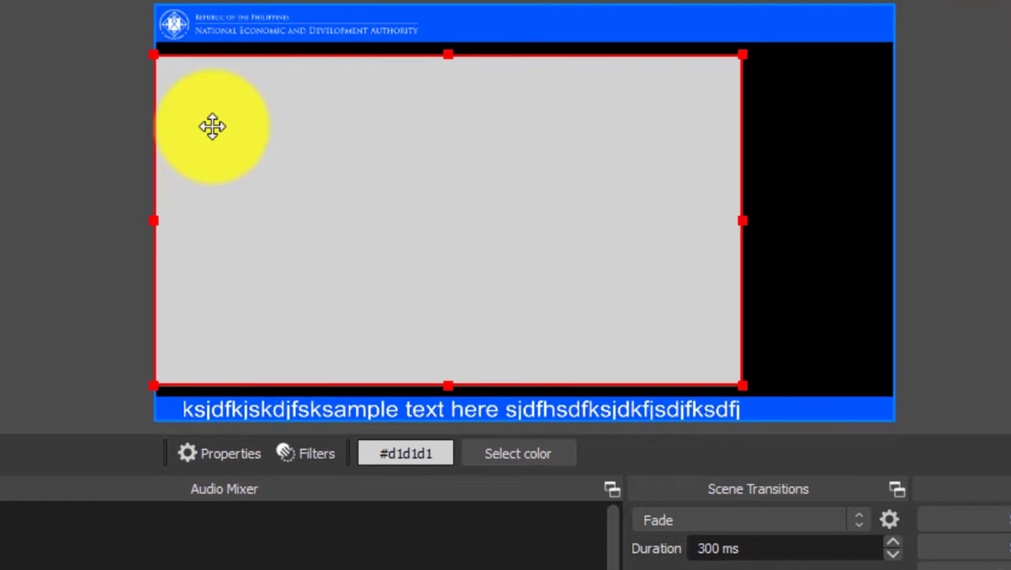
pyautogui.press('Right')
pyautogui.press('Right')
pyautogui.press('Right')
pyautogui.press('Right')
pyautogui.press('Right')
pyautogui.press('Right')
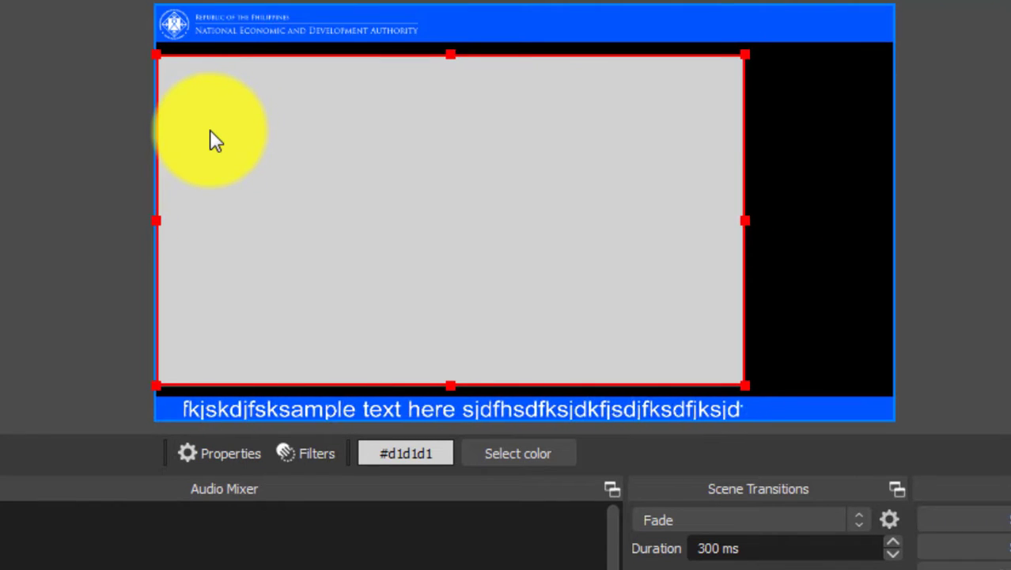
pyautogui.press('Up')
pyautogui.press('Up')
pyautogui.press('Up')
pyautogui.press('Up')
pyautogui.press('Up')
pyautogui.press('Up')
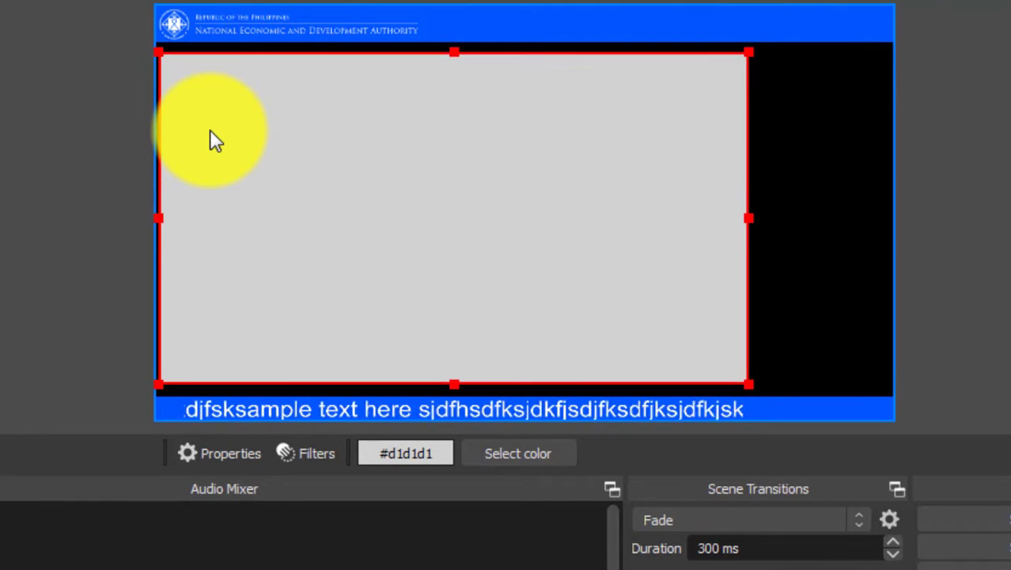
pyautogui.press('Up')
pyautogui.press('Up')
pyautogui.press('Up')
pyautogui.press('Up')
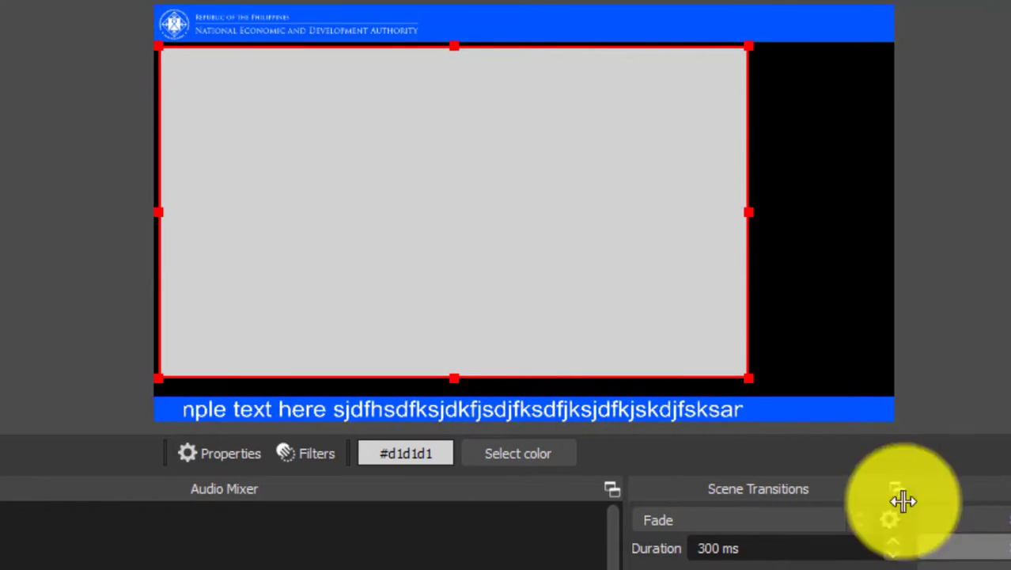
# Enlarge the bg presentation rectangle proportionally until its lower edge sits just above the bottom bar, and deselect it
pyautogui.moveTo(745, 379); pyautogui.dragTo(765, 394)
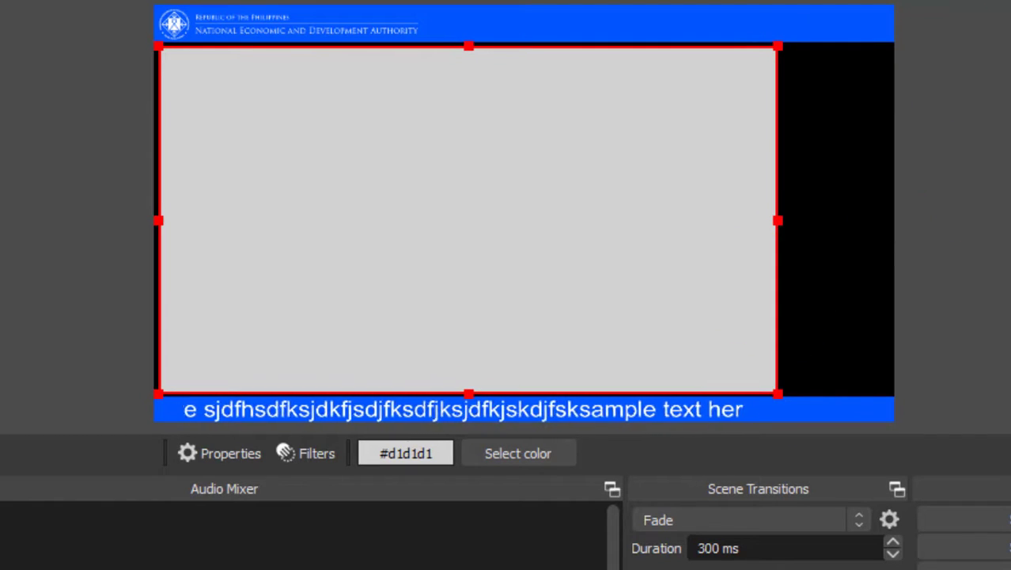
pyautogui.click(421, 165)
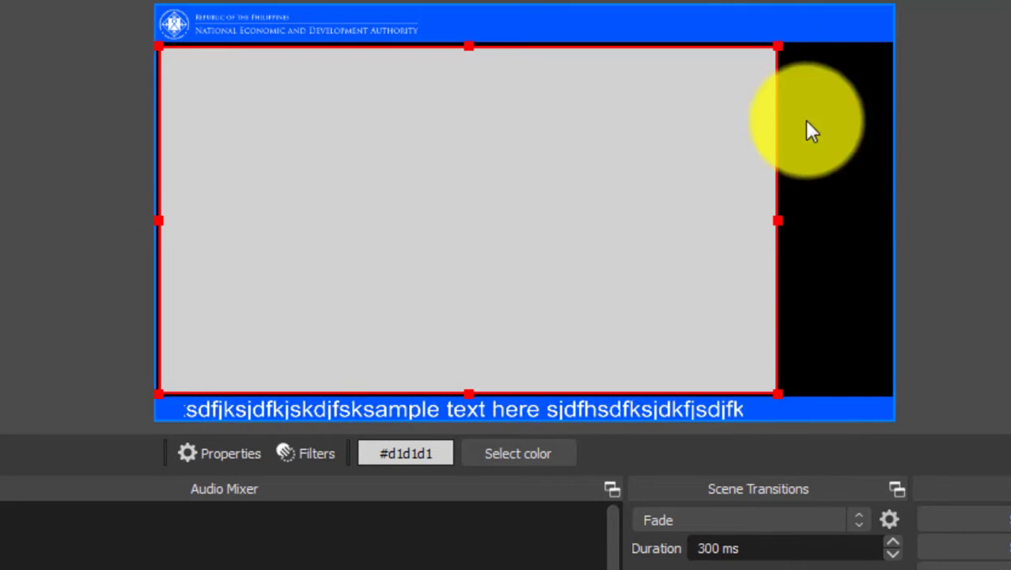
pyautogui.click(1010, 159)
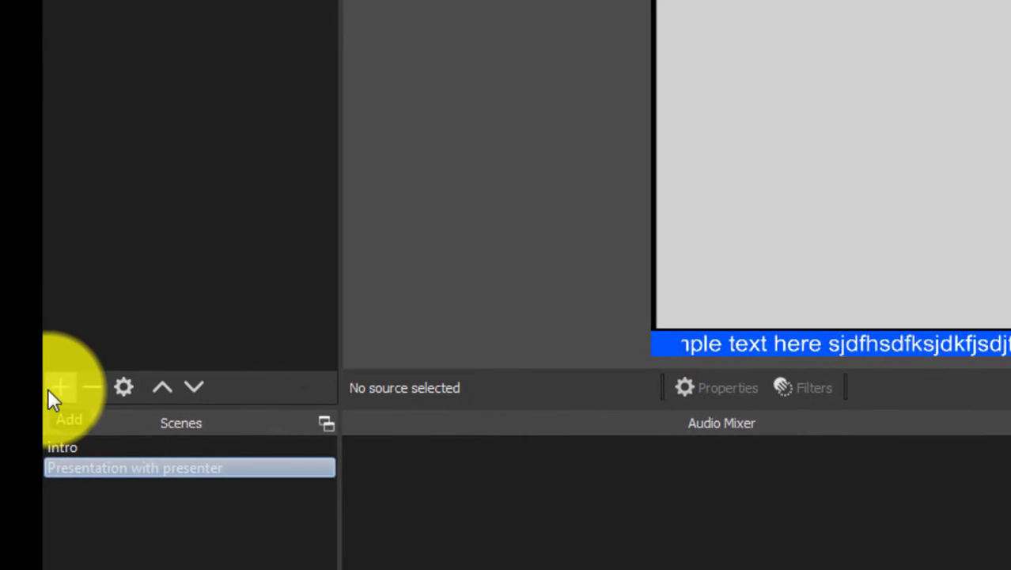
# Add another new Color Source named "bg presenter", keeping color #d1d1d1 and size 1920 × 1080
pyautogui.click(47, 388)
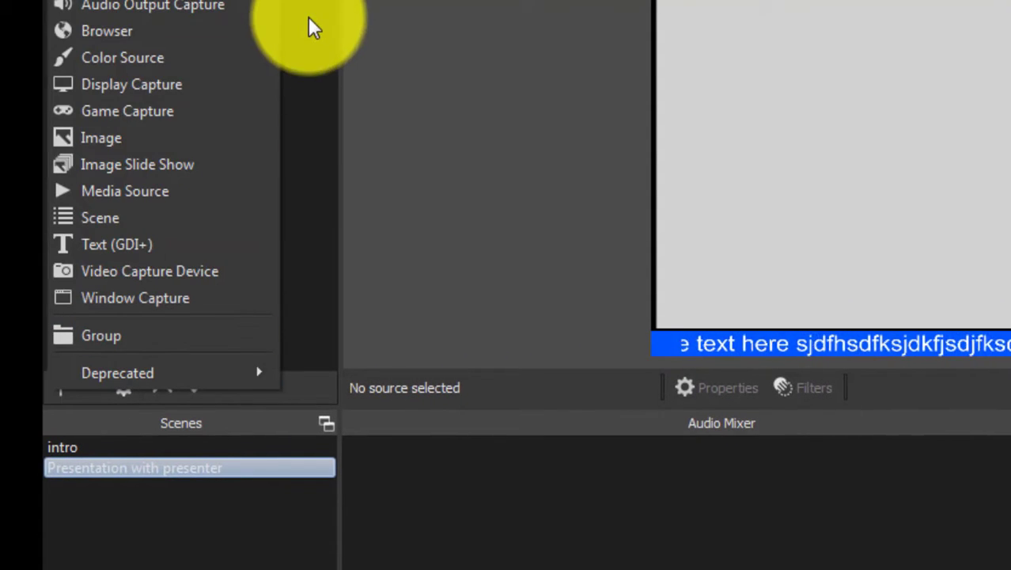
pyautogui.click(150, 59)
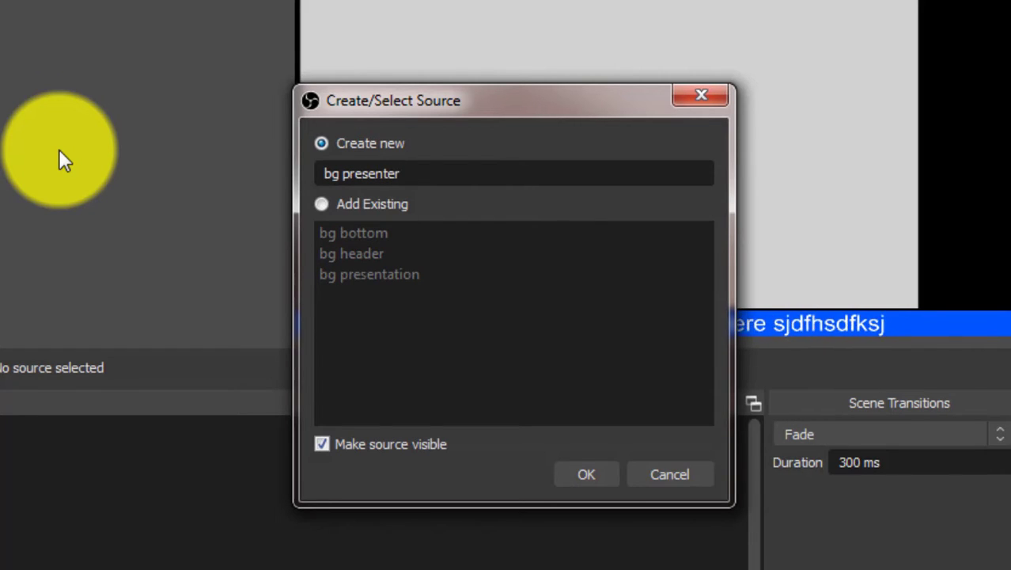
pyautogui.press('Return')
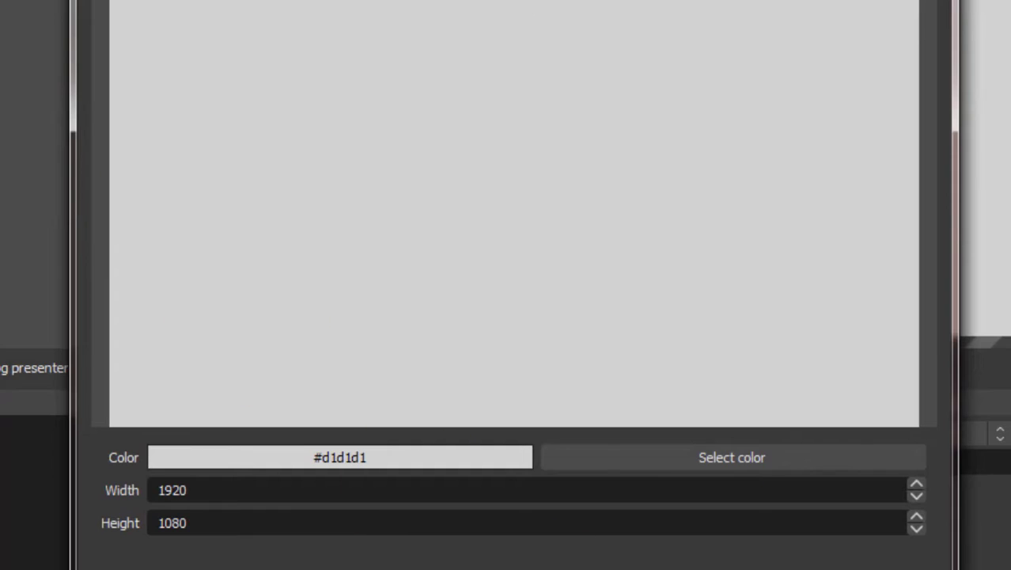
pyautogui.press('Return')
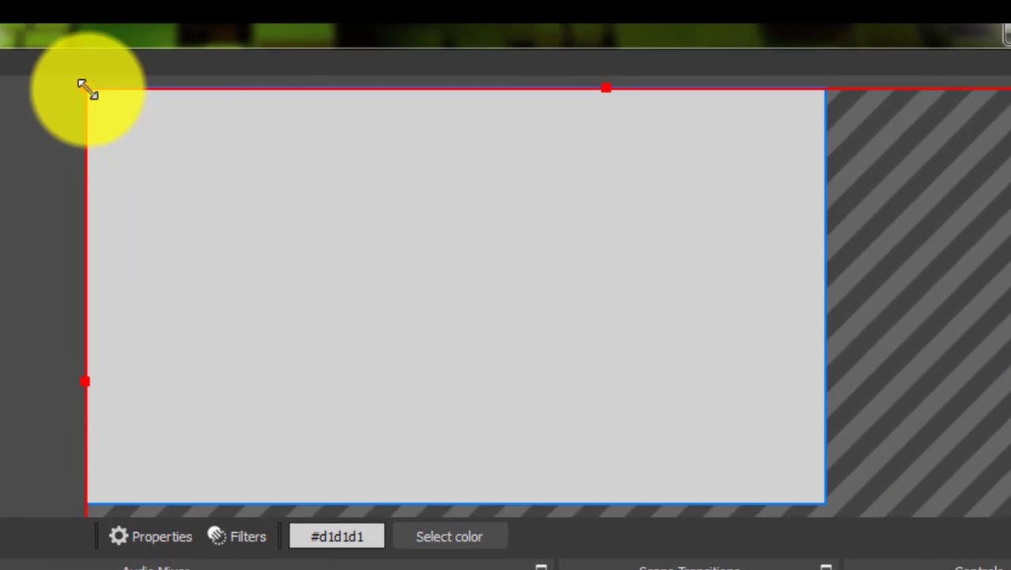
# Shrink the bg presenter rectangle to fit in the black area beside bg presentation, just below the header bar
pyautogui.moveTo(87, 89); pyautogui.dragTo(738, 149)
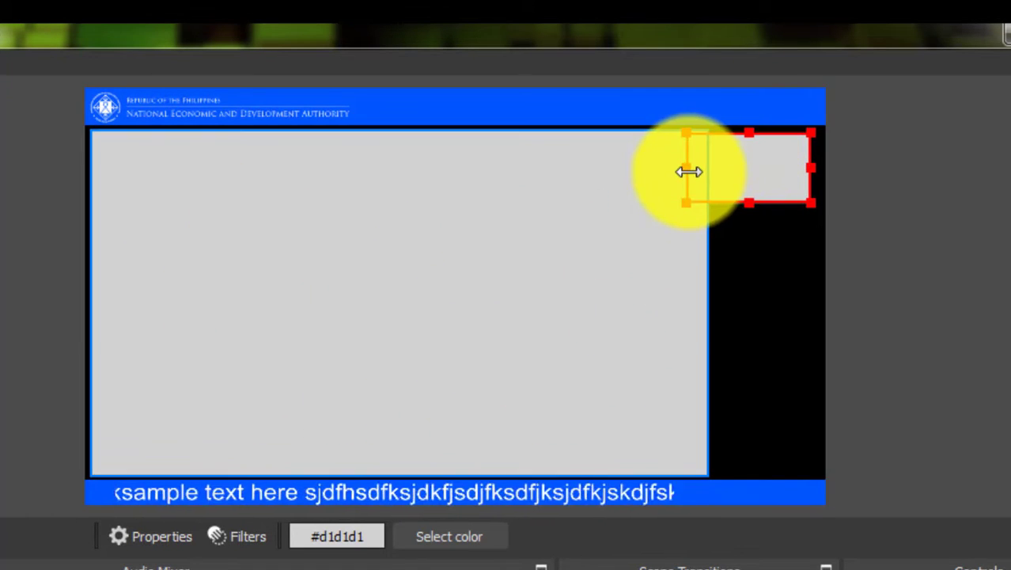
pyautogui.moveTo(688, 171); pyautogui.dragTo(737, 169)
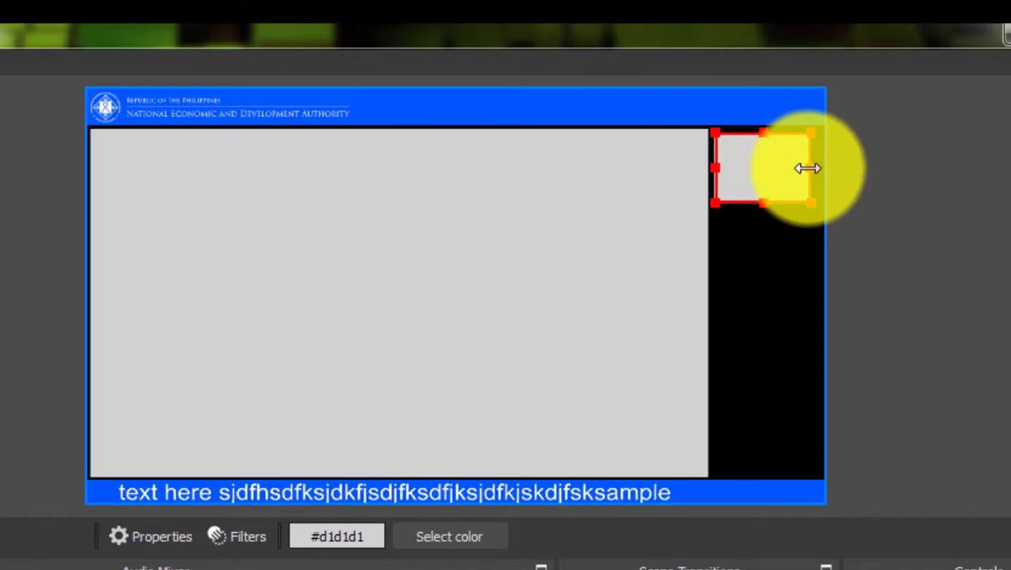
pyautogui.moveTo(813, 168); pyautogui.dragTo(796, 164)
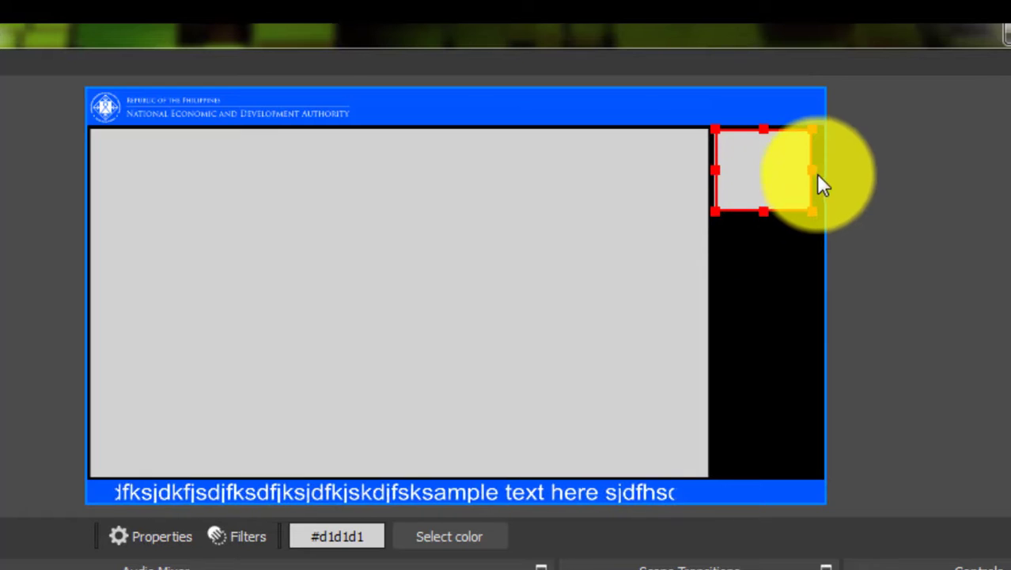
# Widen the bg presenter rectangle to the canvas's right edge, nudge it slightly left to leave narrow gaps, and deselect it
pyautogui.moveTo(815, 172); pyautogui.dragTo(812, 204)
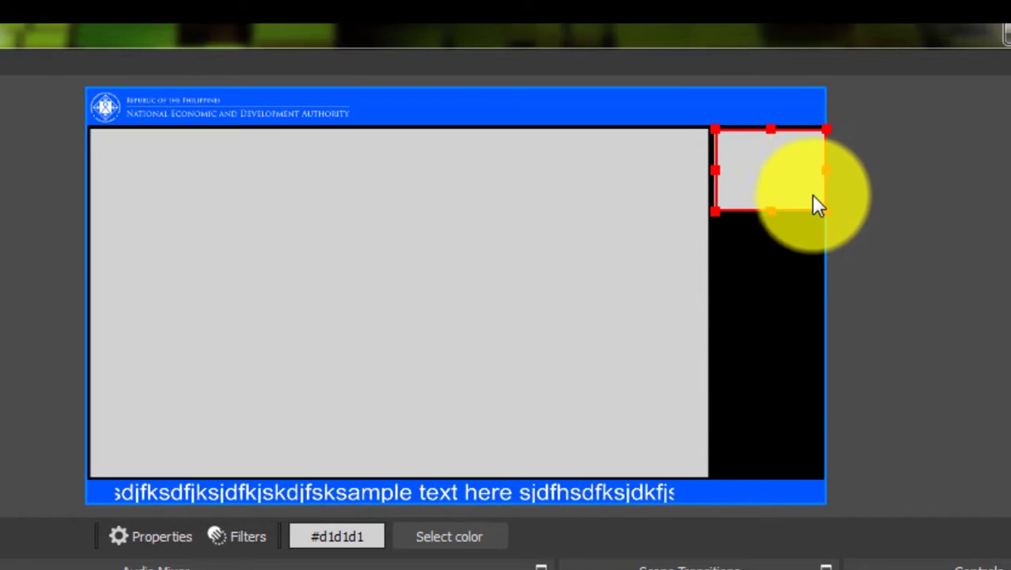
pyautogui.press('Left')
pyautogui.press('Left')
pyautogui.press('Left')
pyautogui.press('Left')
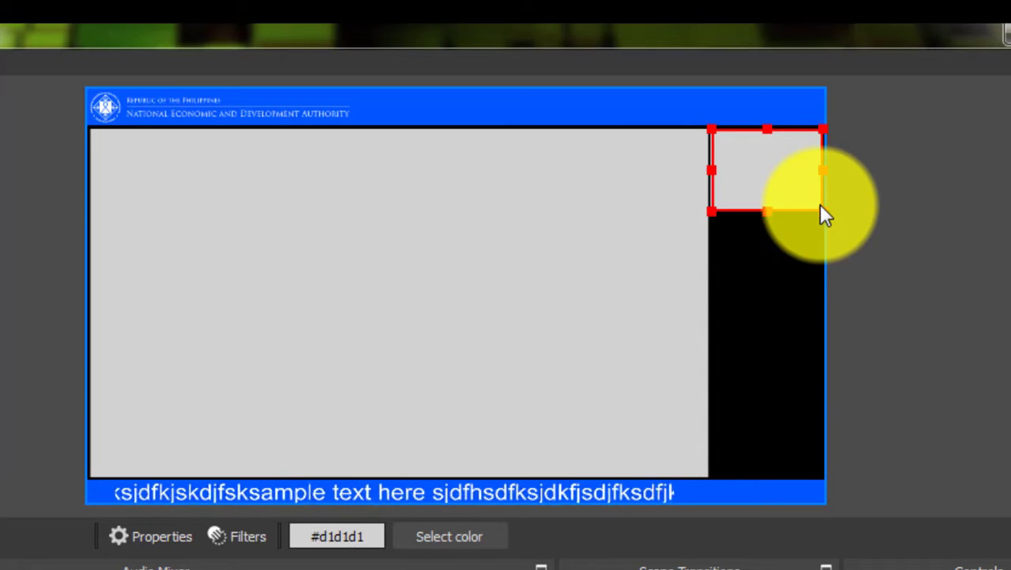
pyautogui.click(980, 229)
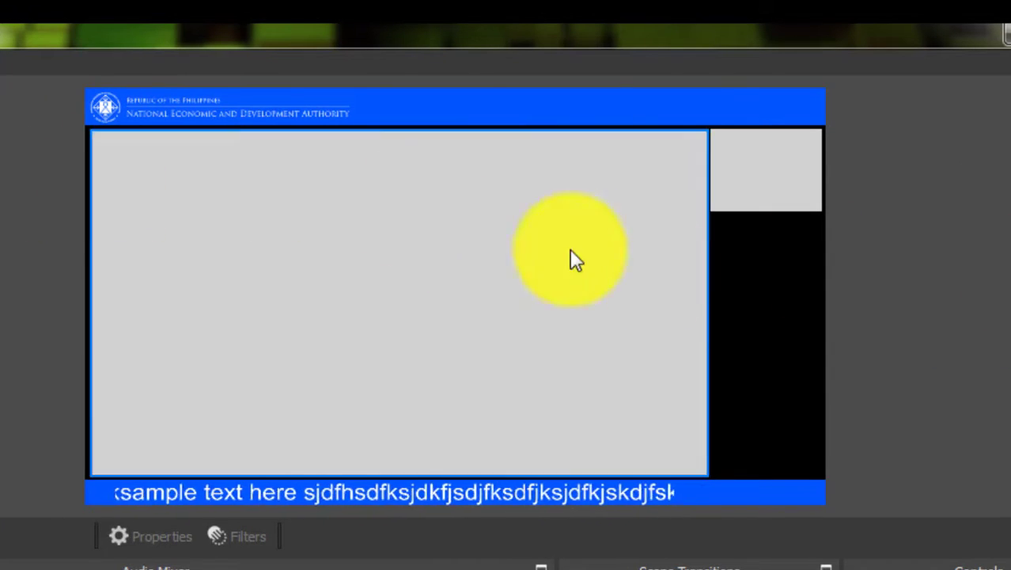
pyautogui.click(158, 162)
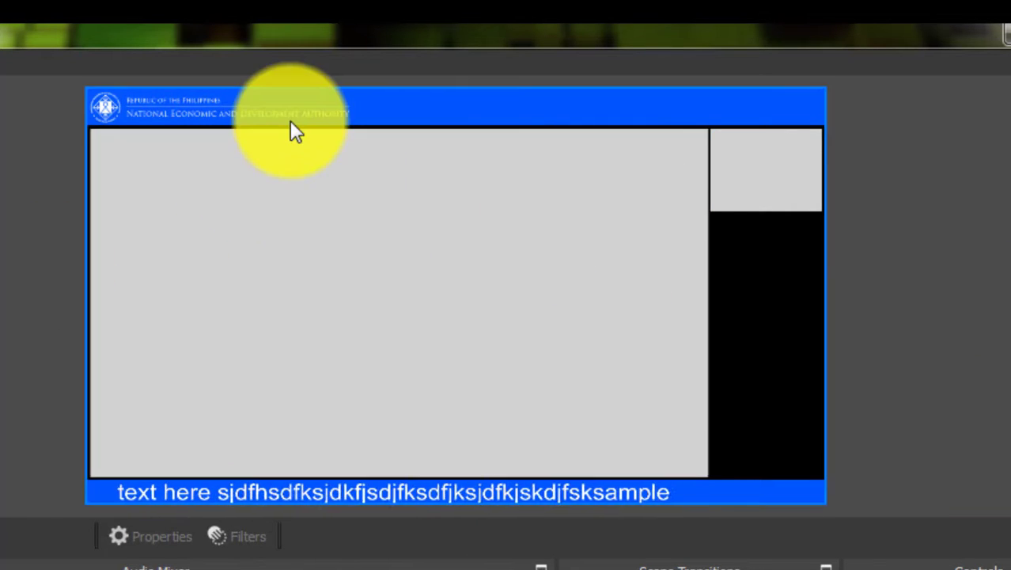
pyautogui.click(784, 190)
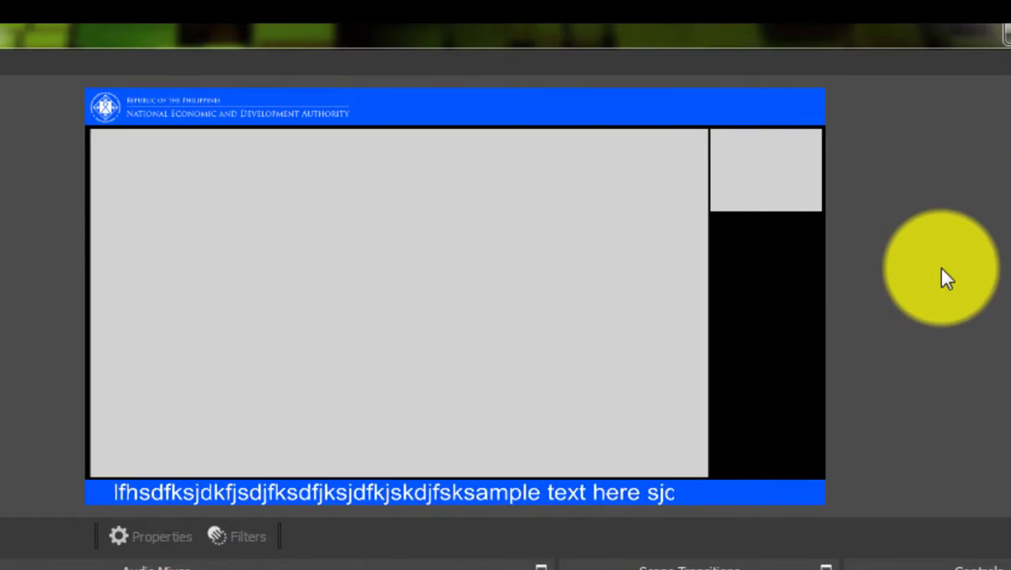
pyautogui.click(740, 186)
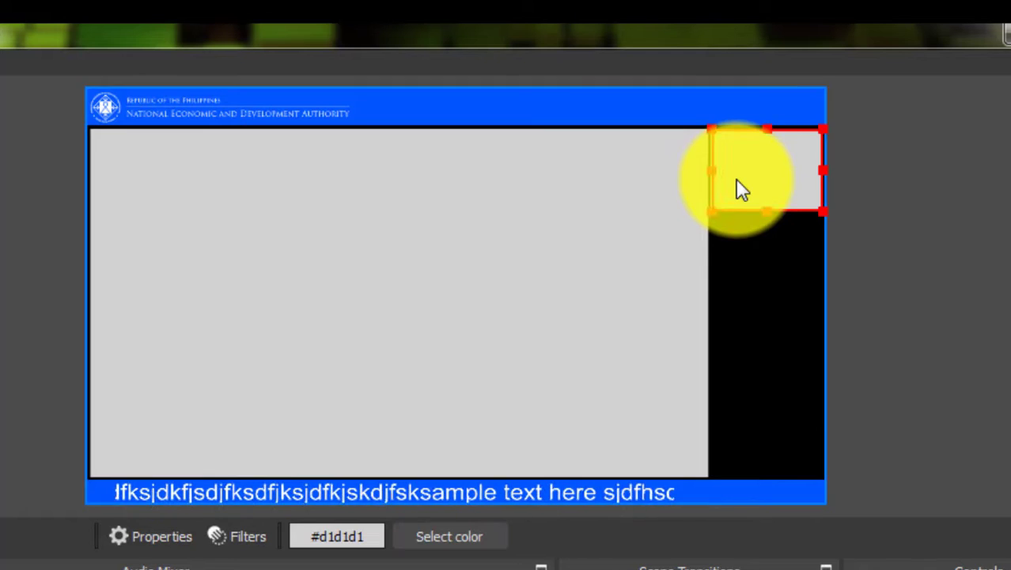
pyautogui.click(316, 270)
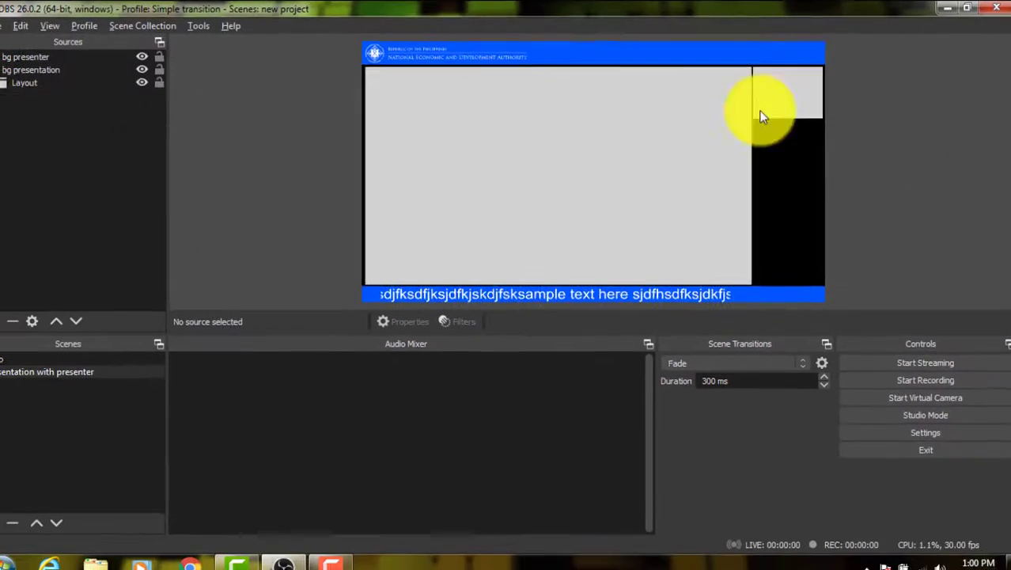
pyautogui.click(88, 159)
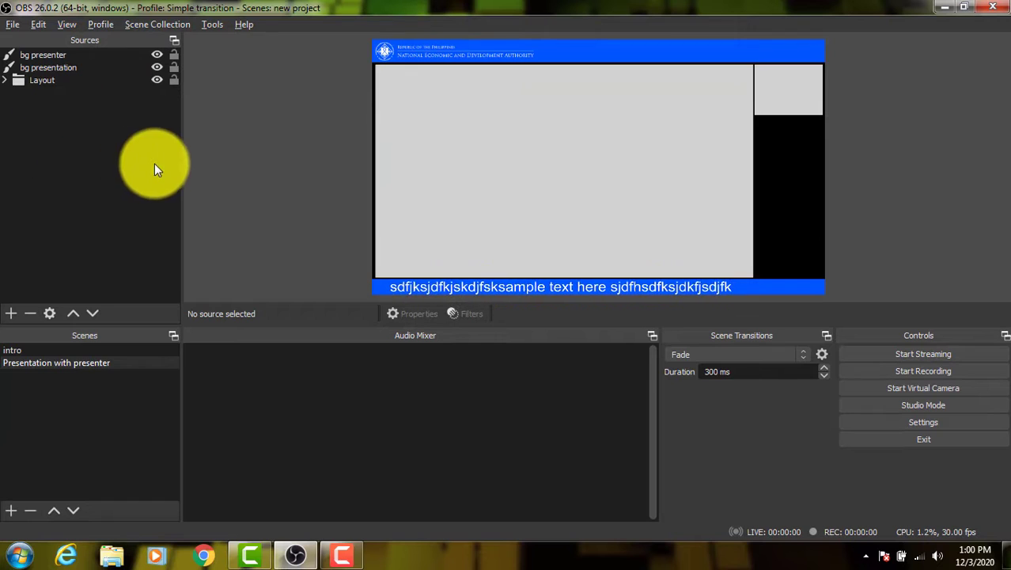
pyautogui.click(55, 165)
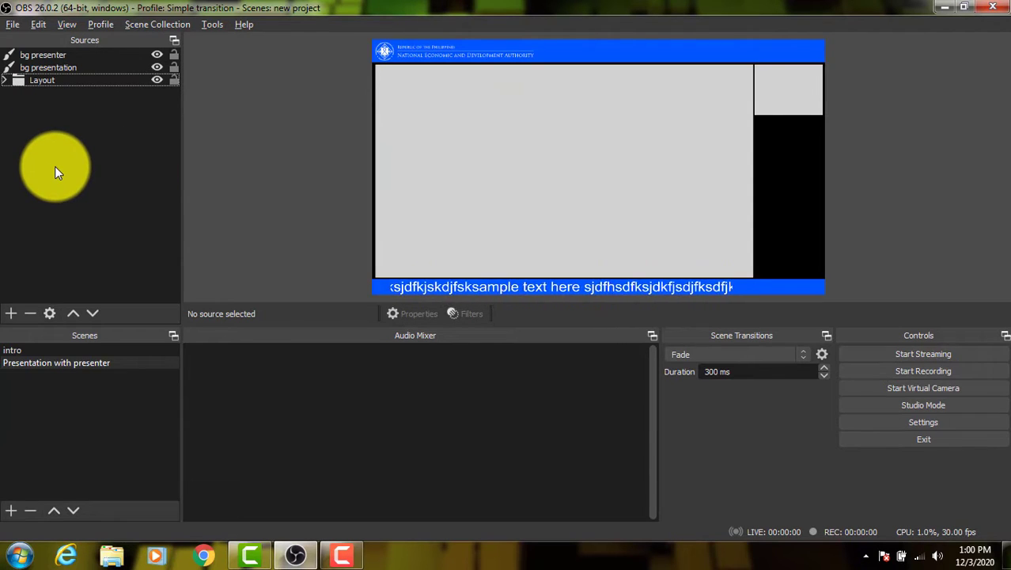
# Add a new Video Capture Device source named "logitech" to the scene
pyautogui.click(13, 315)
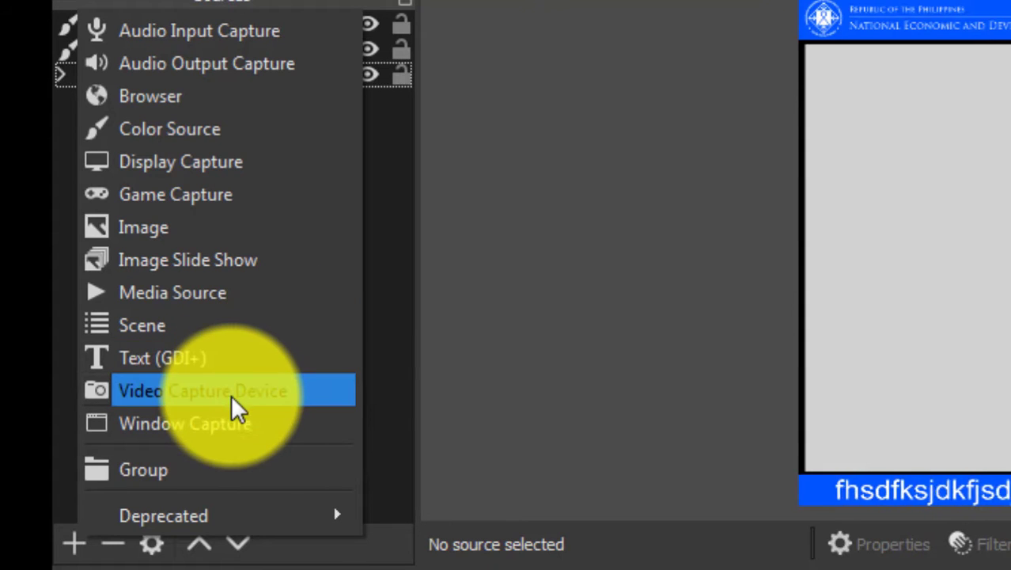
pyautogui.click(168, 391)
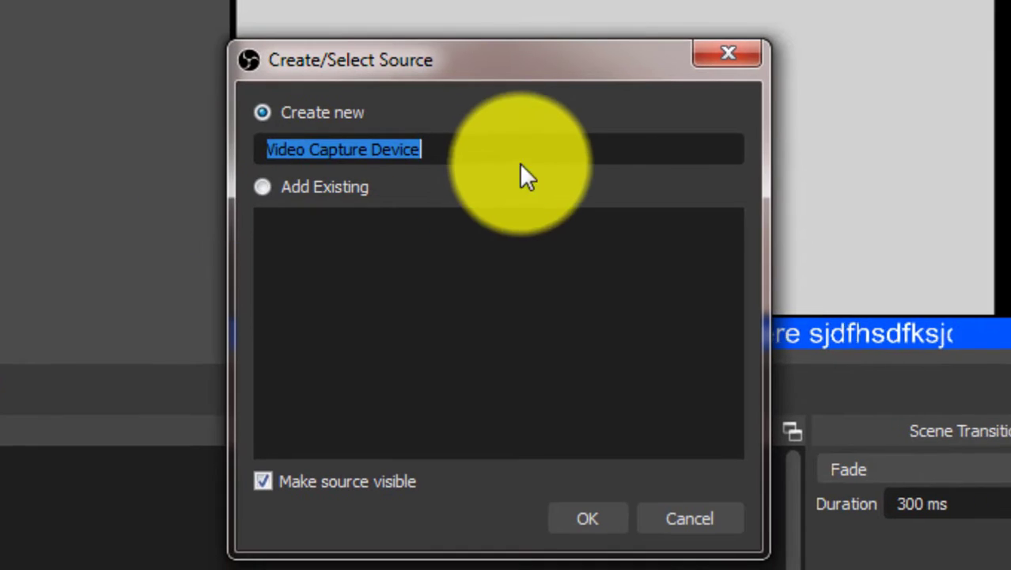
pyautogui.click(557, 149)
pyautogui.hotkey('ctrl', 'a')
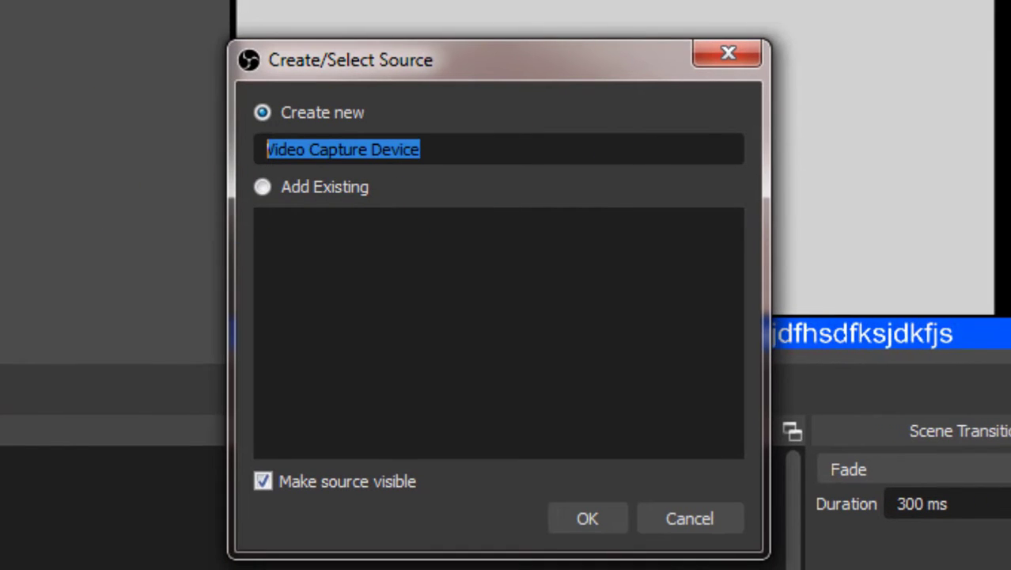
pyautogui.write('logitech')
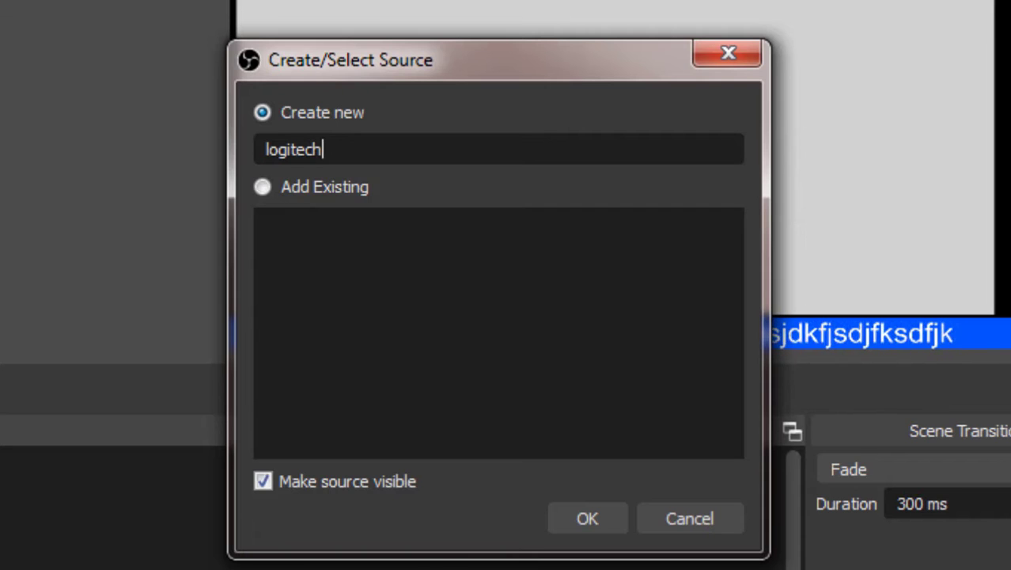
pyautogui.press('Return')
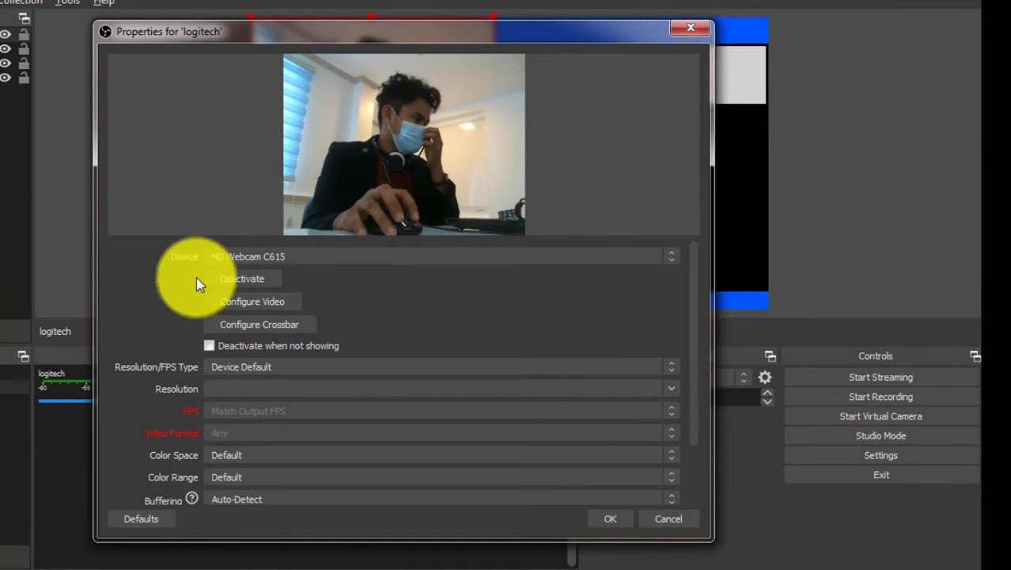
# Try Lenovo EasyCamera as the logitech source's device, then set it back to HD Webcam C615 and accept the properties
pyautogui.click(275, 259)
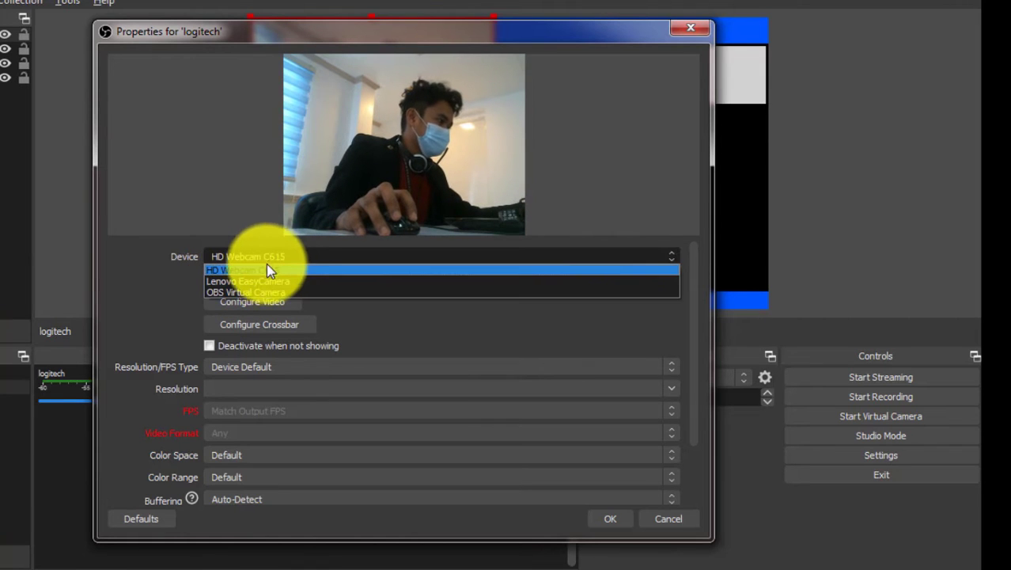
pyautogui.click(261, 282)
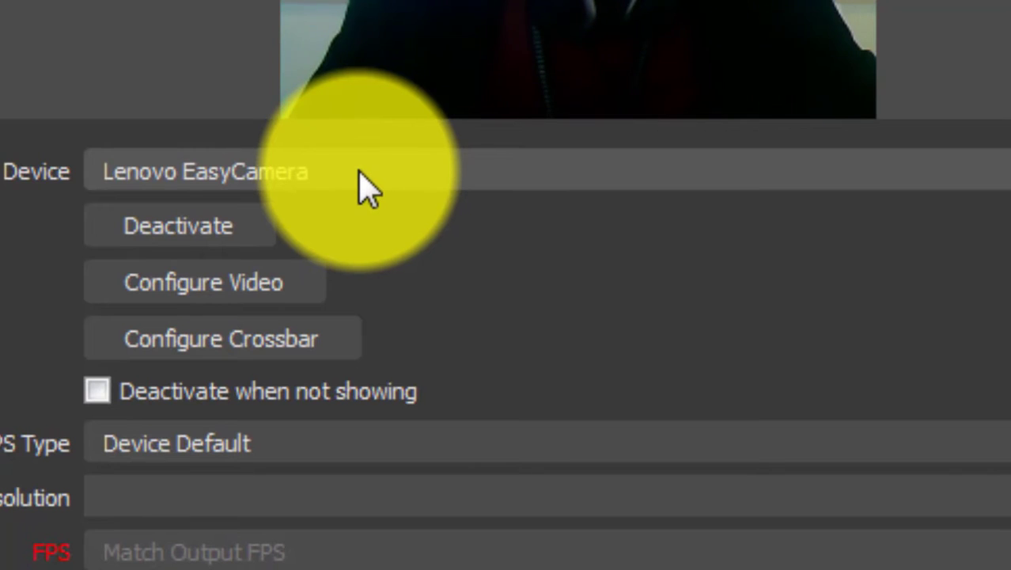
pyautogui.click(361, 185)
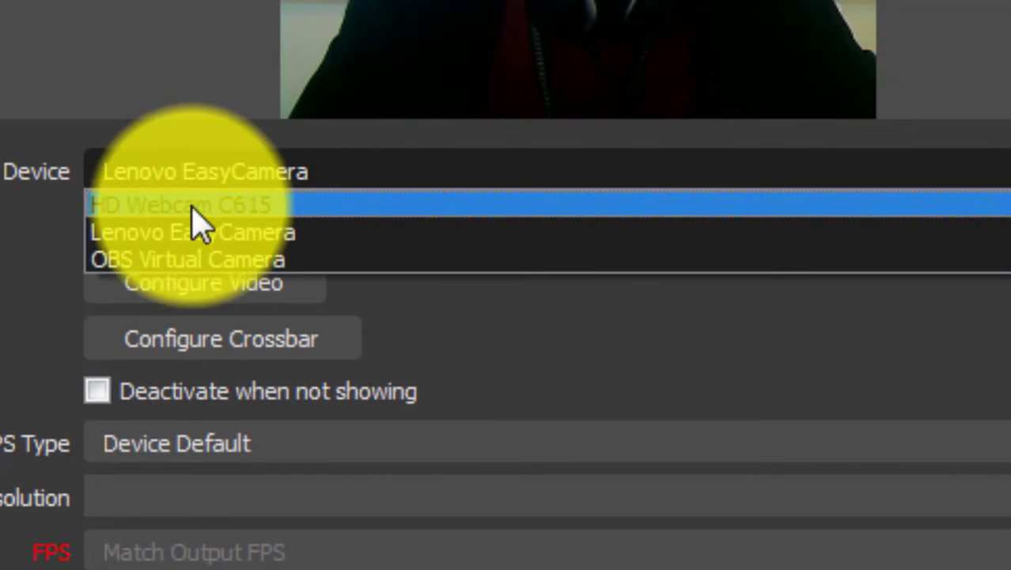
pyautogui.click(194, 207)
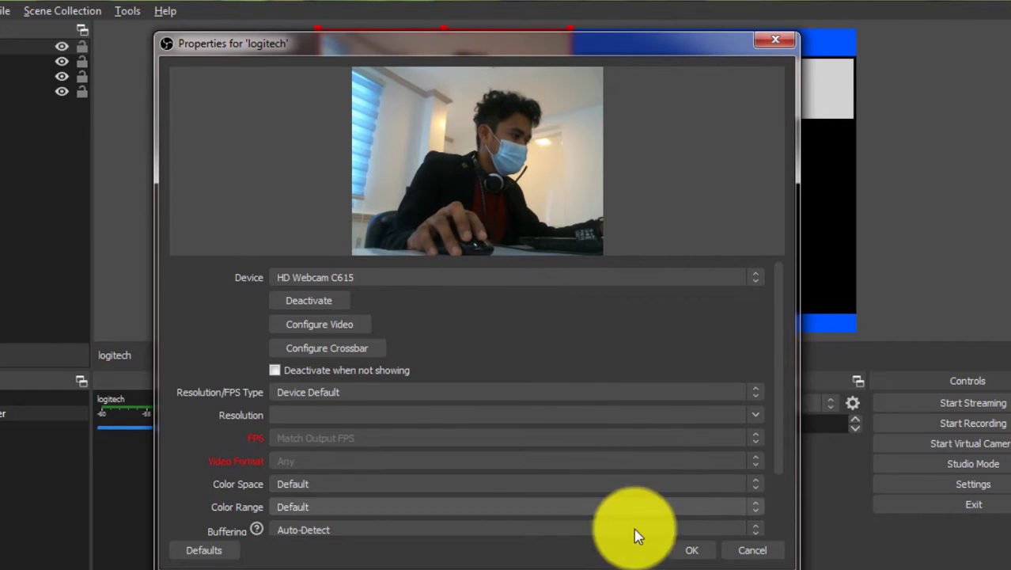
pyautogui.click(693, 551)
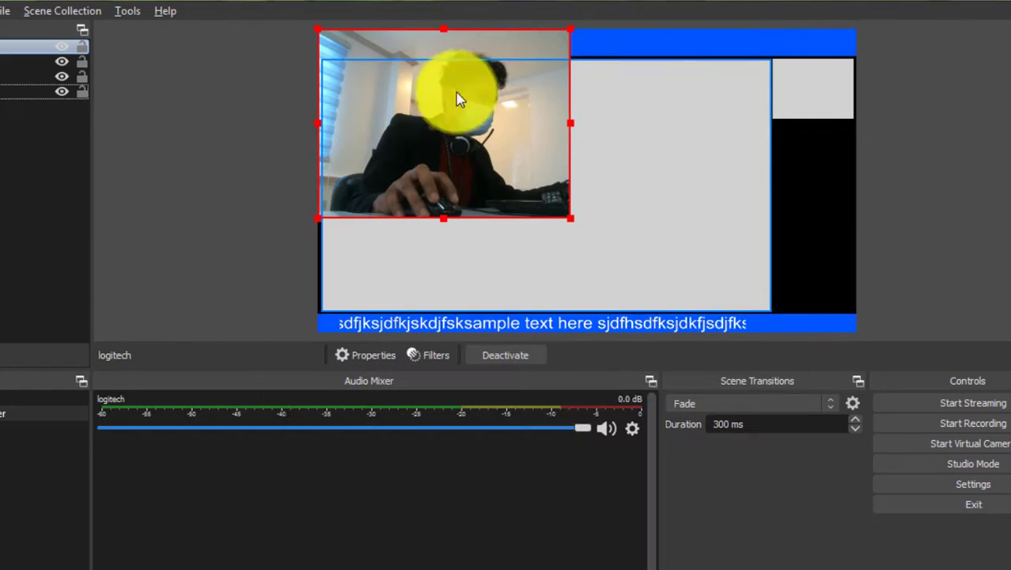
# Shrink the logitech webcam image proportionally and move it onto the upper-left corner of the bg presenter panel
pyautogui.moveTo(463, 140); pyautogui.dragTo(587, 190)
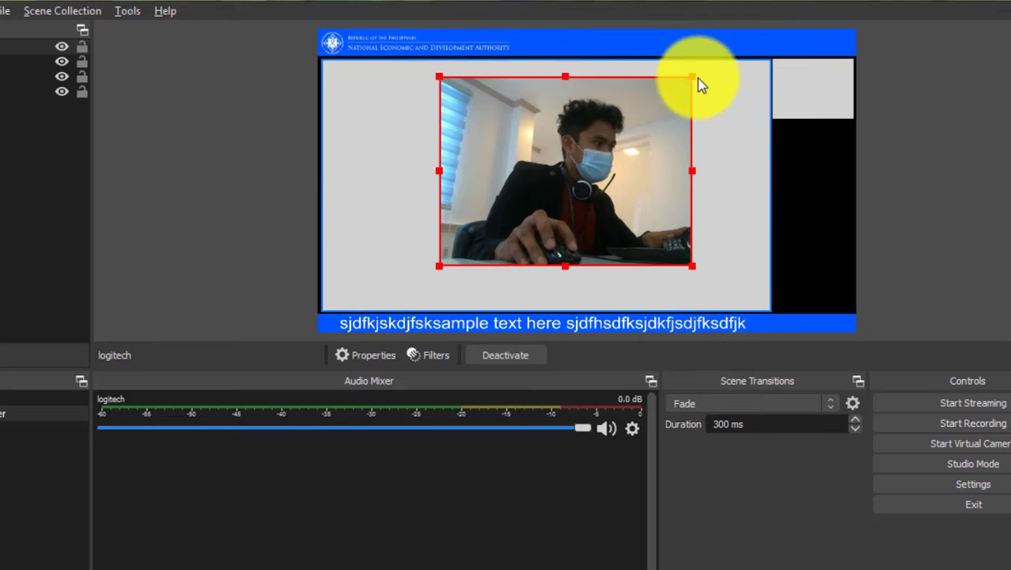
pyautogui.moveTo(695, 82); pyautogui.dragTo(481, 214)
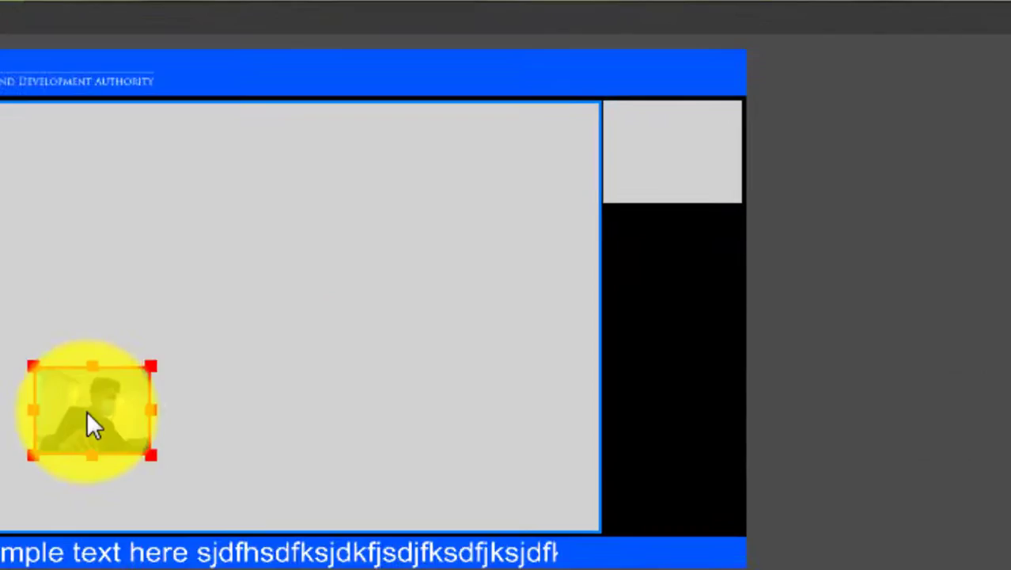
pyautogui.moveTo(466, 251); pyautogui.dragTo(803, 100)
pyautogui.moveTo(507, 237); pyautogui.dragTo(514, 215)
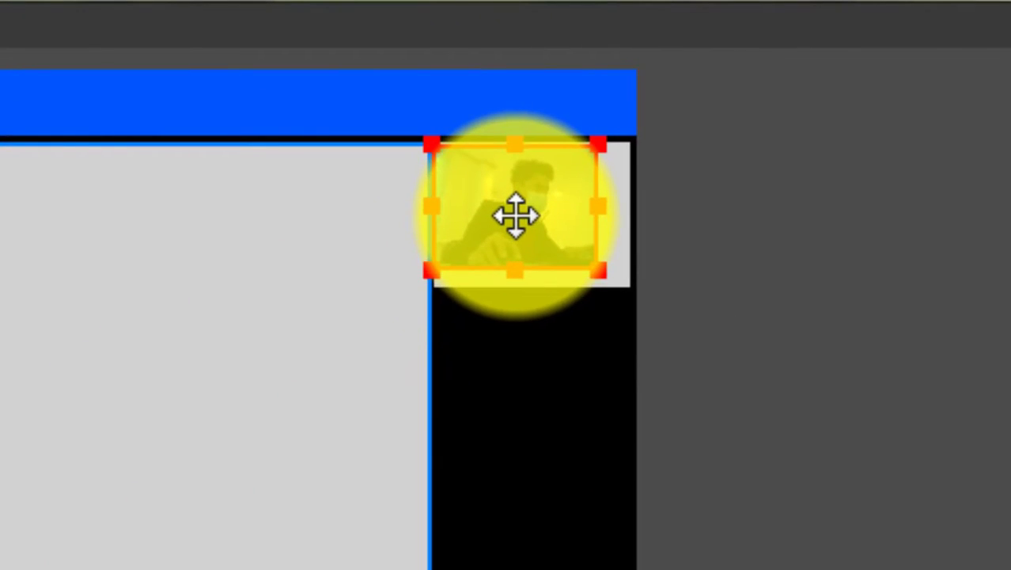
# Enlarge the logitech webcam image until it covers the bg presenter panel, align it with the panel, and deselect it
pyautogui.moveTo(609, 271)
pyautogui.mouseDown()
pyautogui.moveTo(621, 277)
pyautogui.moveTo(612, 287)
pyautogui.mouseUp()
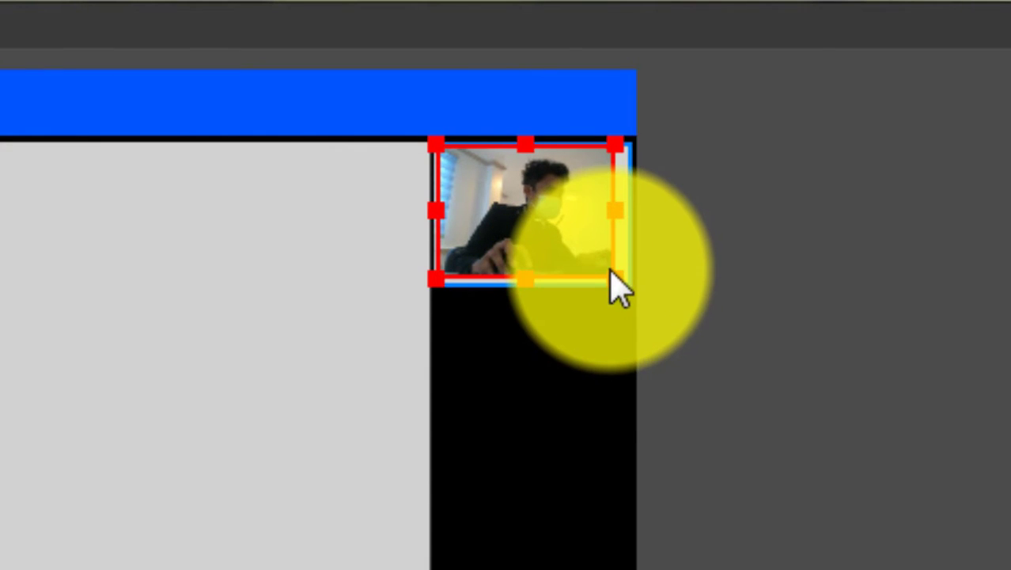
pyautogui.moveTo(609, 271); pyautogui.dragTo(619, 282)
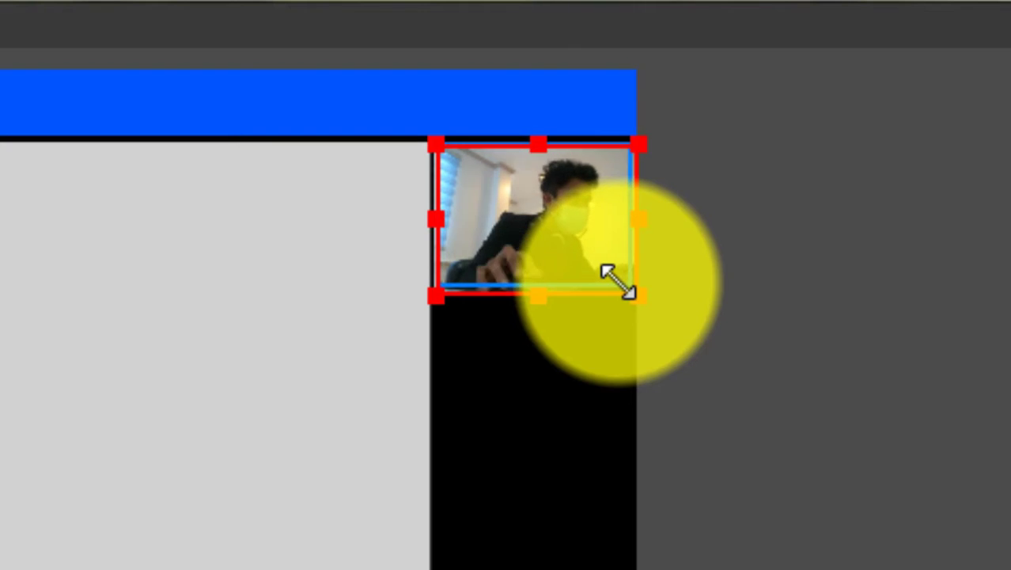
pyautogui.click(564, 365)
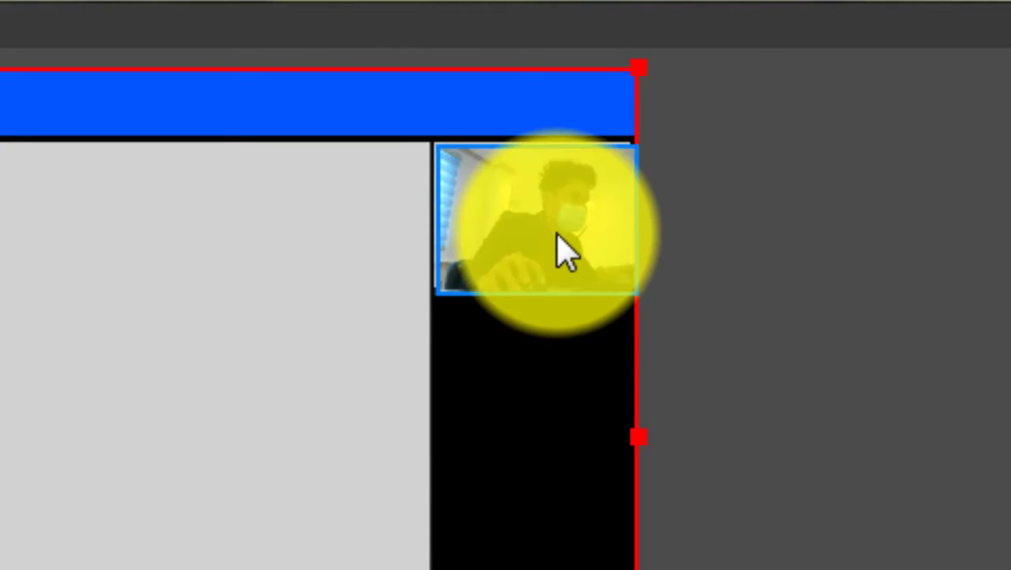
pyautogui.click(564, 253)
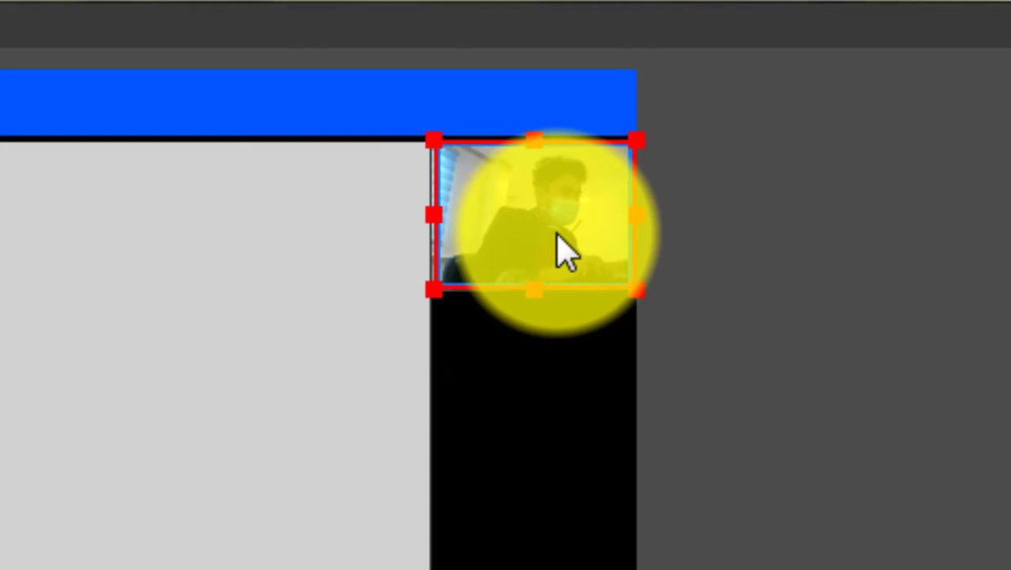
pyautogui.click(824, 492)
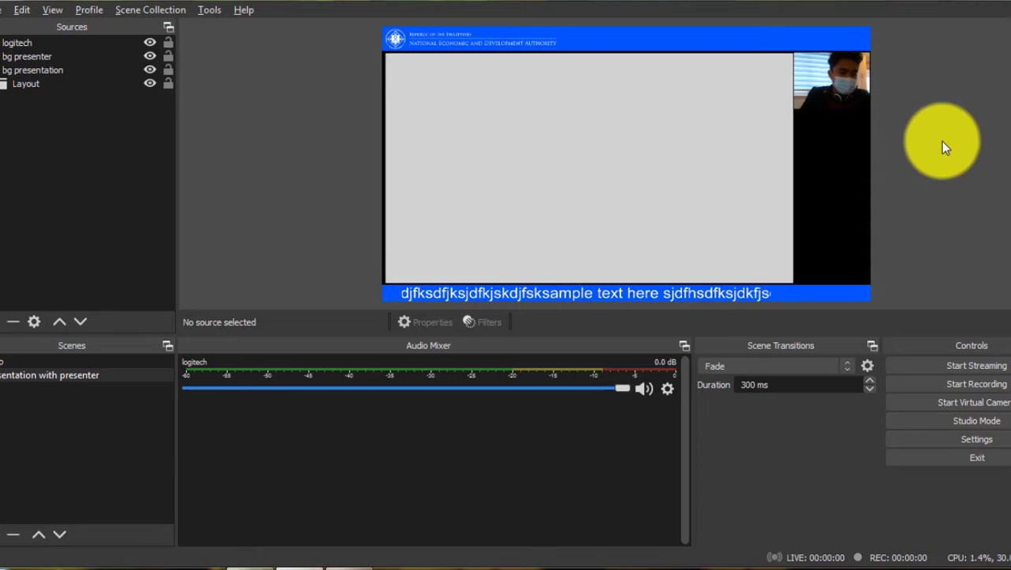
# Add a new Window Capture source named "slideshow" to the scene
pyautogui.click(3, 325)
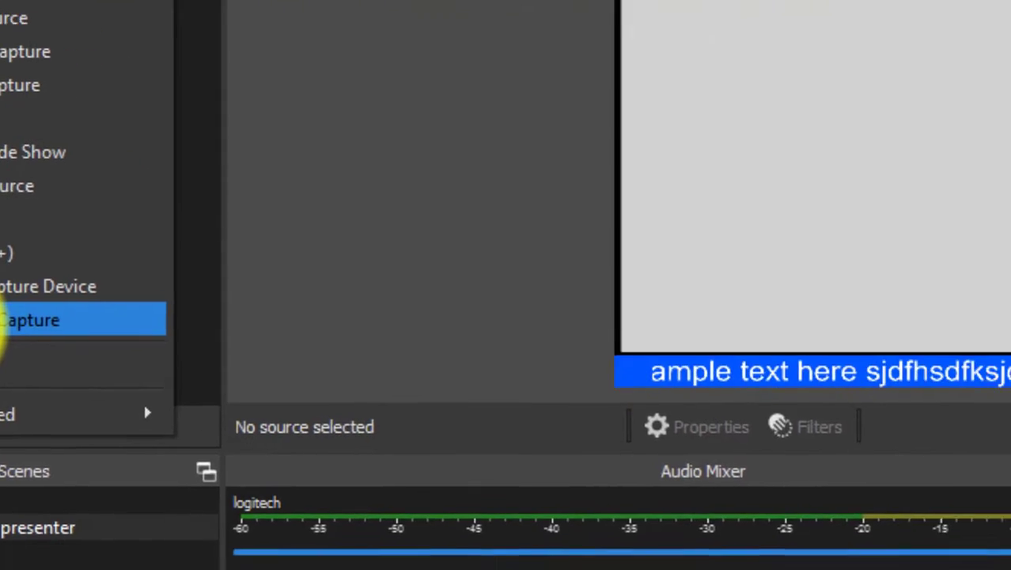
pyautogui.click(7, 321)
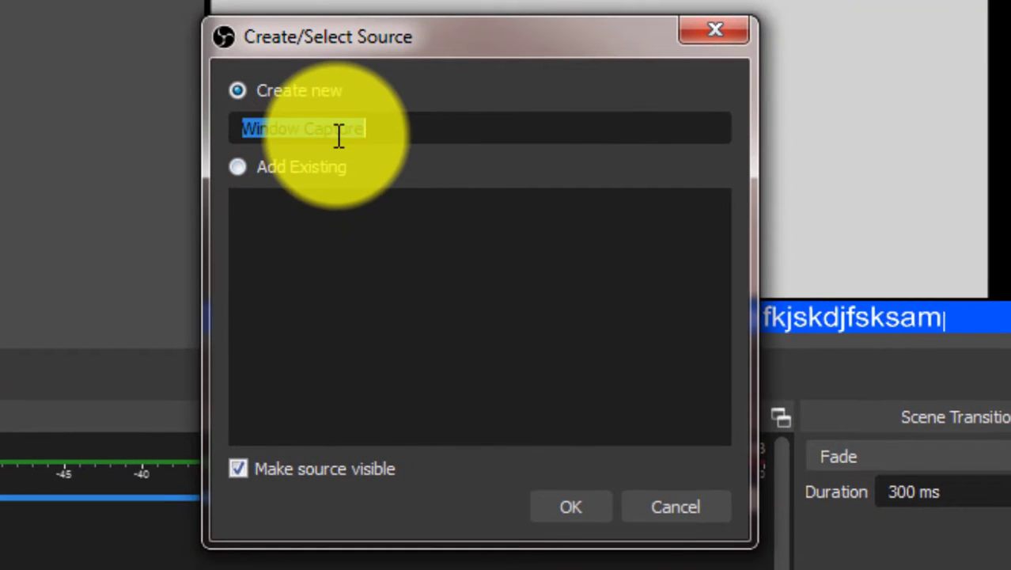
pyautogui.write('sl')
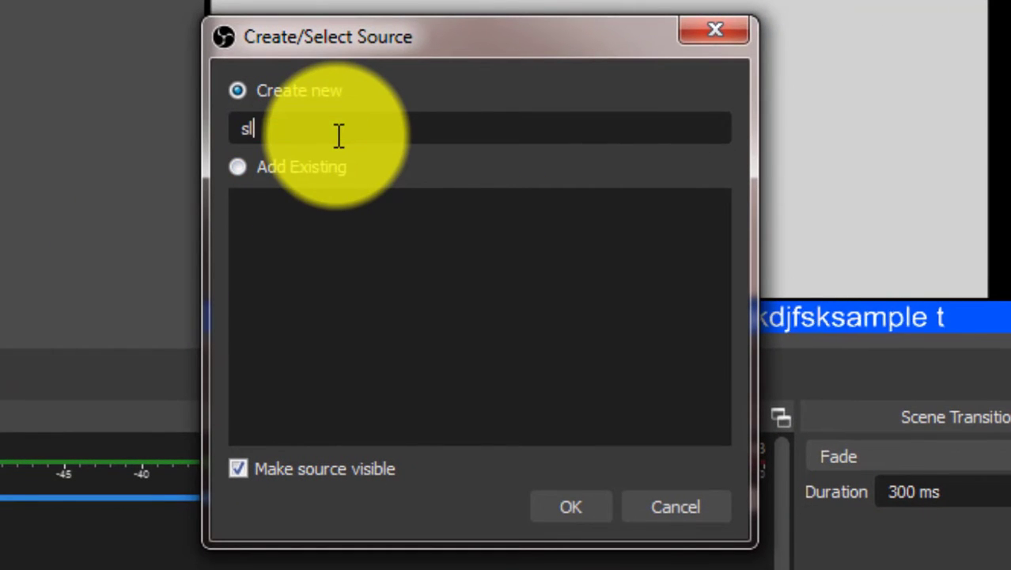
pyautogui.write('ideshow')
pyautogui.press('Return')
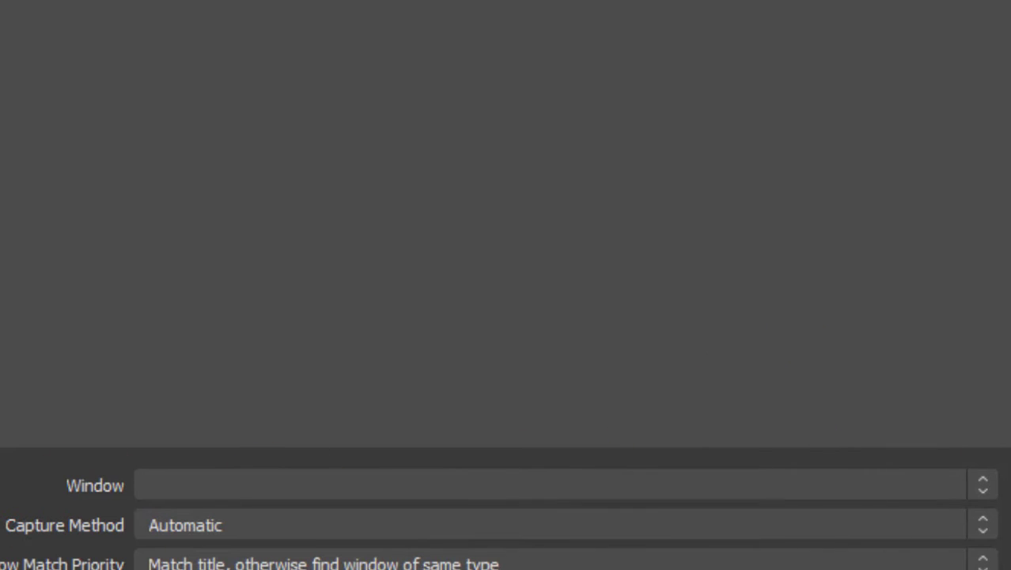
# Open Microsoft PowerPoint 2010, dismiss the Camtasia add-in welcome, and start the slide show of the Camtasia Getting Started Guide
pyautogui.click(49, 549)
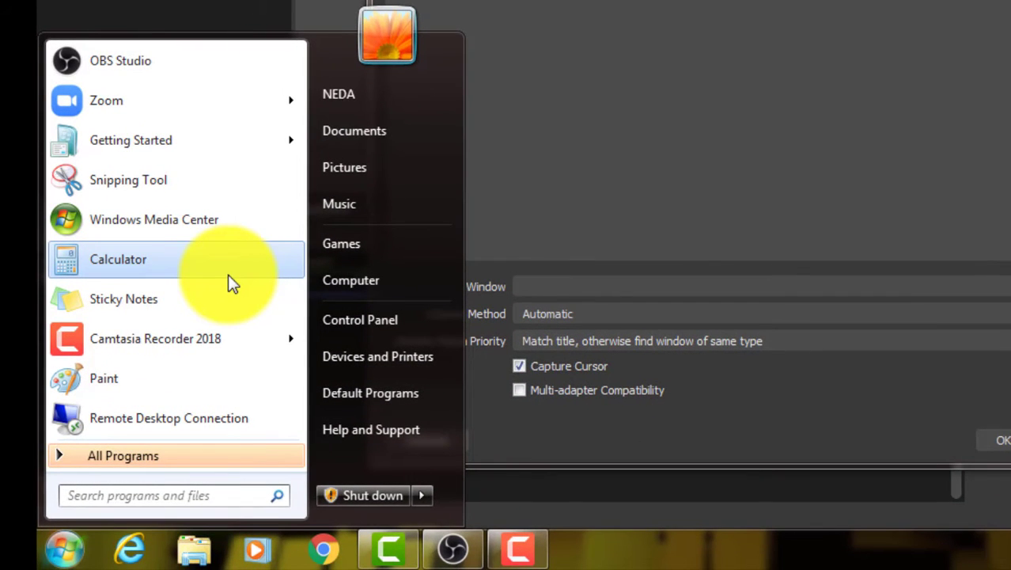
pyautogui.write('power')
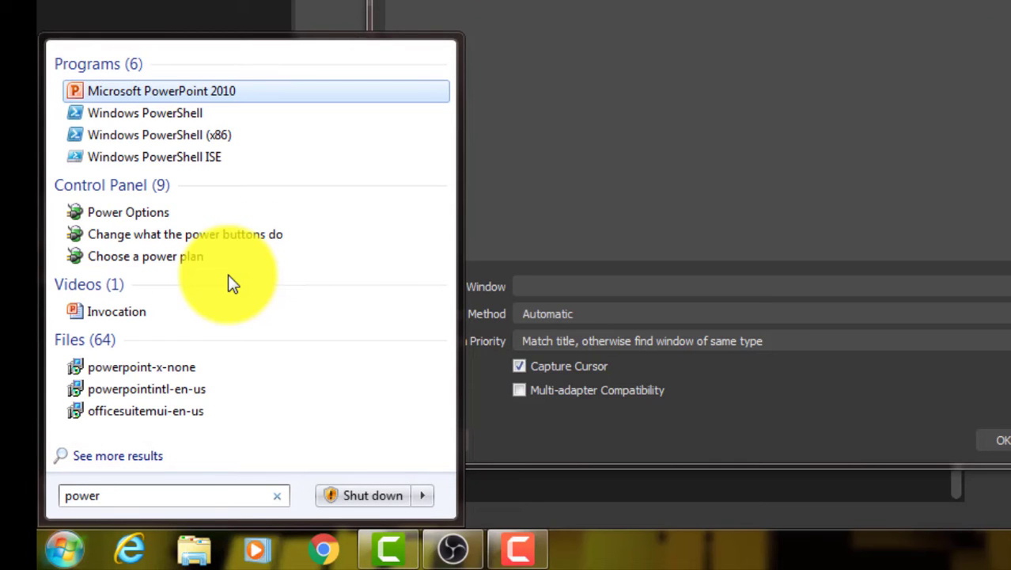
pyautogui.click(237, 92)
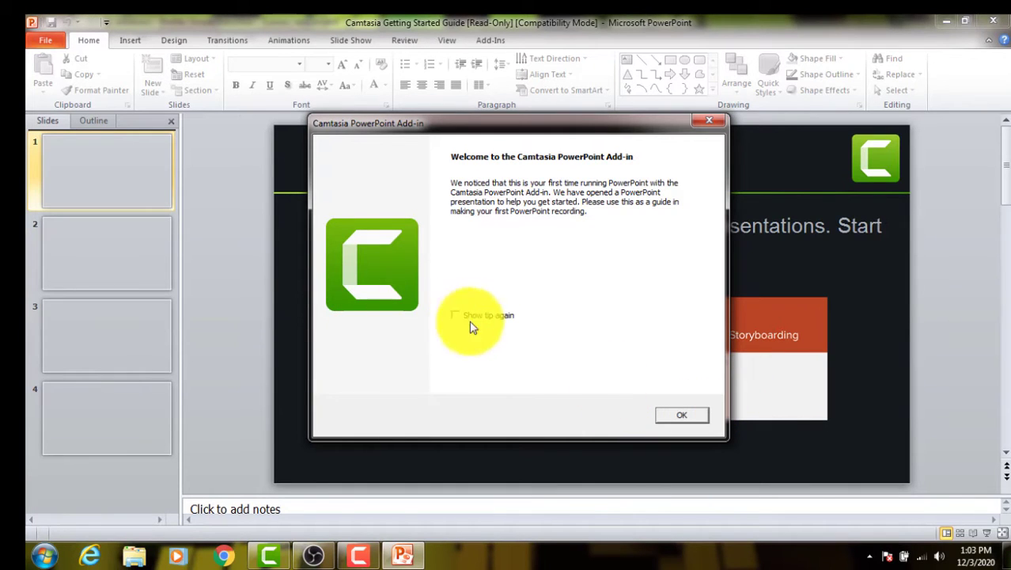
pyautogui.click(664, 414)
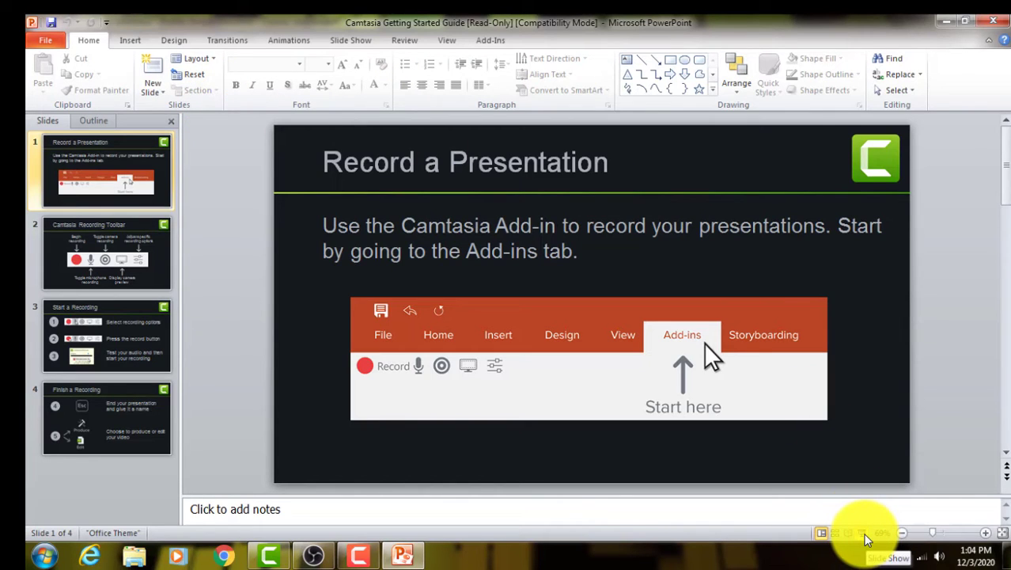
pyautogui.click(864, 536)
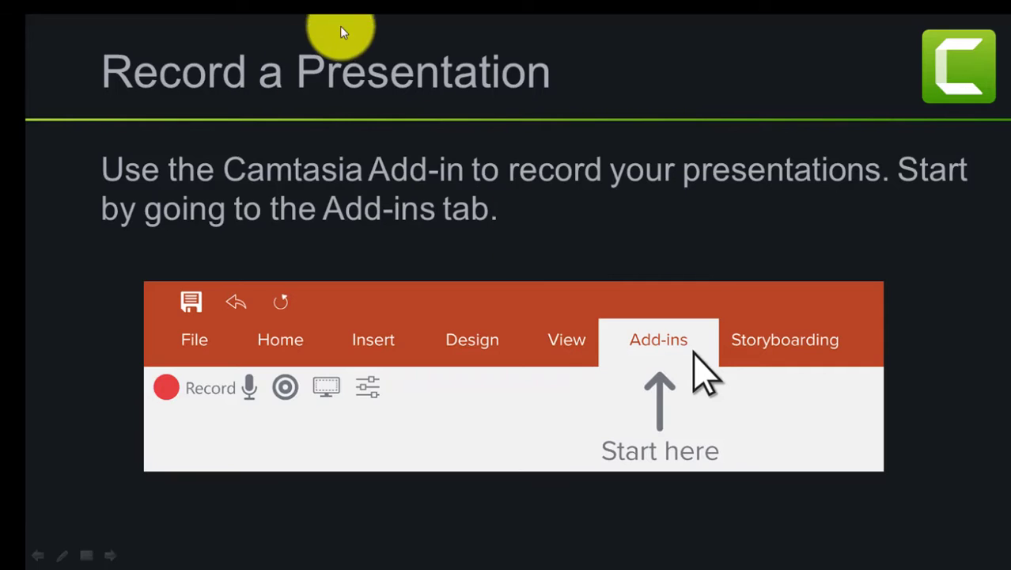
# Switch back to OBS Studio and cancel the slideshow source's properties
pyautogui.hotkey('alt', 'Tab')
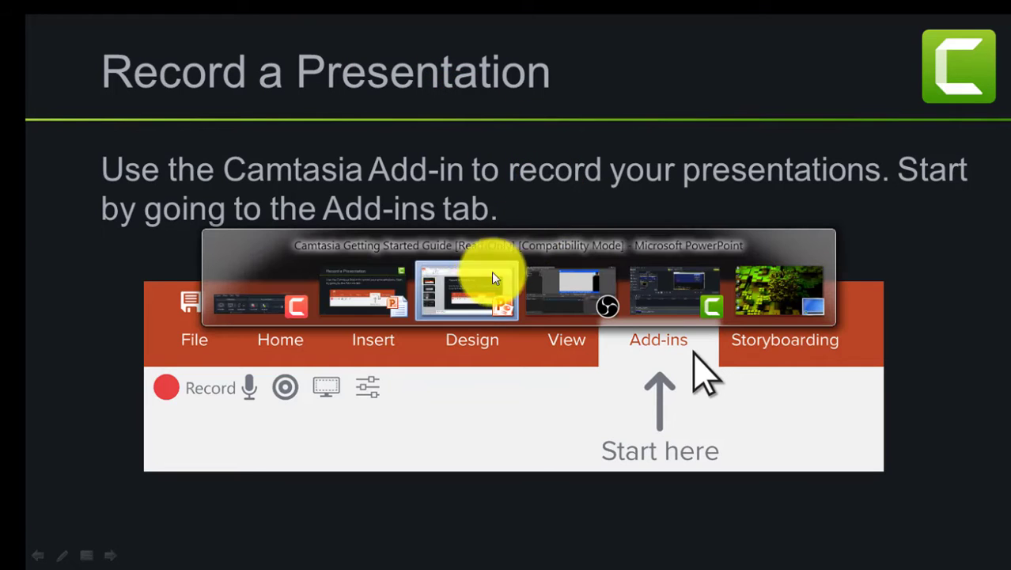
pyautogui.click(587, 290)
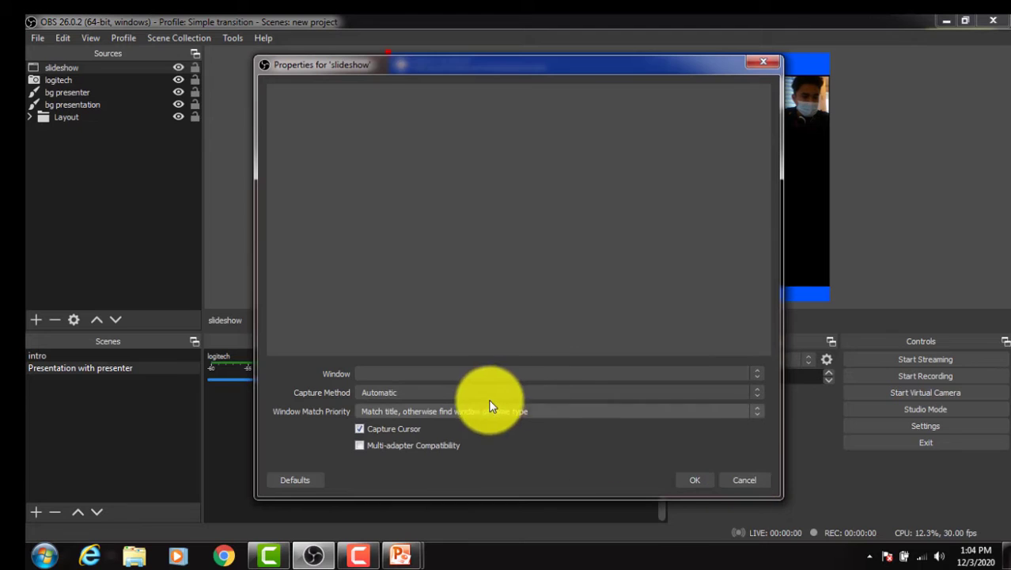
pyautogui.click(742, 479)
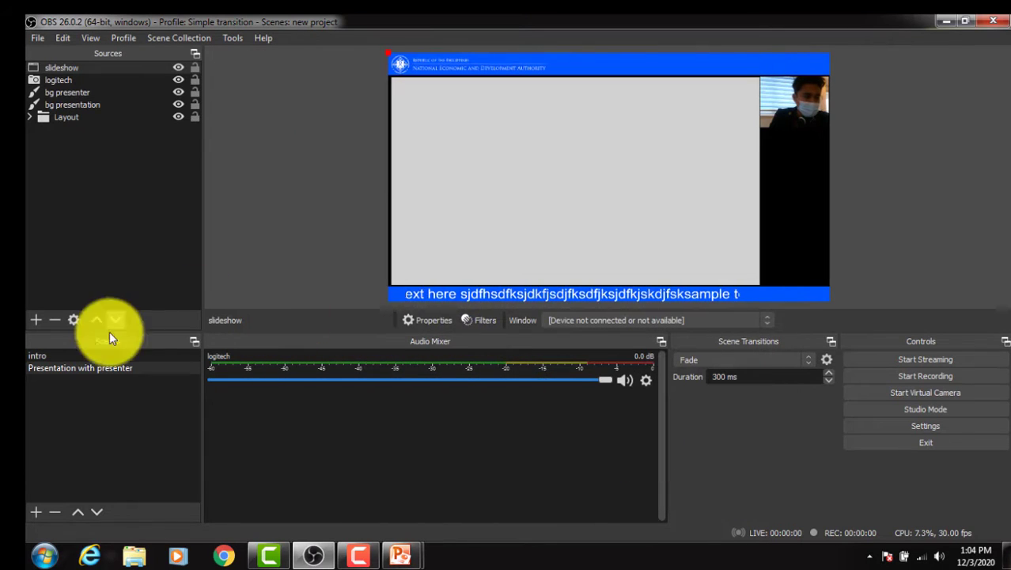
# Try adding the existing slideshow Window Capture source to the scene again
pyautogui.click(36, 318)
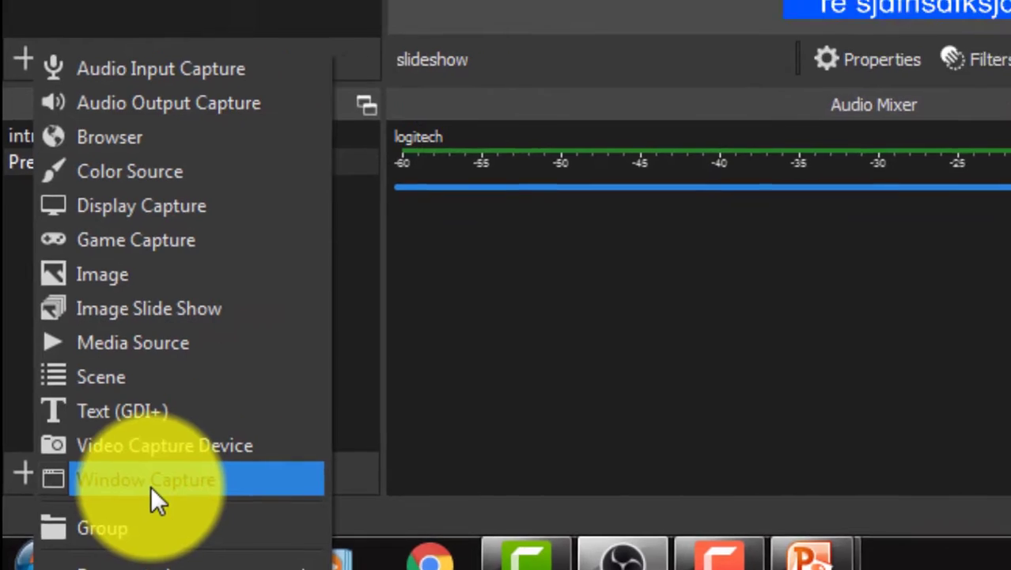
pyautogui.click(151, 480)
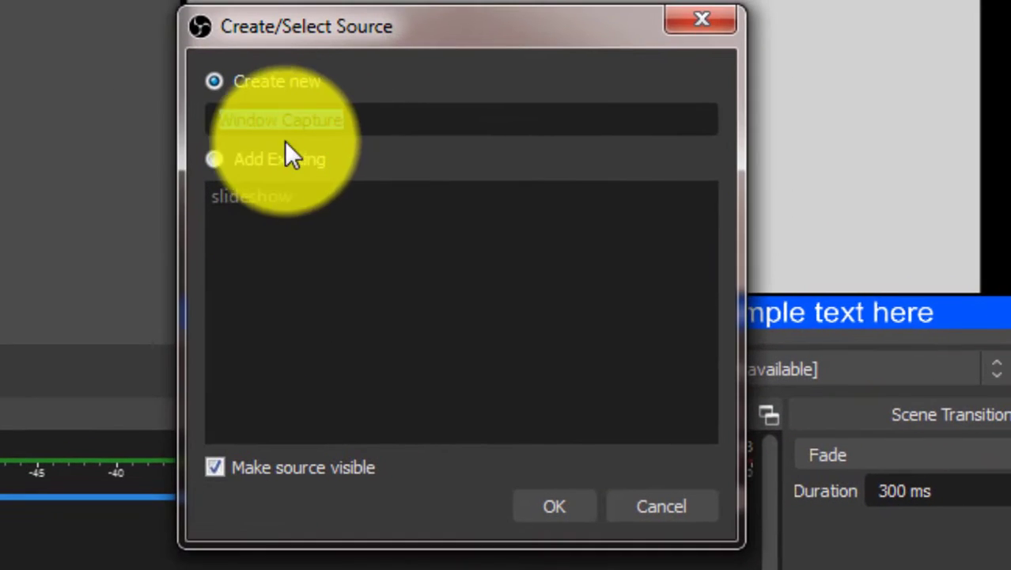
pyautogui.click(252, 196)
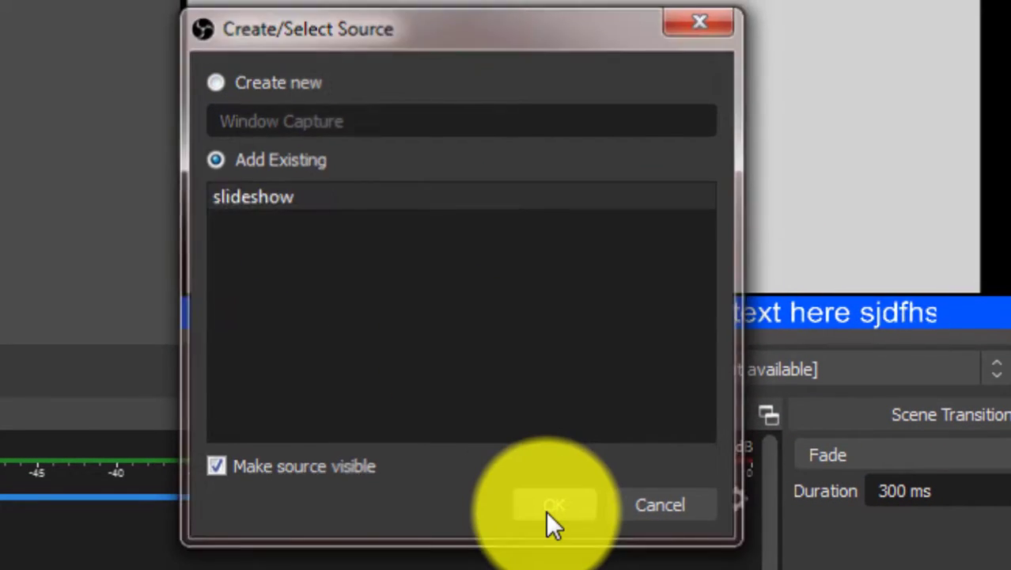
pyautogui.click(551, 505)
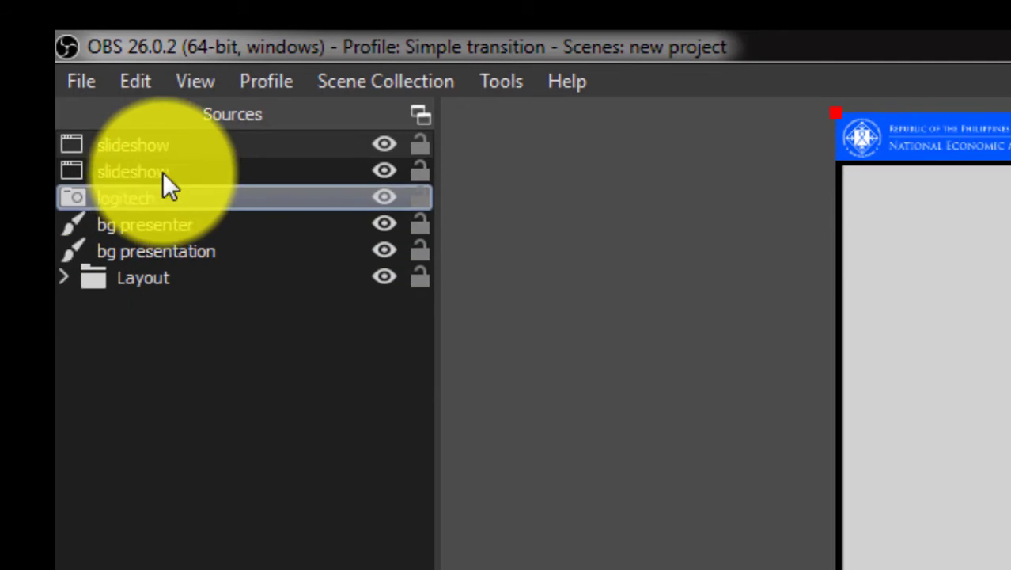
# Remove both slideshow sources from the Presentation with presenter scene
pyautogui.click(163, 172)
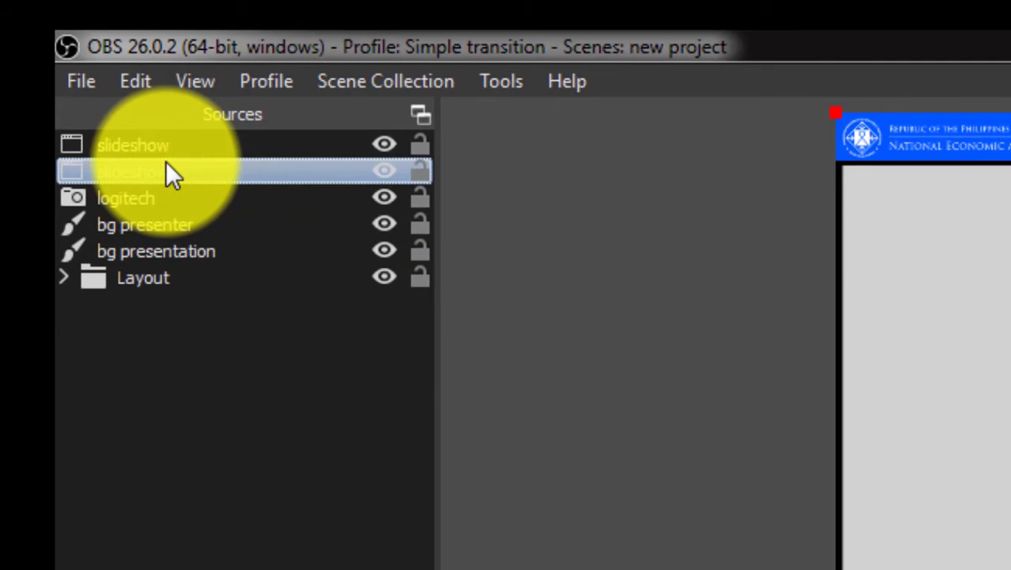
pyautogui.press('Delete')
pyautogui.press('Return')
pyautogui.click(189, 143)
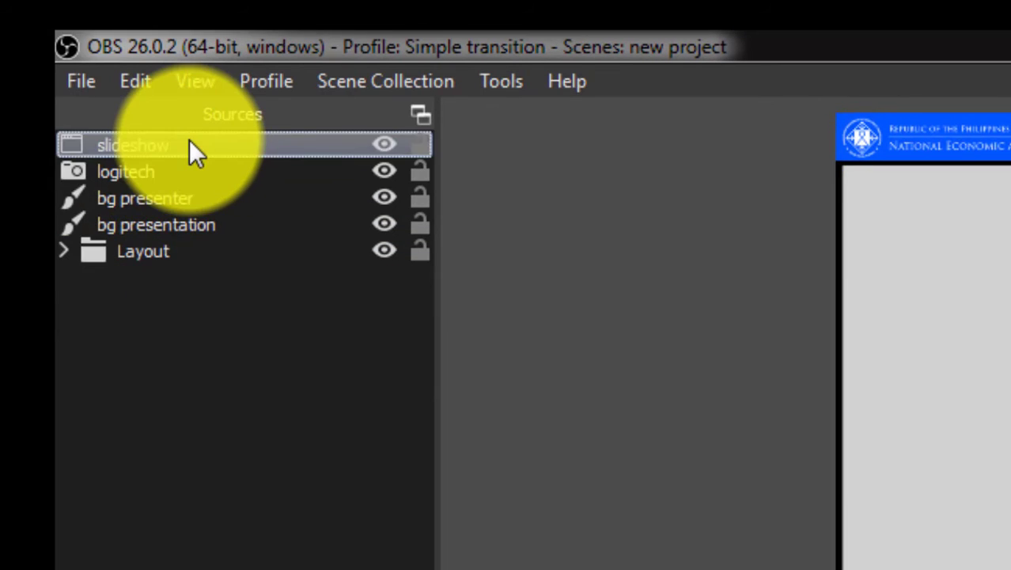
pyautogui.press('Delete')
pyautogui.press('Return')
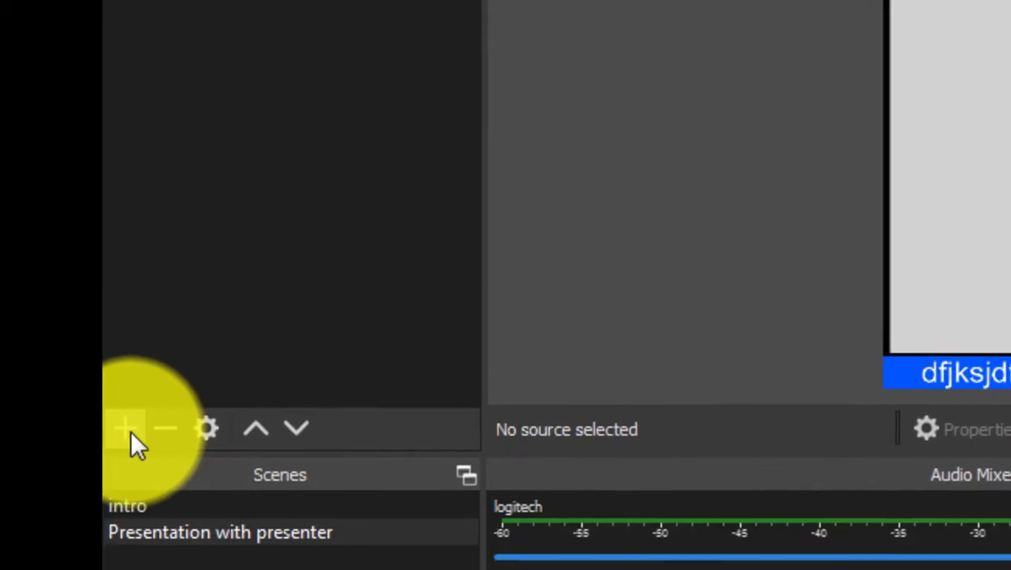
# Create a Window Capture source named "slideshow" that captures the PowerPoint Slide Show window, keeping the Automatic capture method
pyautogui.click(129, 428)
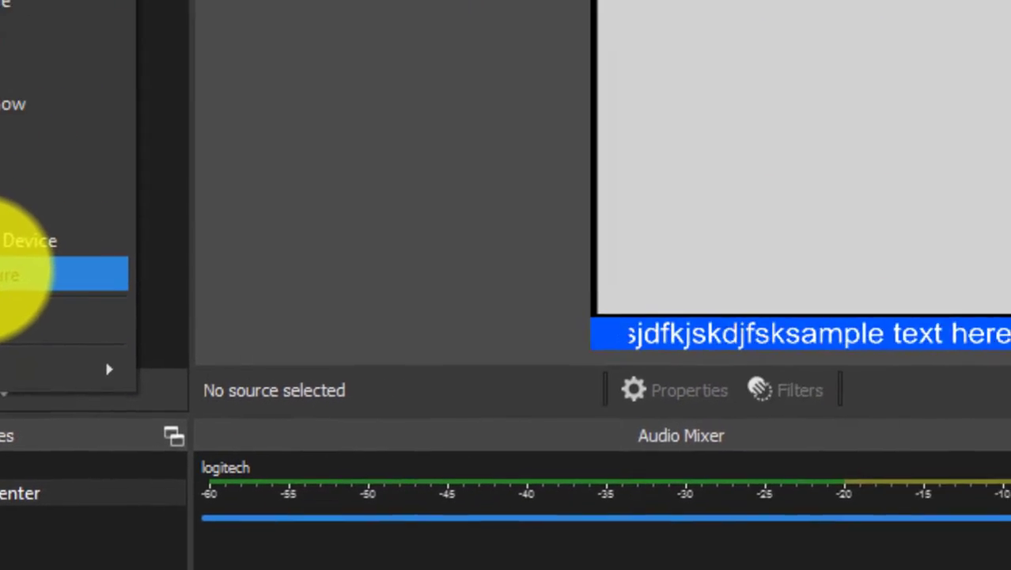
pyautogui.click(250, 271)
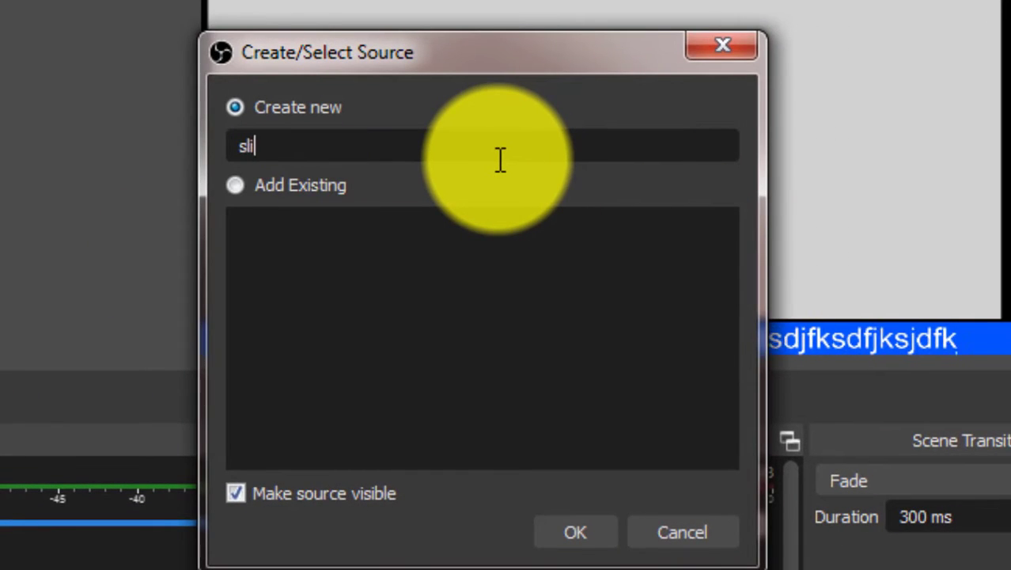
pyautogui.write('slideshow')
pyautogui.press('Return')
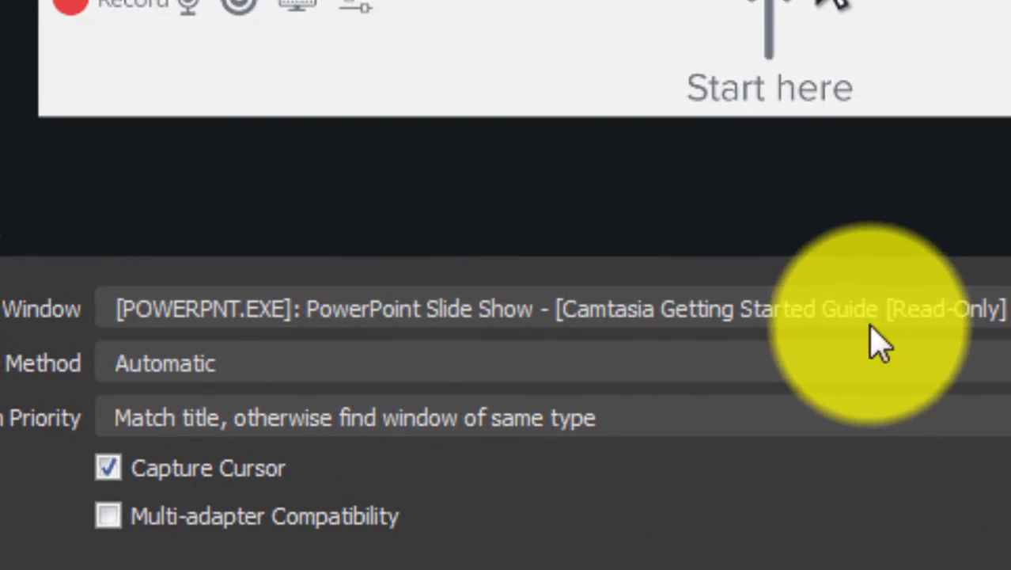
pyautogui.click(884, 310)
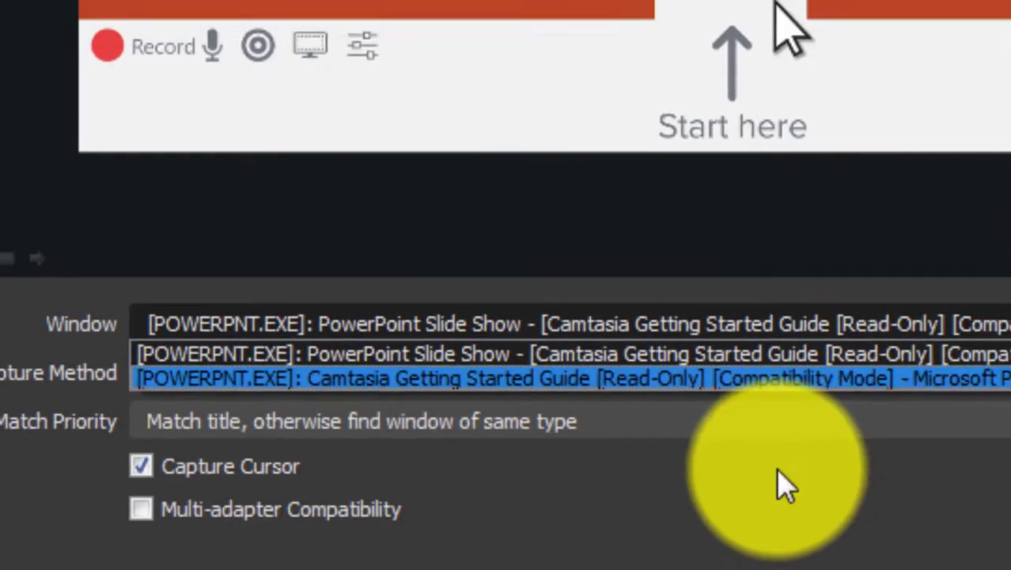
pyautogui.click(825, 492)
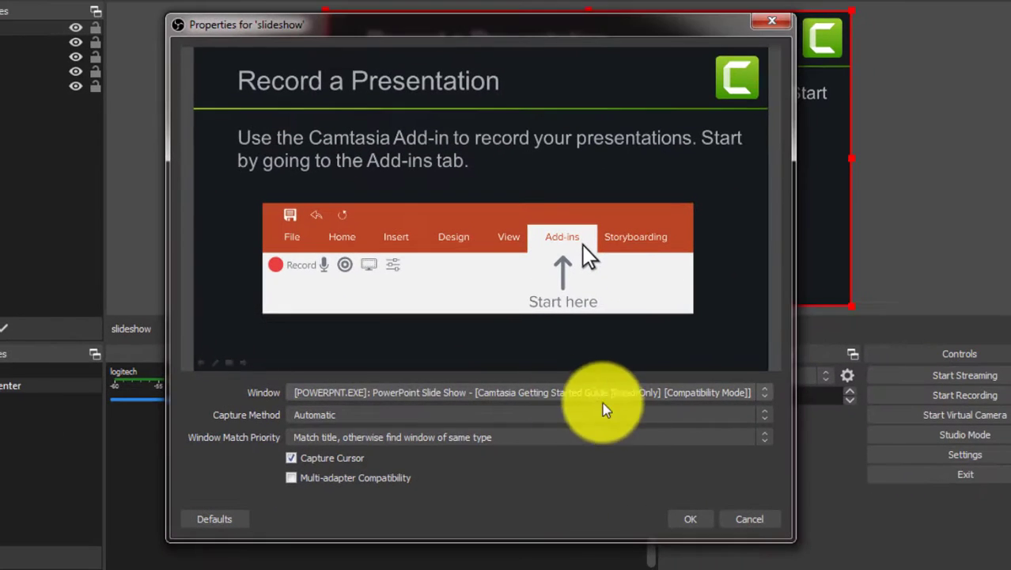
pyautogui.click(718, 526)
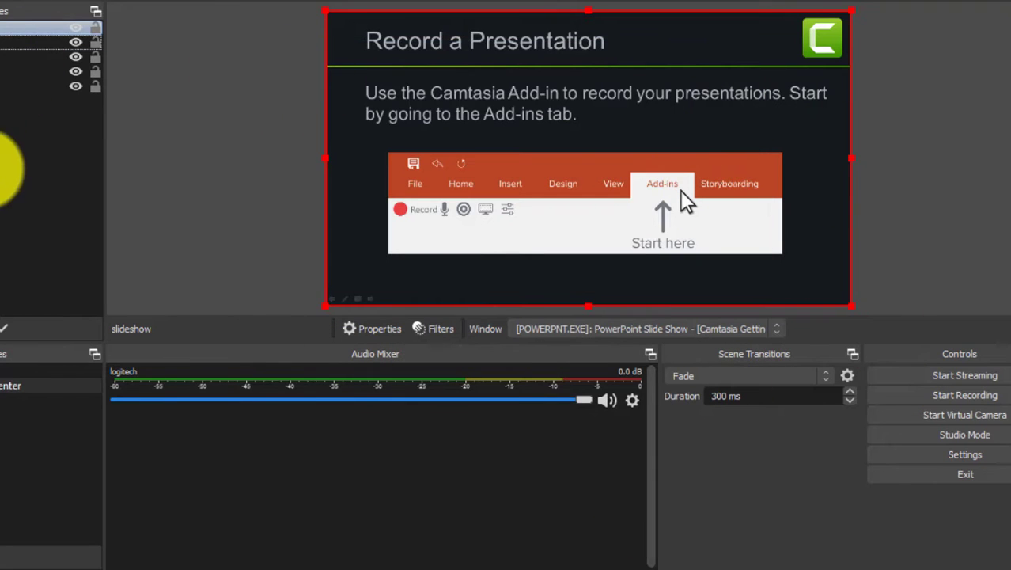
# Shrink the slideshow capture proportionally until it exactly covers the bg presentation panel beside the webcam image, and deselect it
pyautogui.click(11, 169)
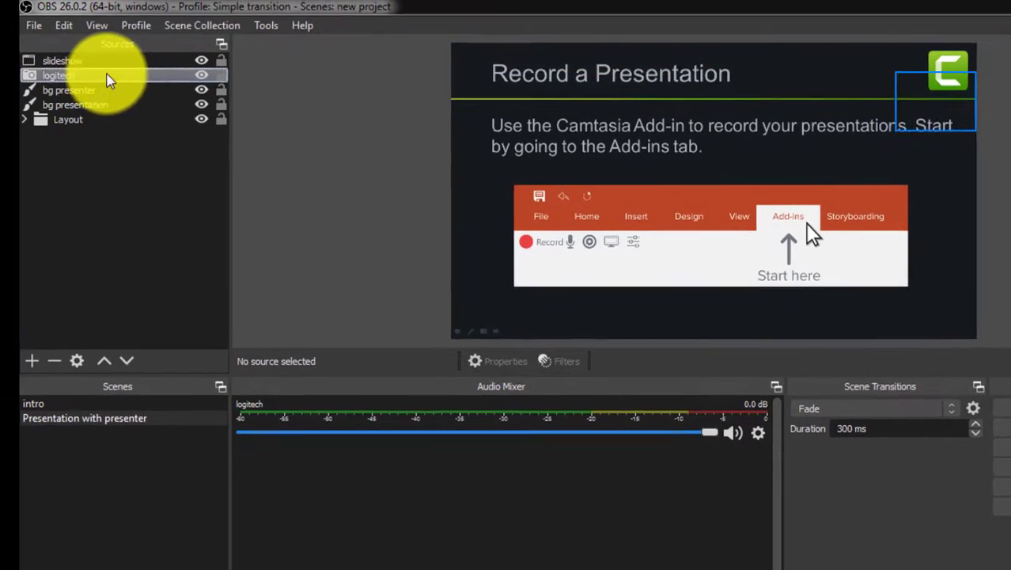
pyautogui.click(953, 68)
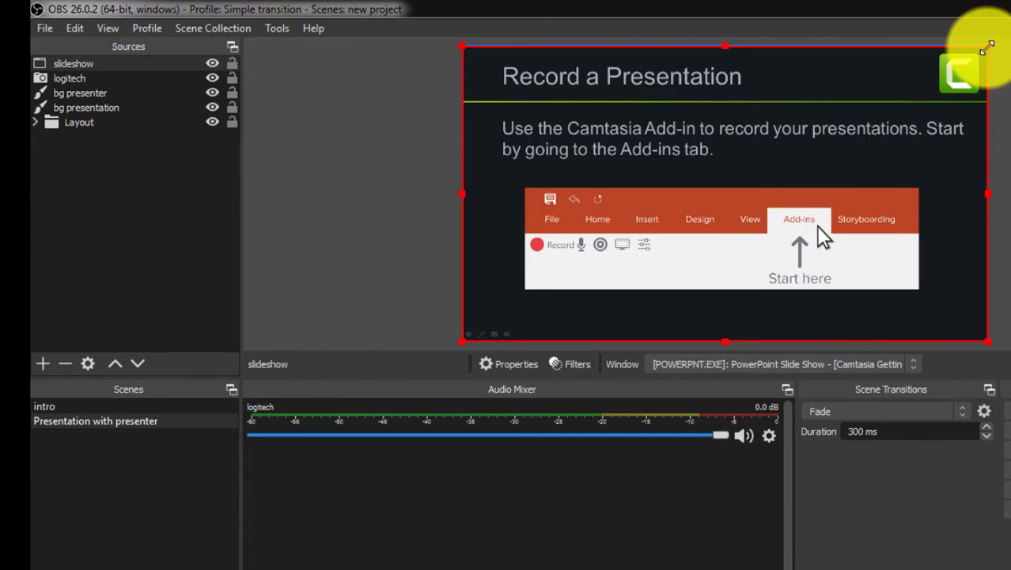
pyautogui.moveTo(988, 48); pyautogui.dragTo(795, 122)
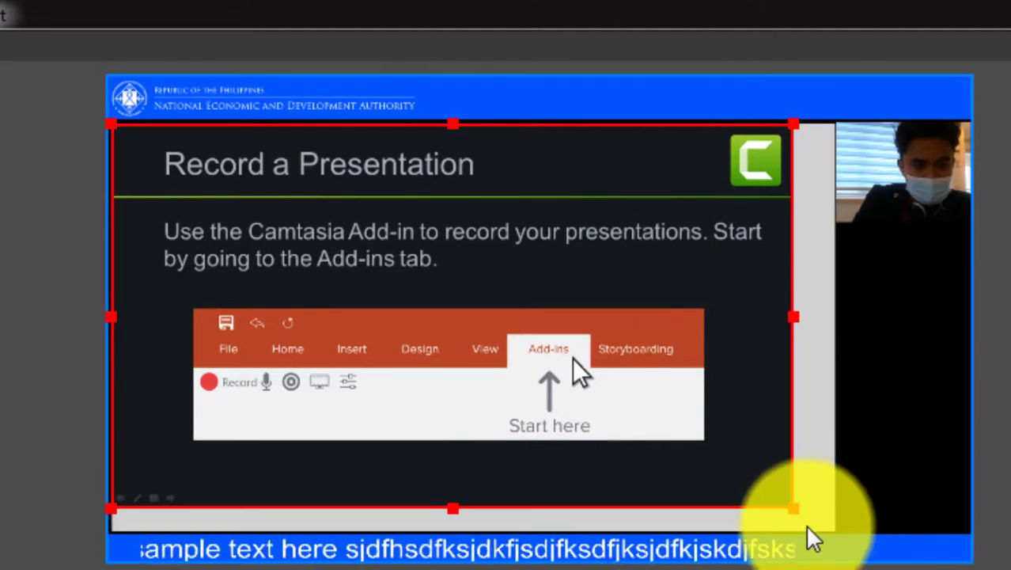
pyautogui.moveTo(792, 506); pyautogui.dragTo(827, 531)
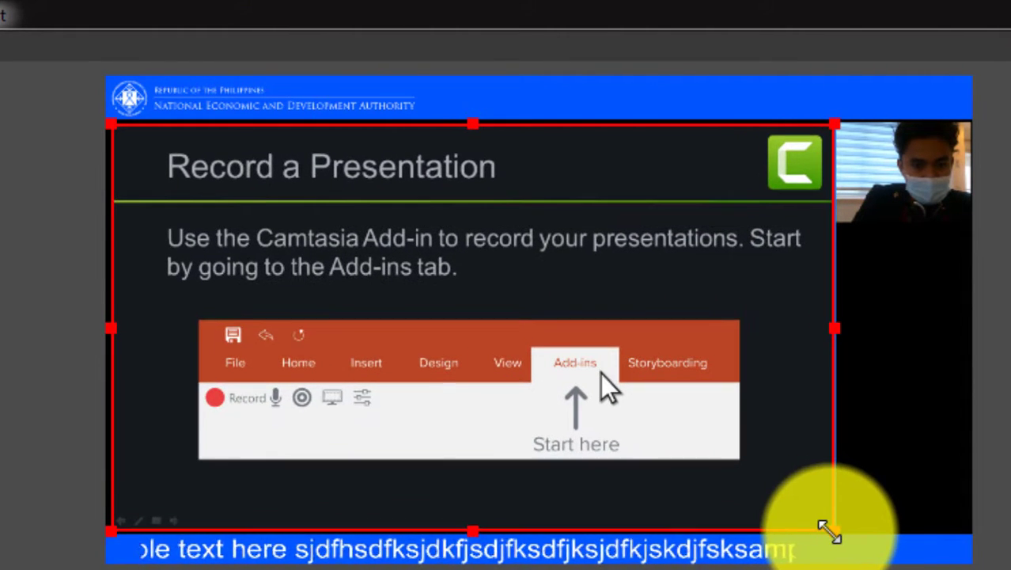
pyautogui.click(653, 356)
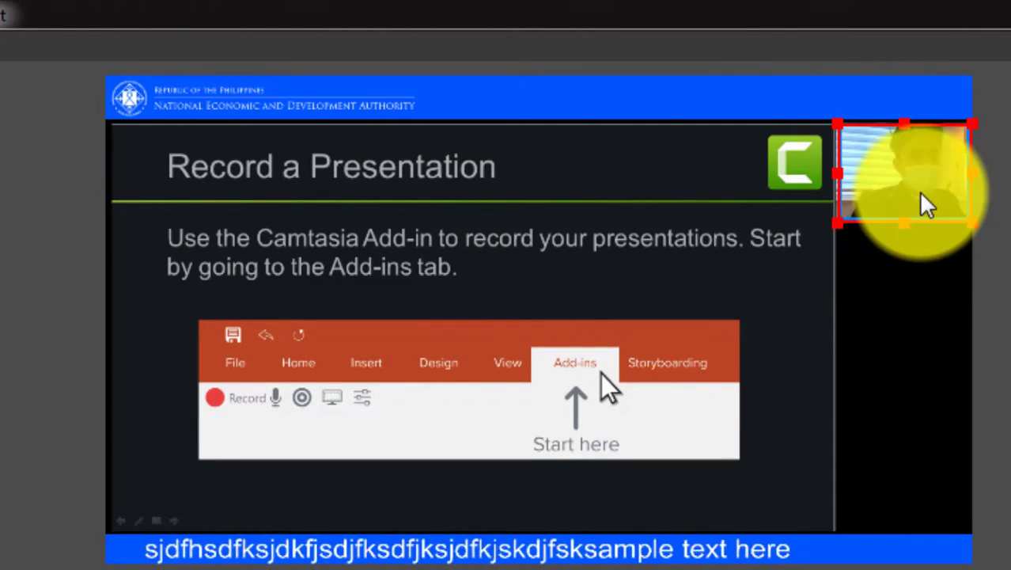
pyautogui.click(998, 216)
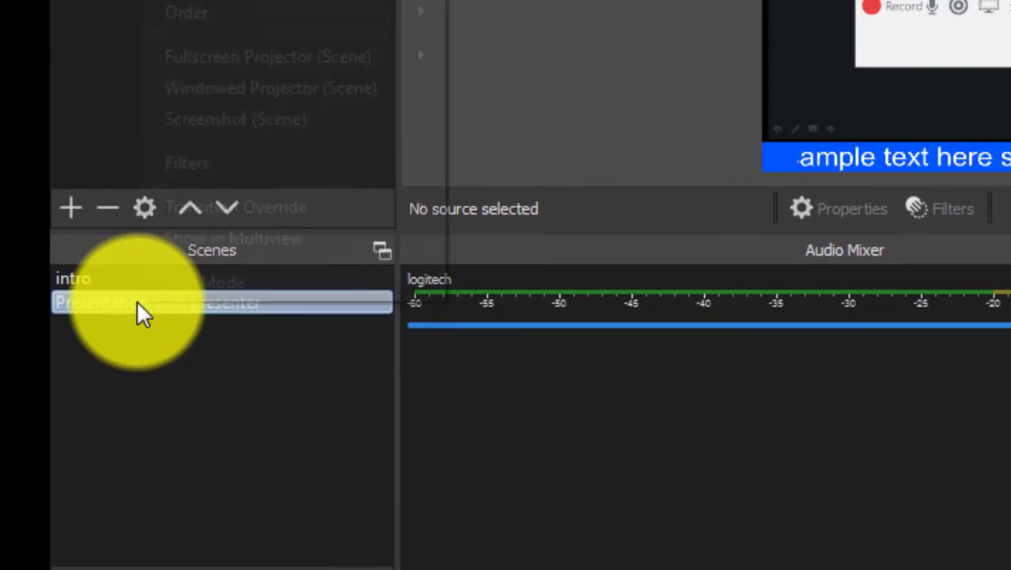
# Duplicate the Presentation with presenter scene as a new scene named "1 on 1"
pyautogui.rightClick(135, 305)
pyautogui.click(198, 0)
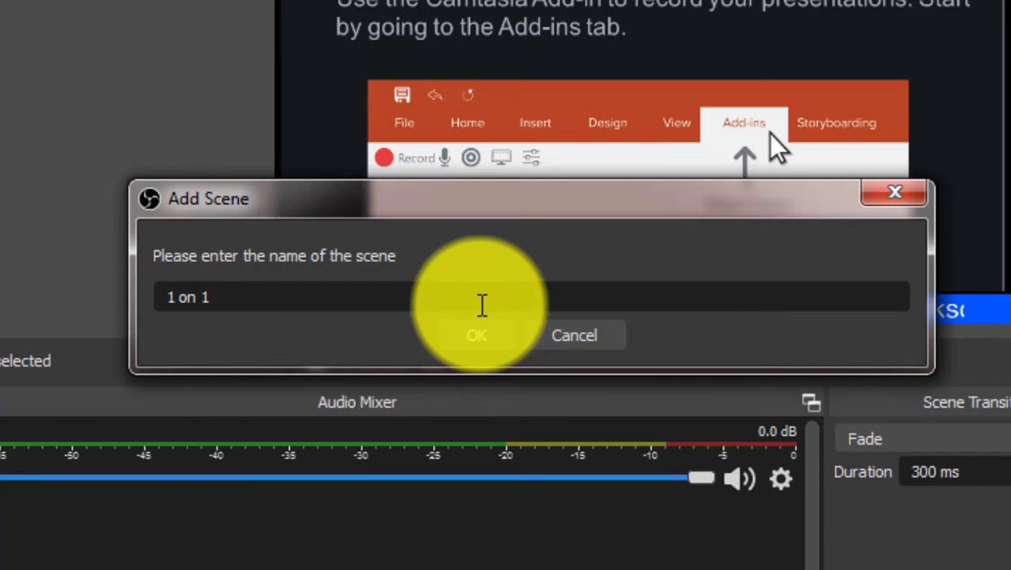
pyautogui.press('Return')
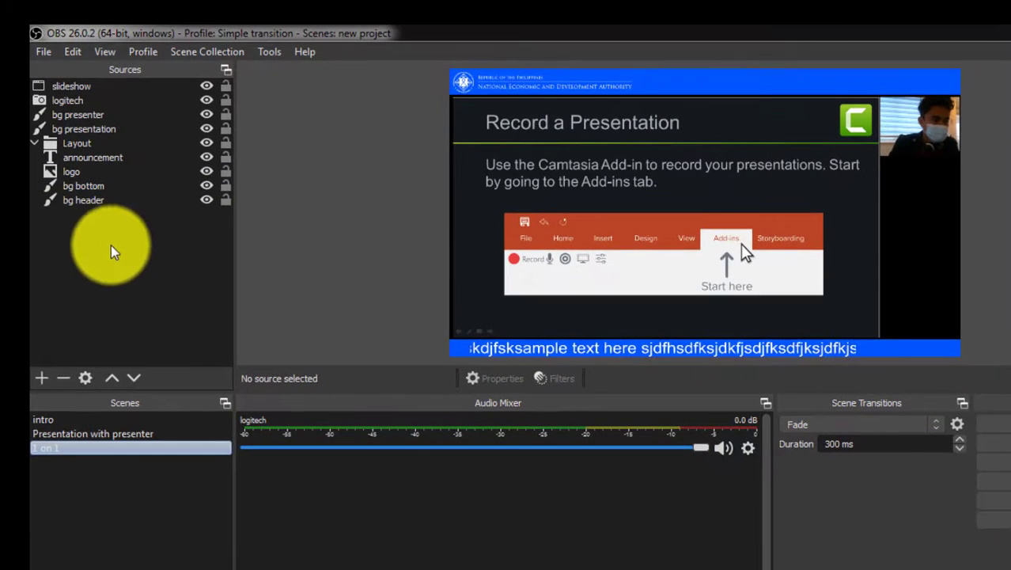
# Remove the slideshow source from the 1 on 1 scene
pyautogui.click(83, 85)
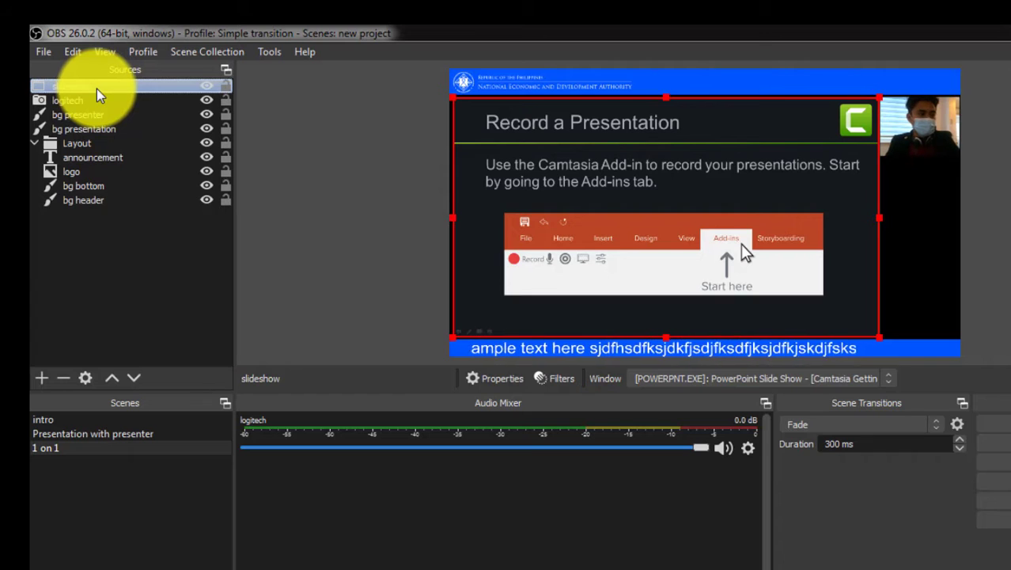
pyautogui.click(180, 283)
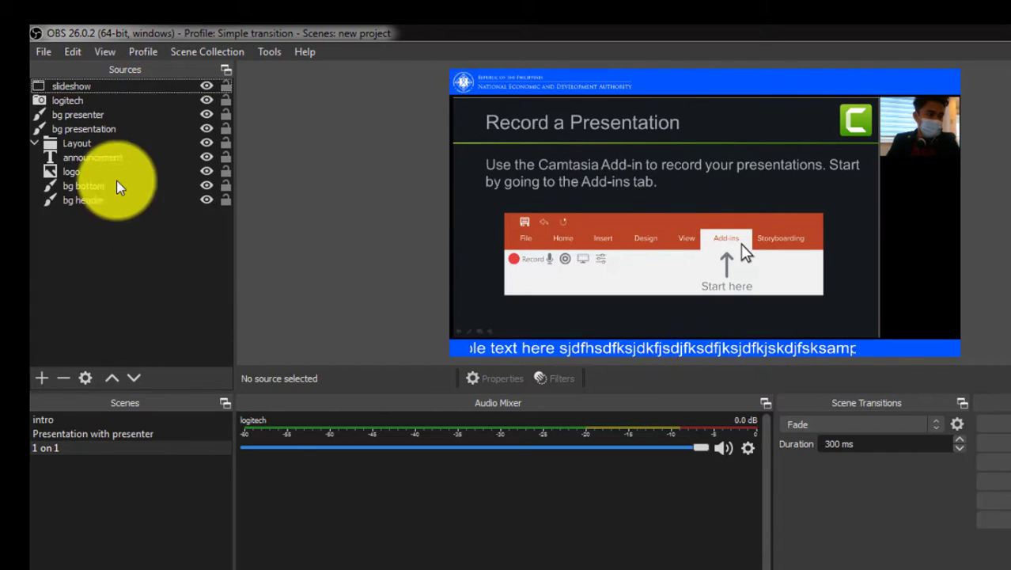
pyautogui.click(105, 87)
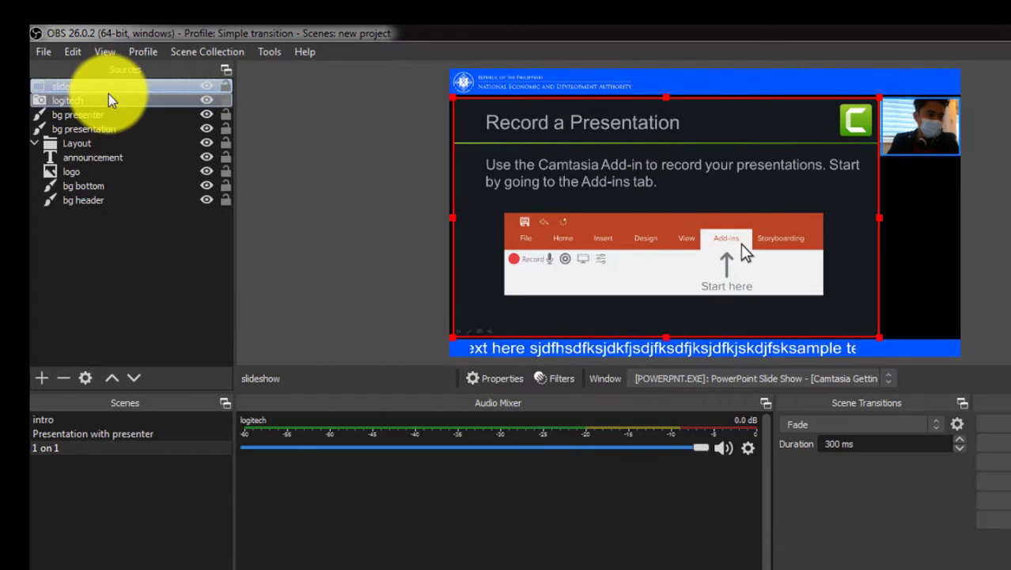
pyautogui.press('Delete')
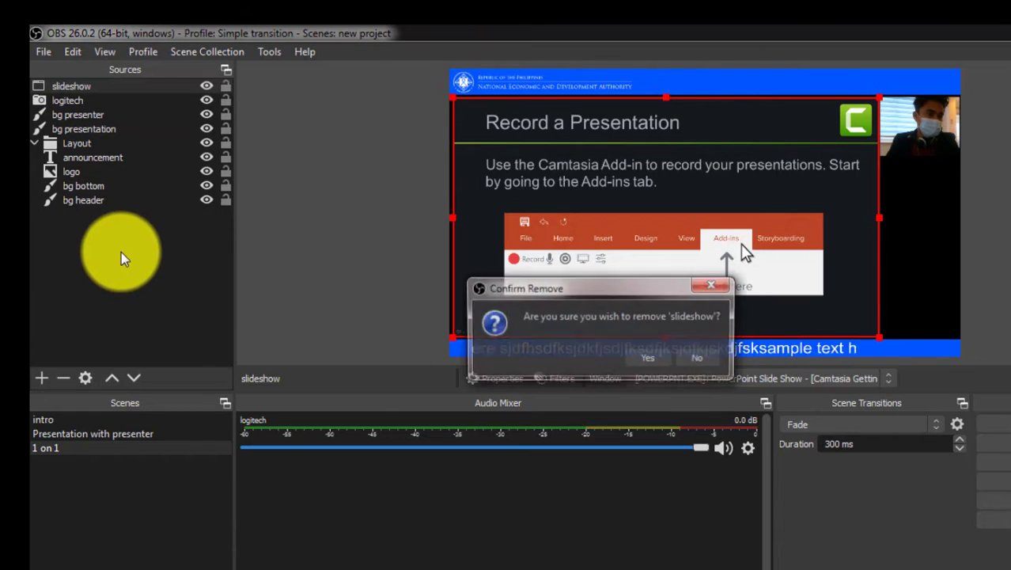
pyautogui.click(645, 362)
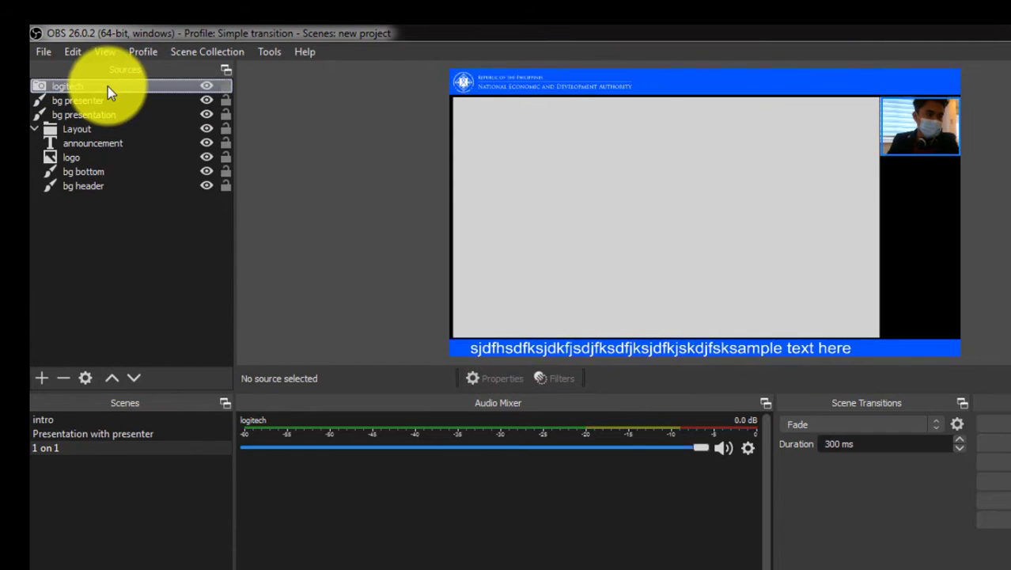
# Resize the bg presentation panel so it fills the left half of the canvas between the header and bottom bars
pyautogui.click(108, 86)
pyautogui.click(802, 179)
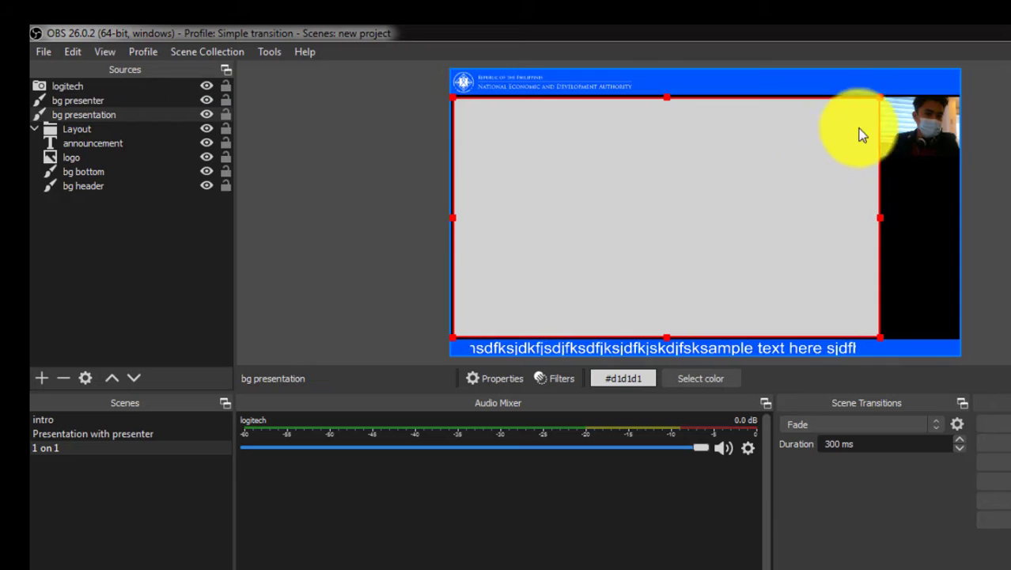
pyautogui.moveTo(881, 101); pyautogui.dragTo(542, 218)
pyautogui.moveTo(567, 272); pyautogui.dragTo(578, 149)
pyautogui.moveTo(667, 213); pyautogui.dragTo(656, 324)
pyautogui.moveTo(629, 216); pyautogui.dragTo(621, 222)
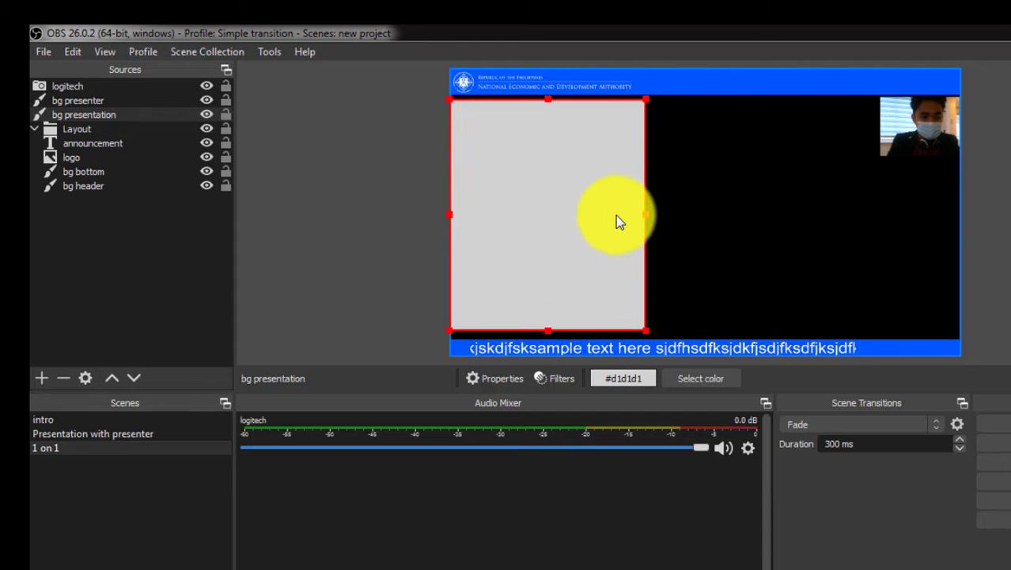
pyautogui.moveTo(650, 328); pyautogui.dragTo(700, 338)
# Move the logitech webcam onto the left panel and enlarge bg presenter to fill the right half, leaving a thin gap between panels
pyautogui.moveTo(890, 121); pyautogui.dragTo(530, 171)
pyautogui.moveTo(917, 125); pyautogui.dragTo(960, 337)
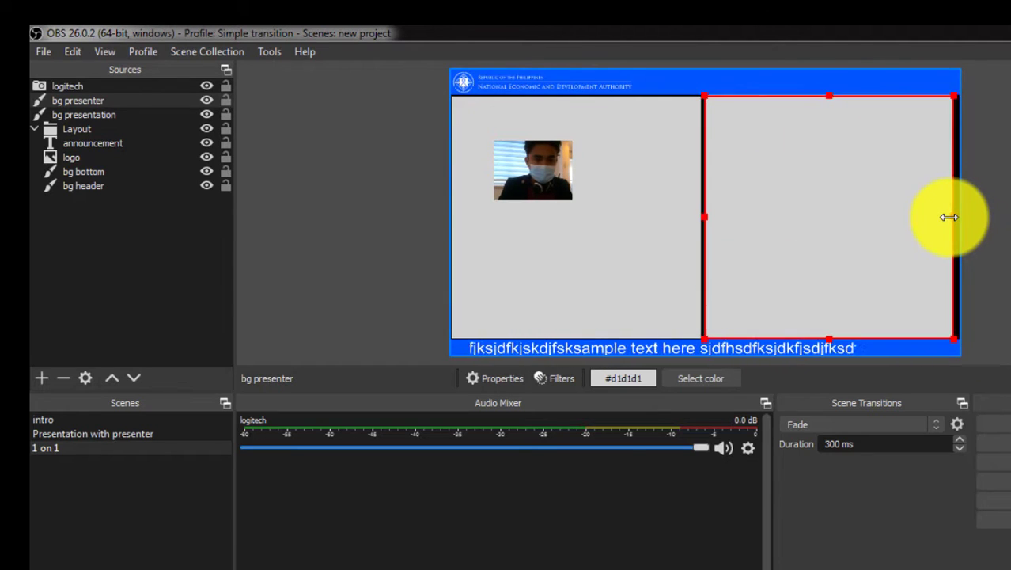
pyautogui.click(617, 190)
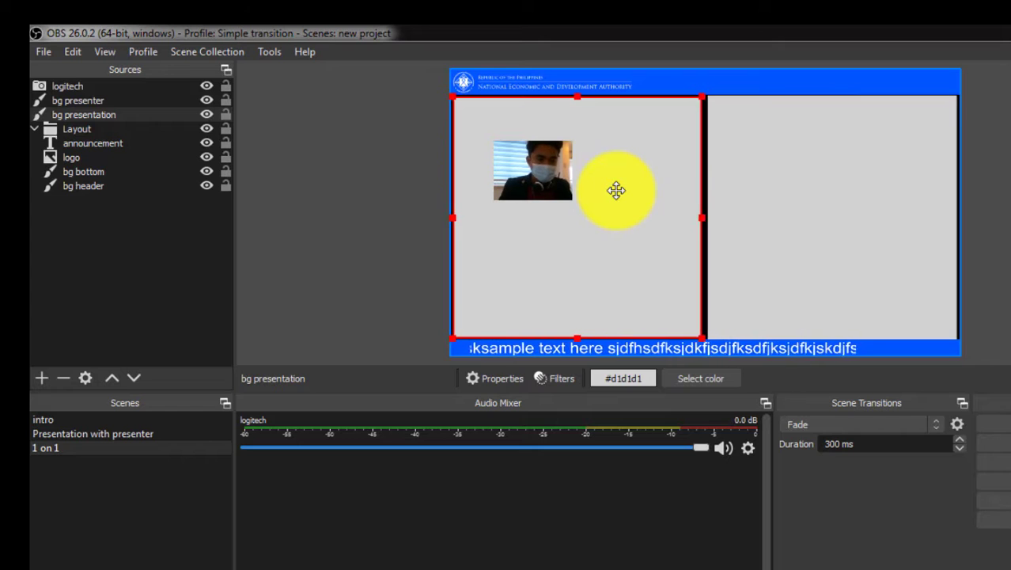
pyautogui.click(632, 233)
pyautogui.click(637, 233)
pyautogui.click(805, 116)
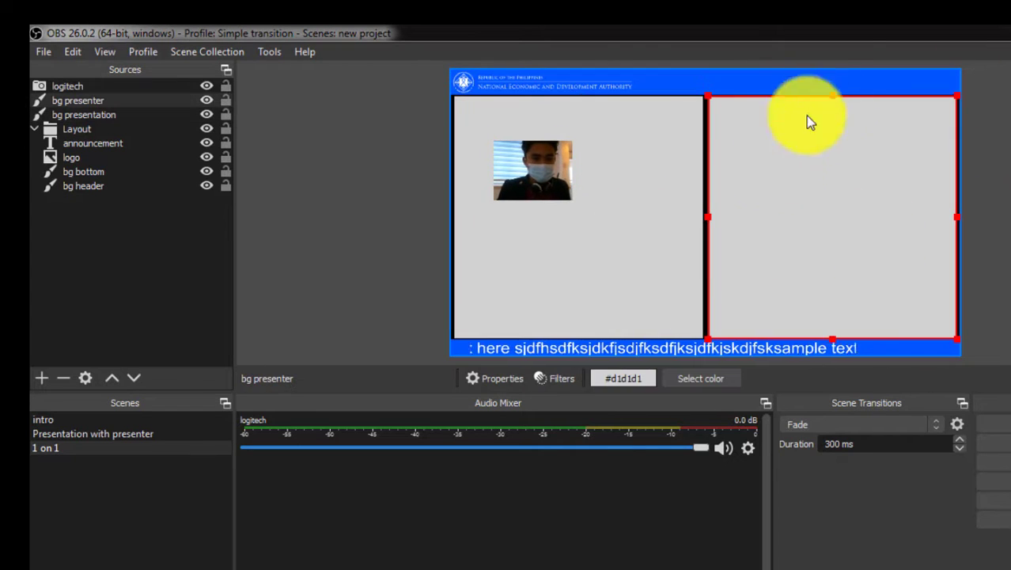
pyautogui.moveTo(975, 210); pyautogui.dragTo(951, 211)
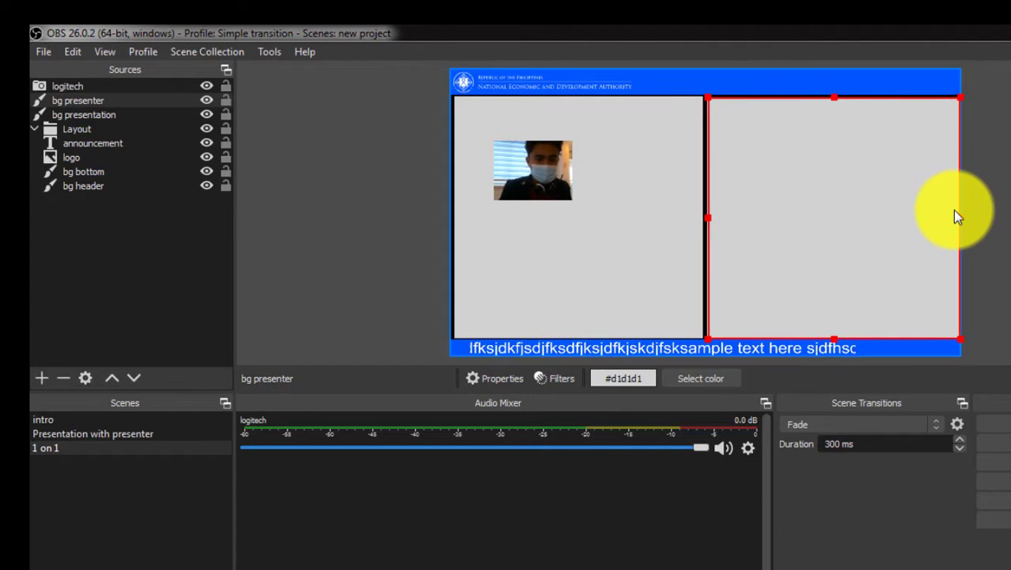
pyautogui.click(398, 215)
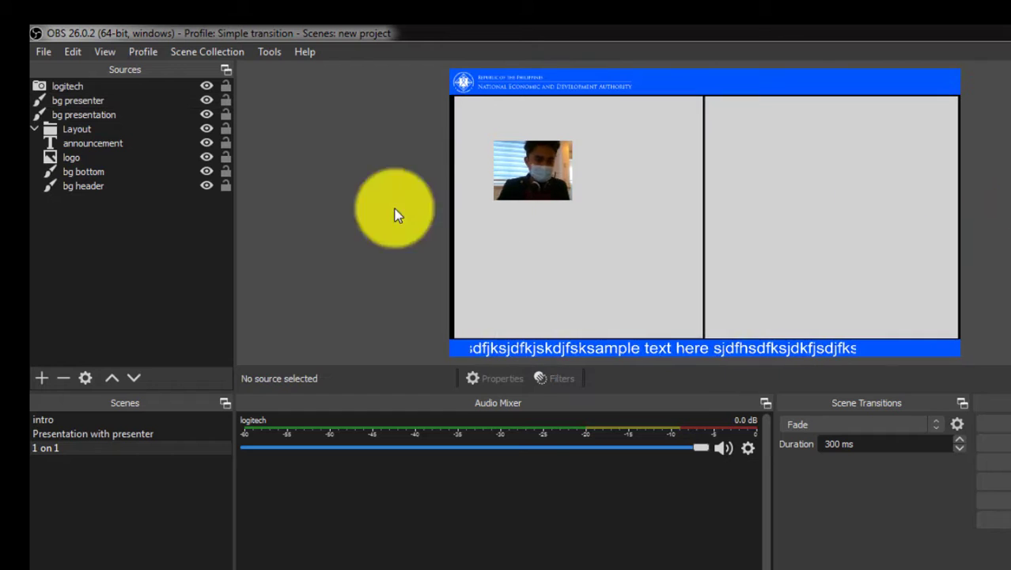
# Enlarge the logitech webcam proportionally to about the left panel's height and shift it left to center the person over the panel
pyautogui.moveTo(551, 168); pyautogui.dragTo(566, 201)
pyautogui.moveTo(450, 116); pyautogui.dragTo(458, 121)
pyautogui.moveTo(504, 165); pyautogui.dragTo(496, 167)
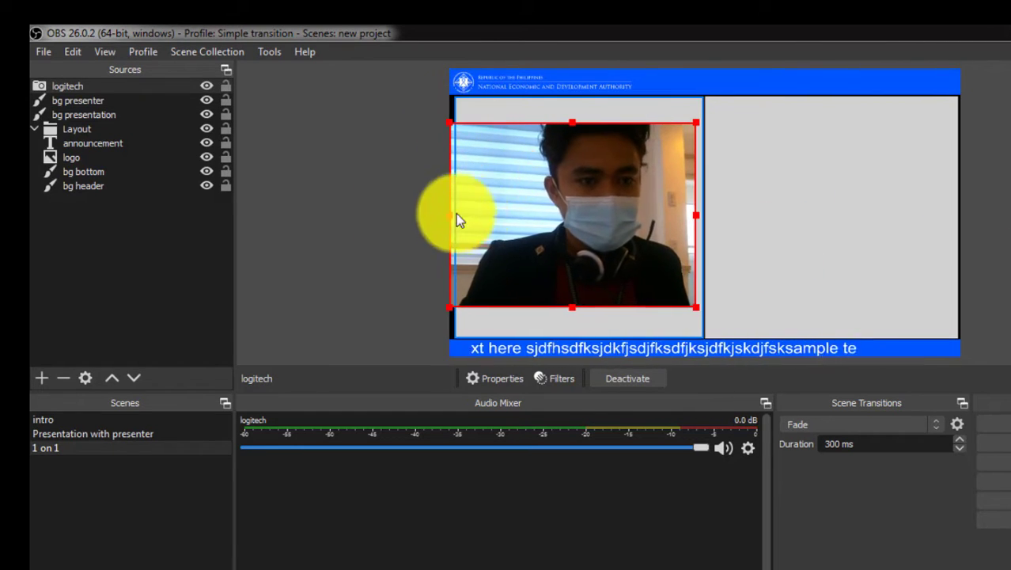
pyautogui.moveTo(457, 220); pyautogui.dragTo(498, 193)
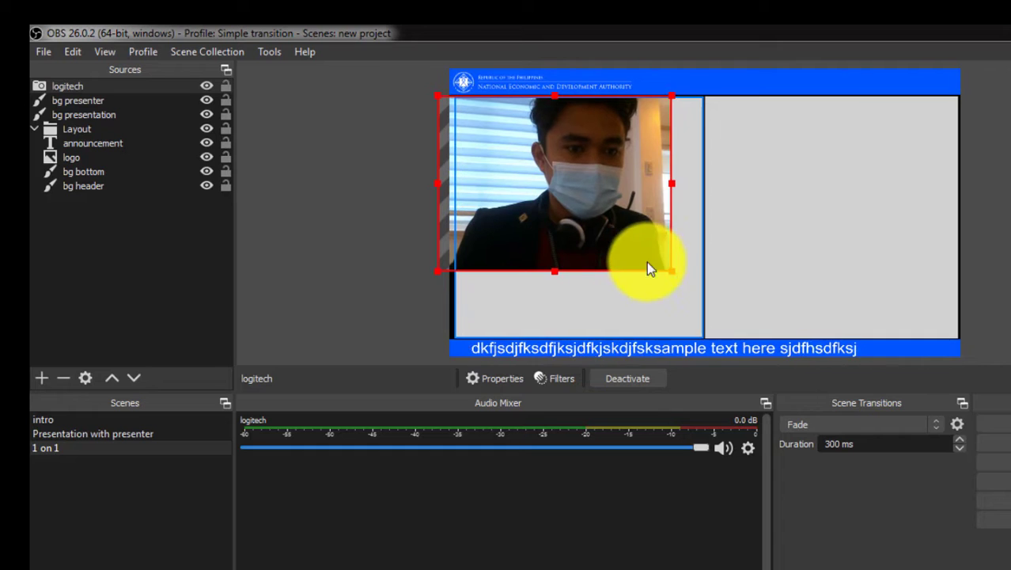
pyautogui.moveTo(672, 271); pyautogui.dragTo(686, 344)
pyautogui.moveTo(630, 276); pyautogui.dragTo(600, 274)
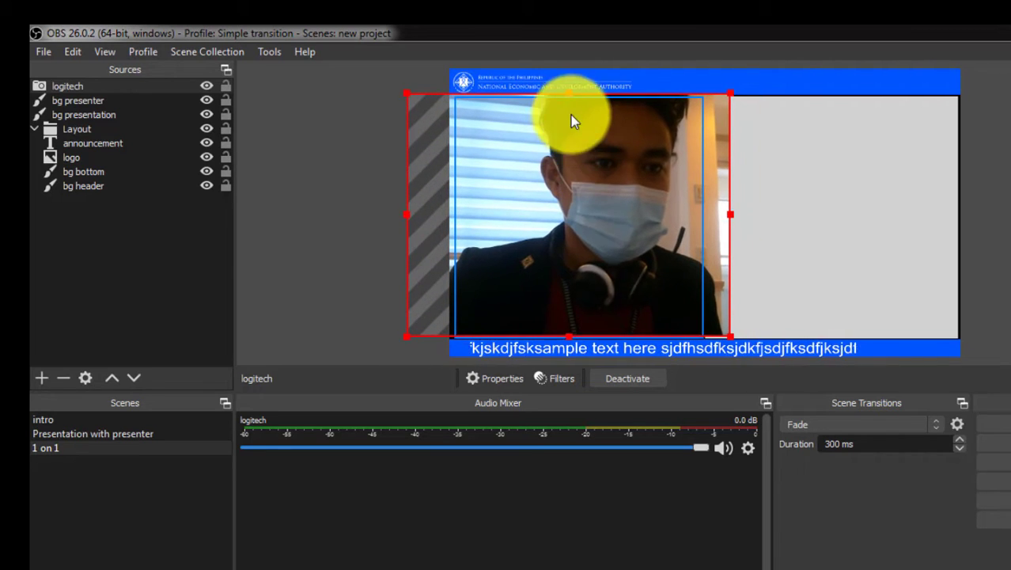
pyautogui.click(574, 156)
pyautogui.click(569, 160)
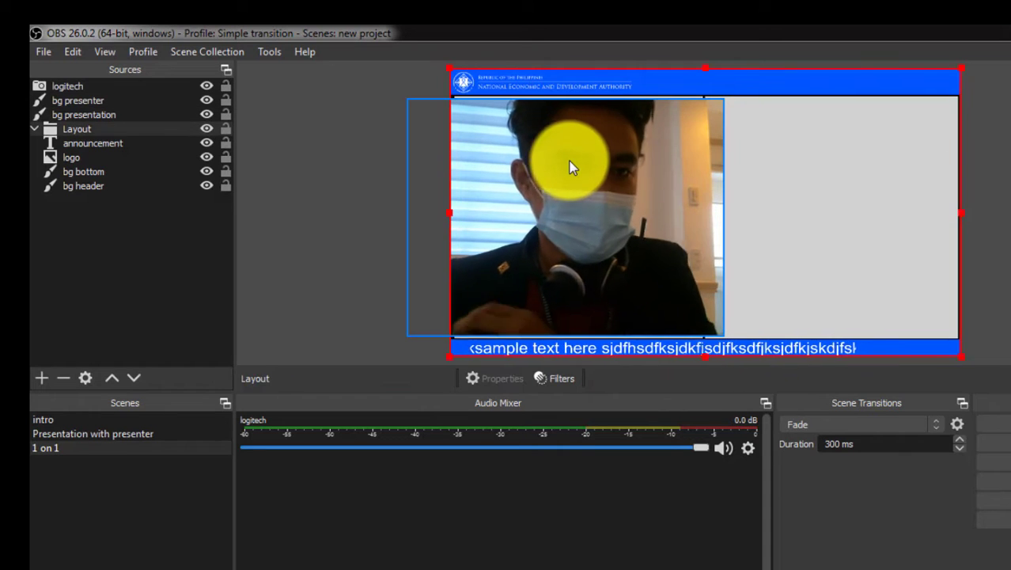
pyautogui.click(439, 163)
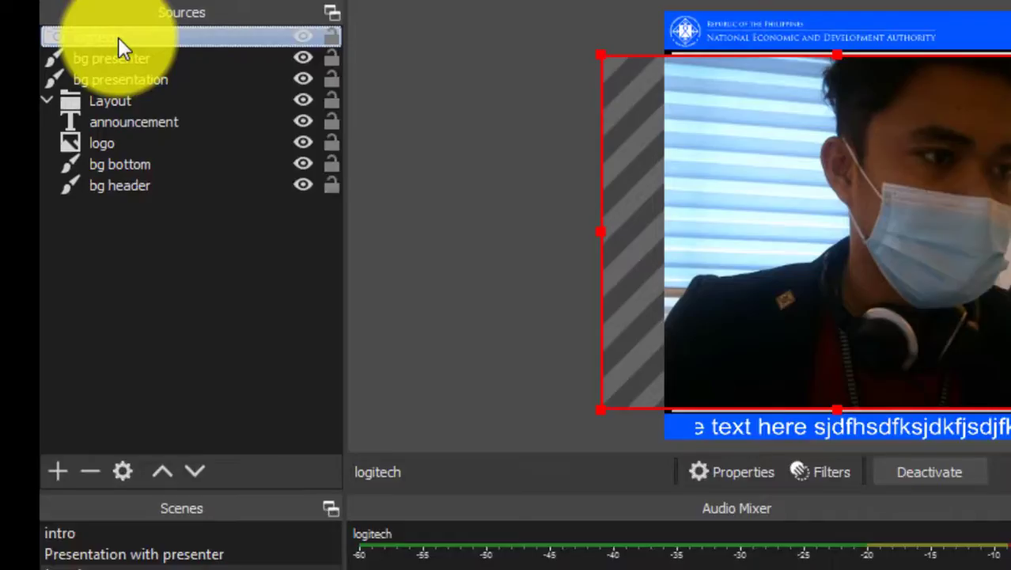
# Crop 100 pixels from the left side of the logitech webcam through its transform settings
pyautogui.rightClick(79, 89)
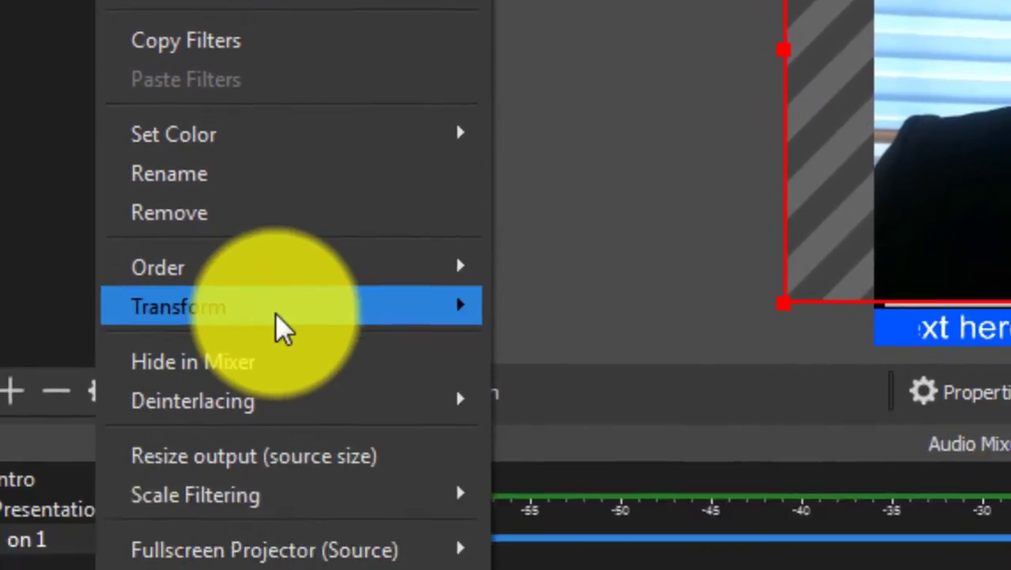
pyautogui.moveTo(282, 327)
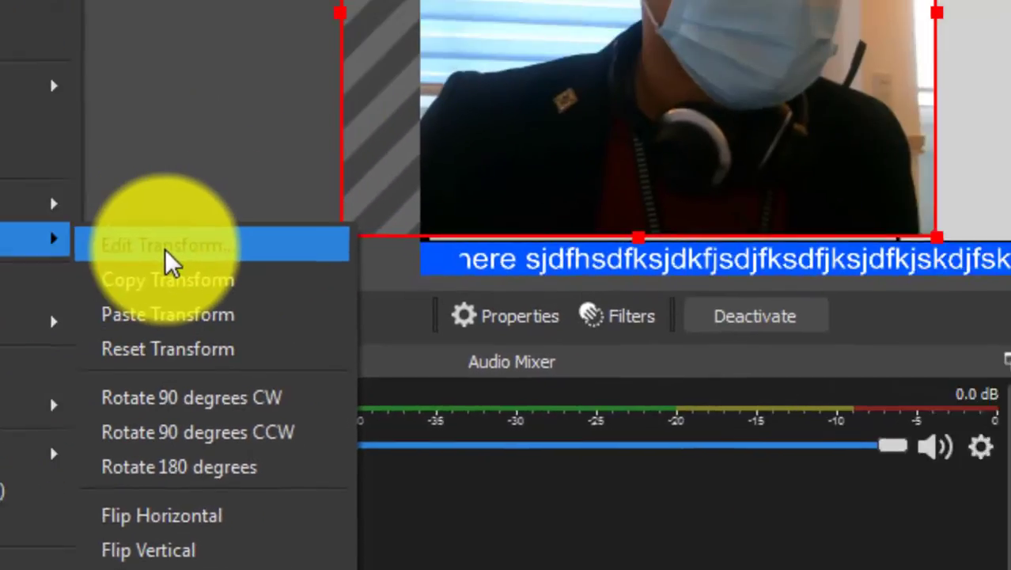
pyautogui.click(580, 310)
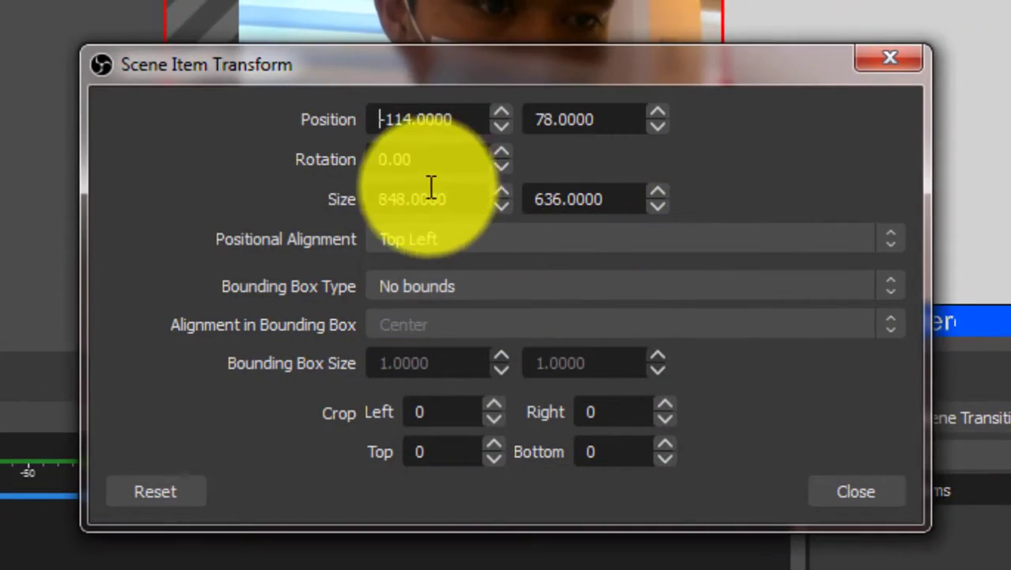
pyautogui.doubleClick(435, 412)
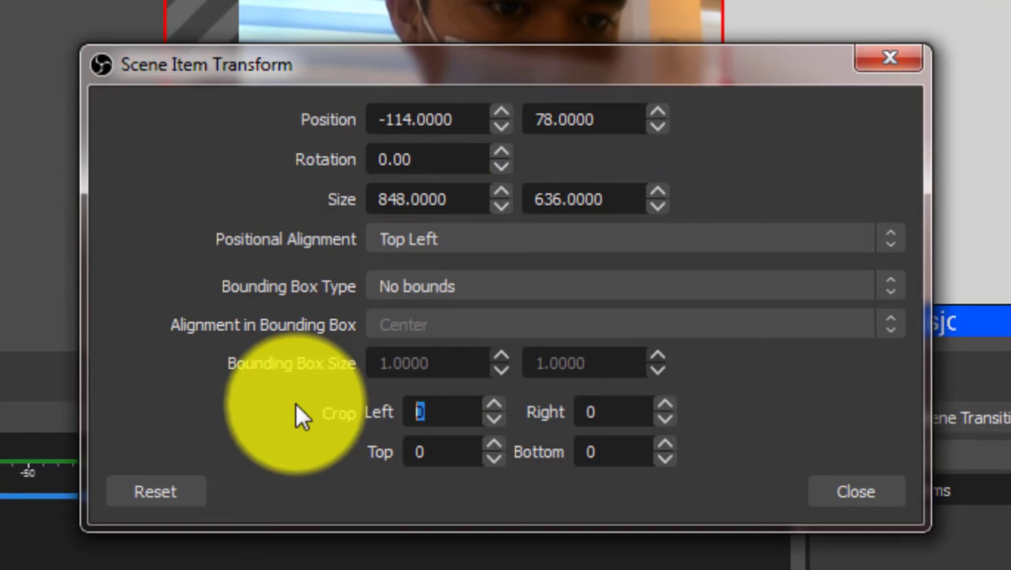
pyautogui.write('100')
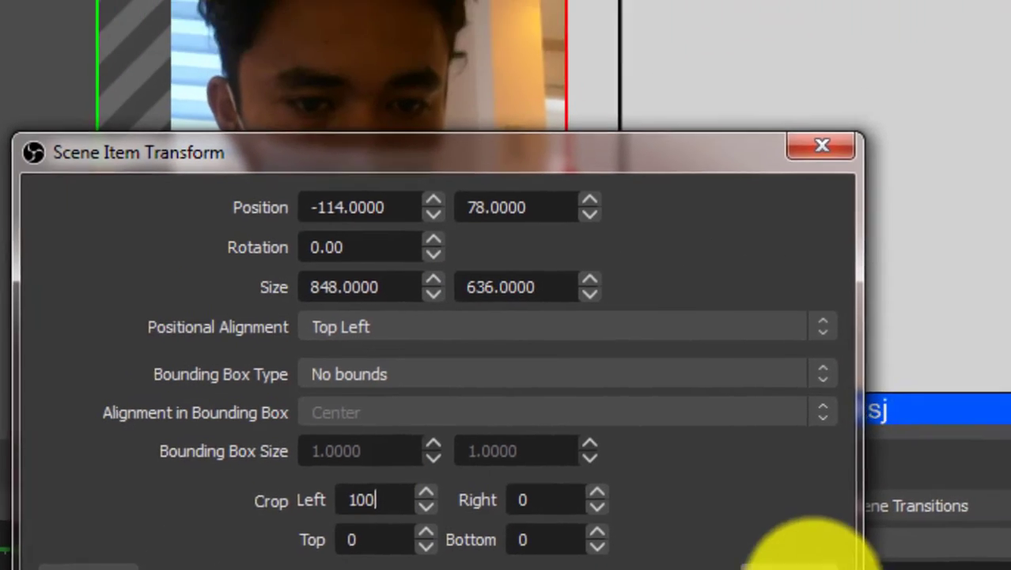
pyautogui.click(856, 491)
# Move the cropped logitech webcam right until its left edge lines up with the left panel's edge
pyautogui.moveTo(309, 260); pyautogui.dragTo(372, 251)
pyautogui.press('Right')
pyautogui.press('Right')
pyautogui.press('Right')
pyautogui.press('Right')
pyautogui.press('Right')
pyautogui.press('Right')
pyautogui.press('Right')
pyautogui.press('Right')
pyautogui.press('Right')
pyautogui.press('Right')
pyautogui.press('Right')
pyautogui.press('Right')
pyautogui.press('Right')
pyautogui.press('Right')
pyautogui.press('Right')
pyautogui.press('Right')
pyautogui.press('Right')
pyautogui.press('Right')
pyautogui.press('Right')
pyautogui.press('Right')
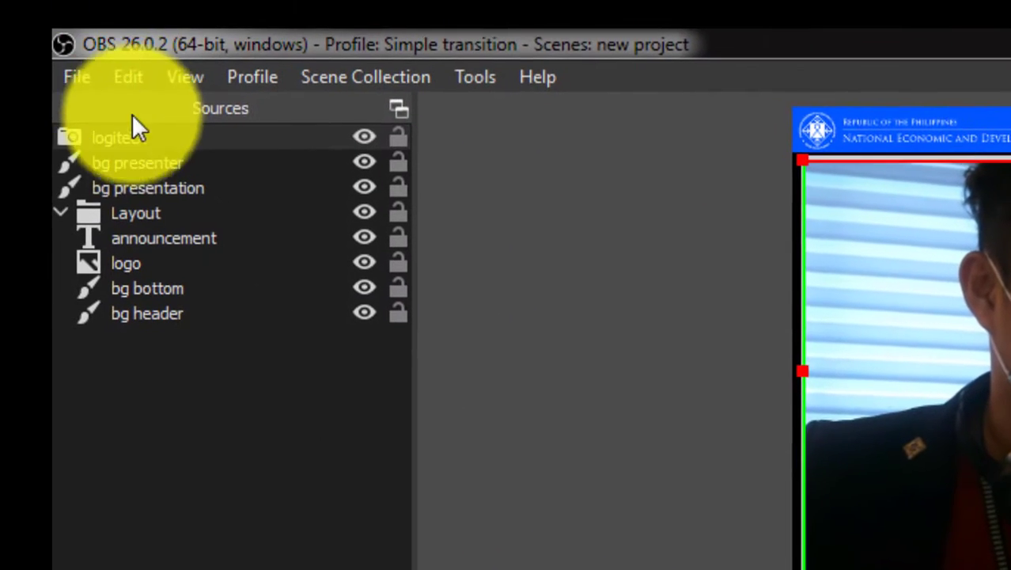
# Crop 44 pixels from the right side of the logitech webcam so it fits the left panel, and deselect everything
pyautogui.rightClick(136, 151)
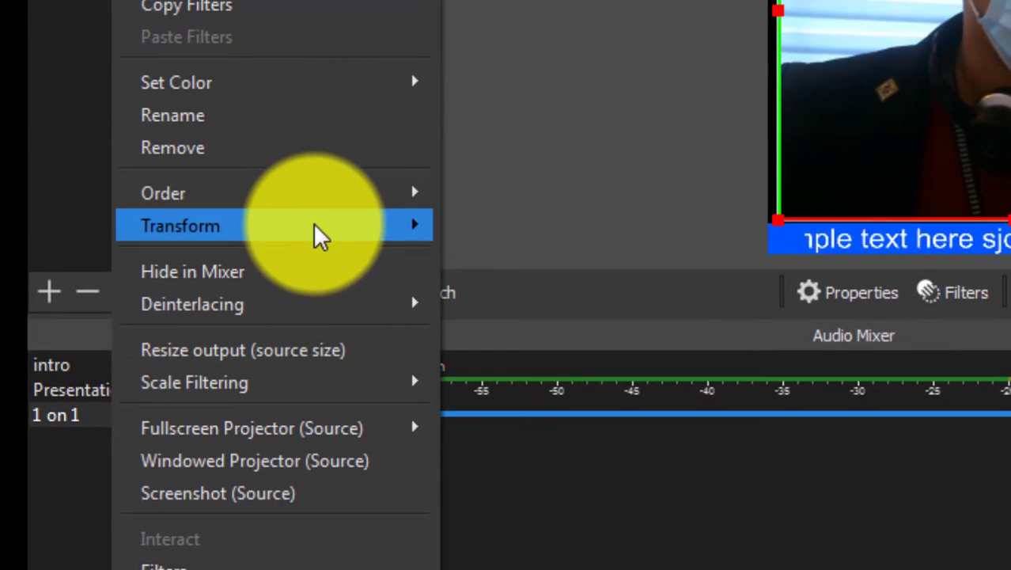
pyautogui.click(329, 412)
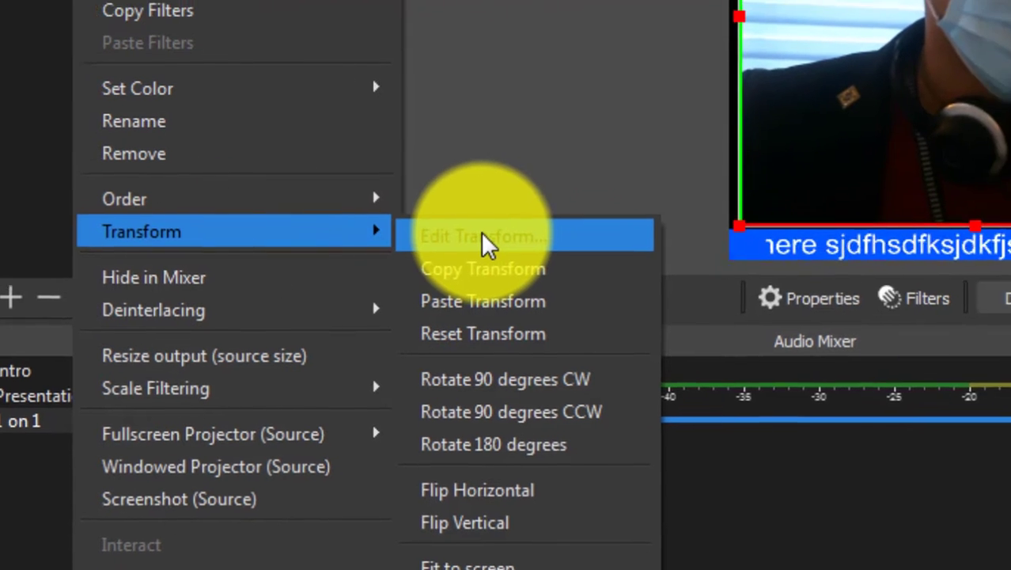
pyautogui.click(519, 231)
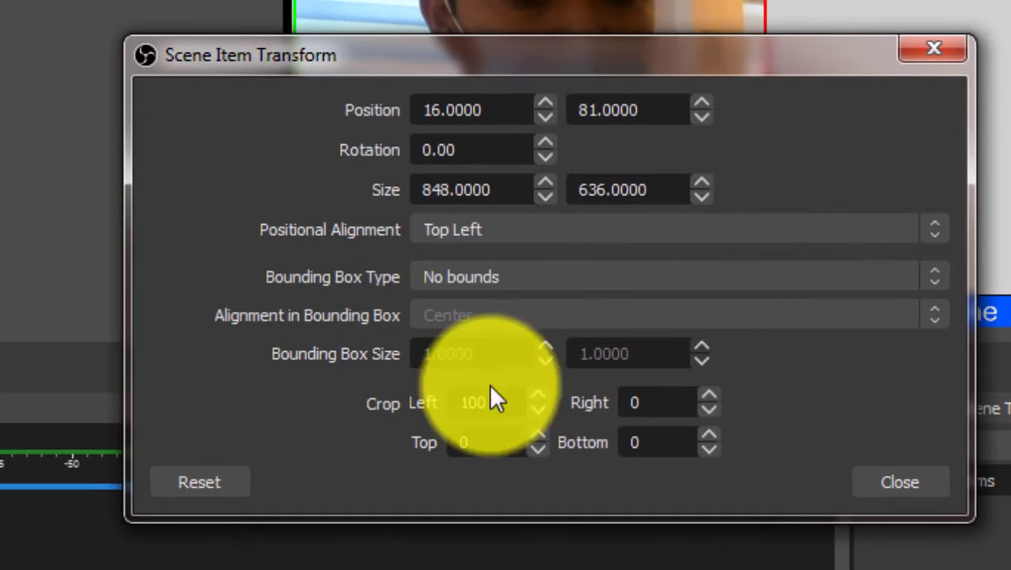
pyautogui.doubleClick(684, 400)
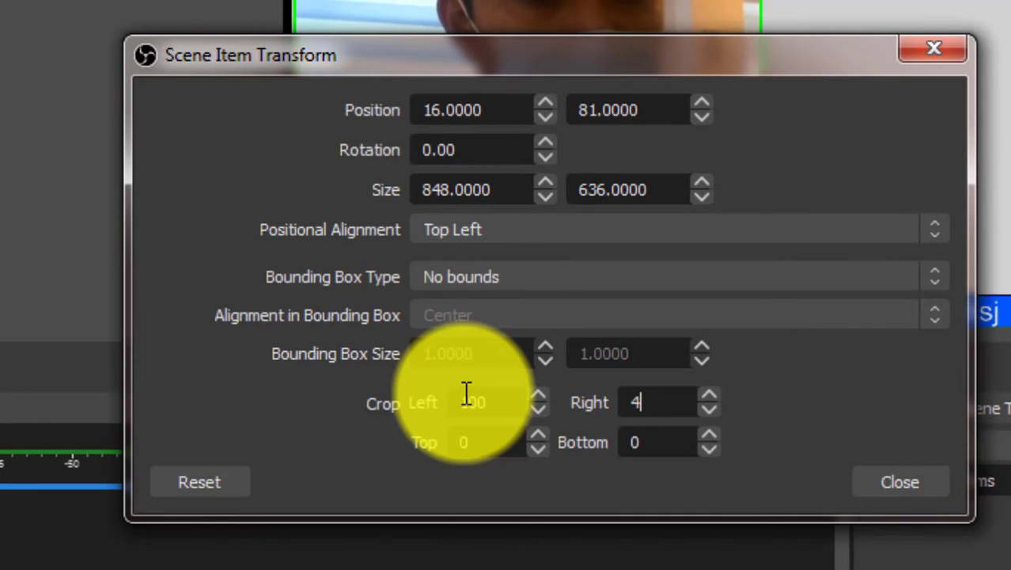
pyautogui.write('446')
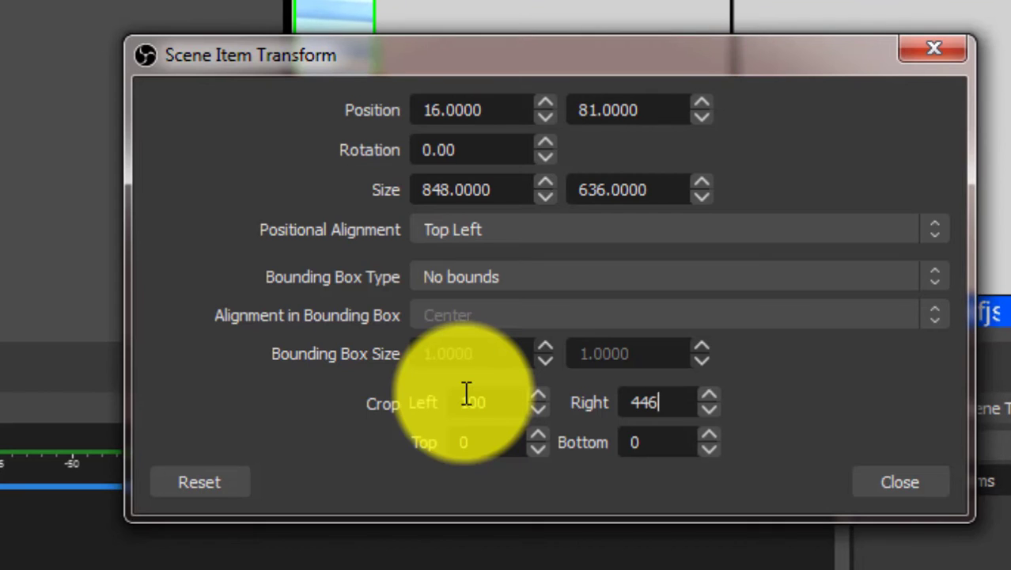
pyautogui.press('BackSpace')
pyautogui.press('BackSpace')
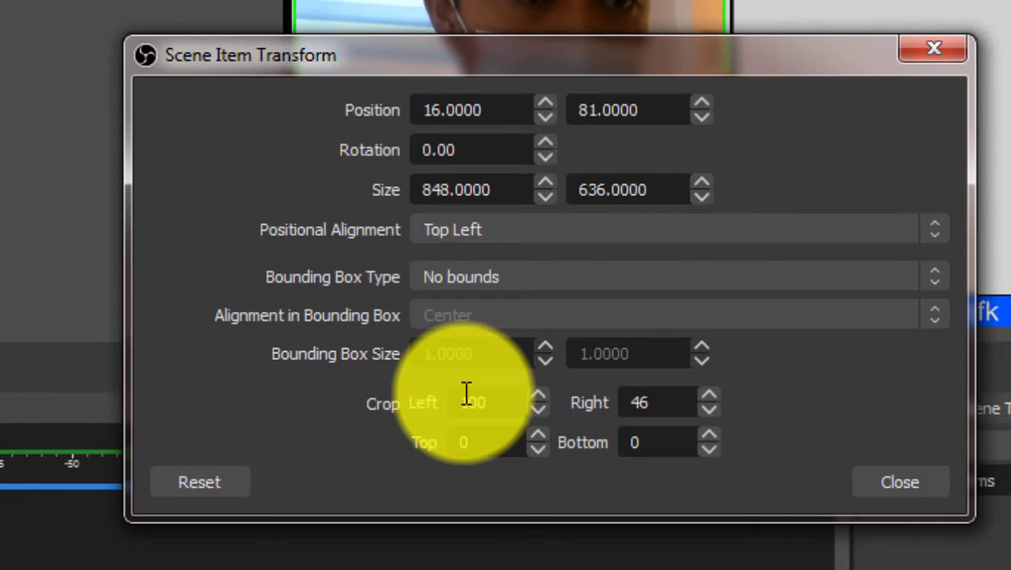
pyautogui.doubleClick(665, 403)
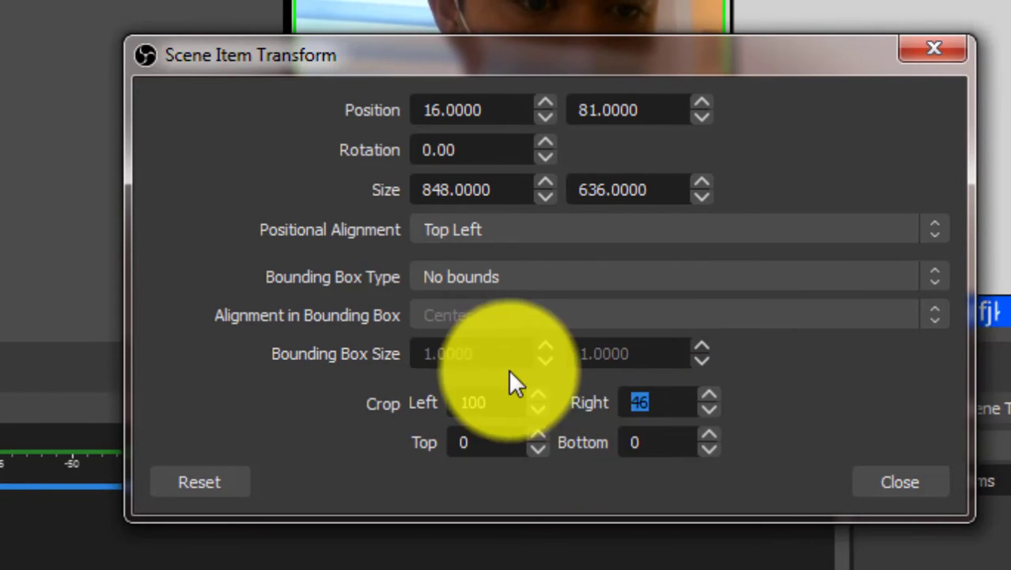
pyautogui.write('44')
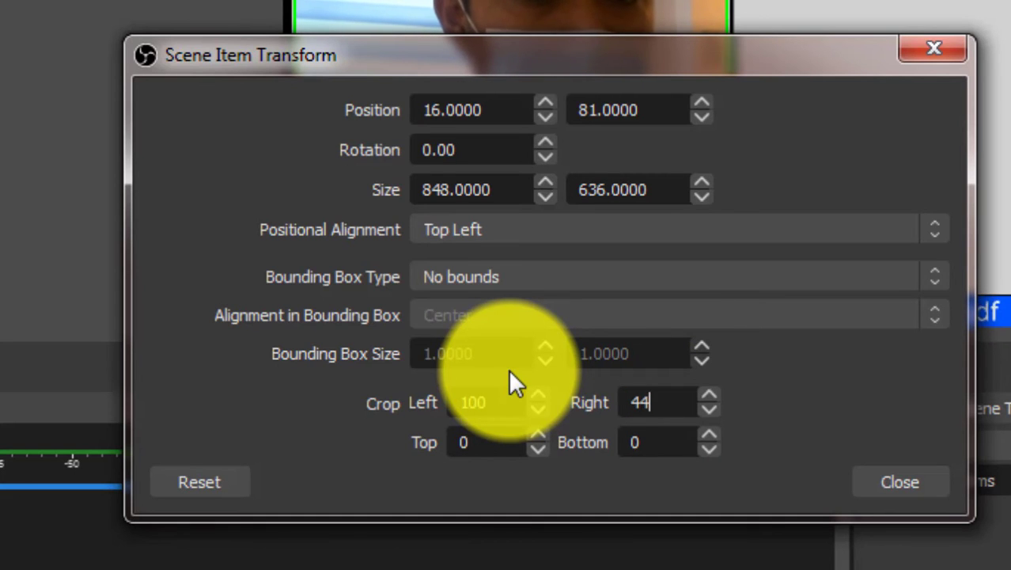
pyautogui.click(902, 484)
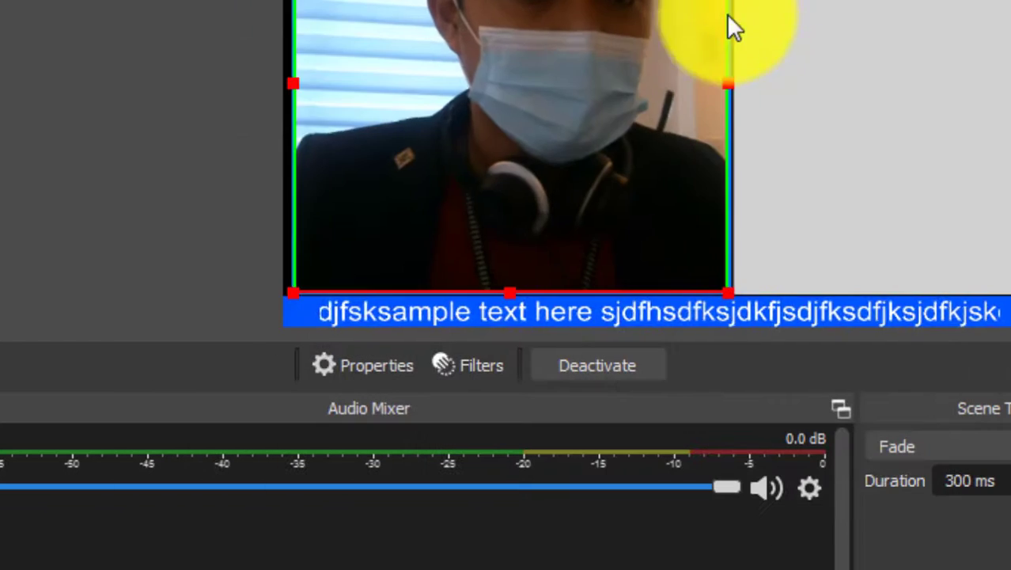
pyautogui.click(546, 77)
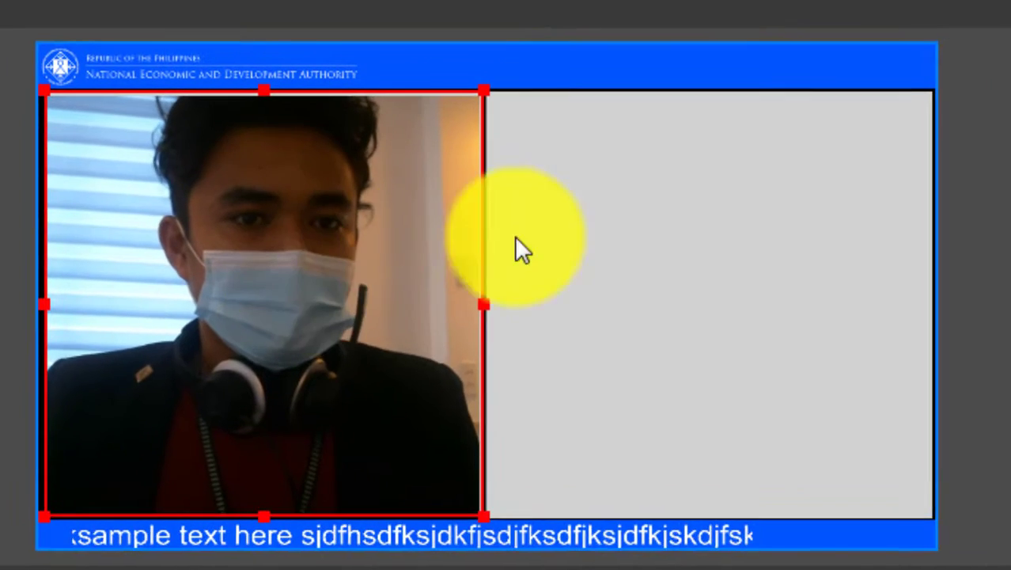
pyautogui.click(1005, 253)
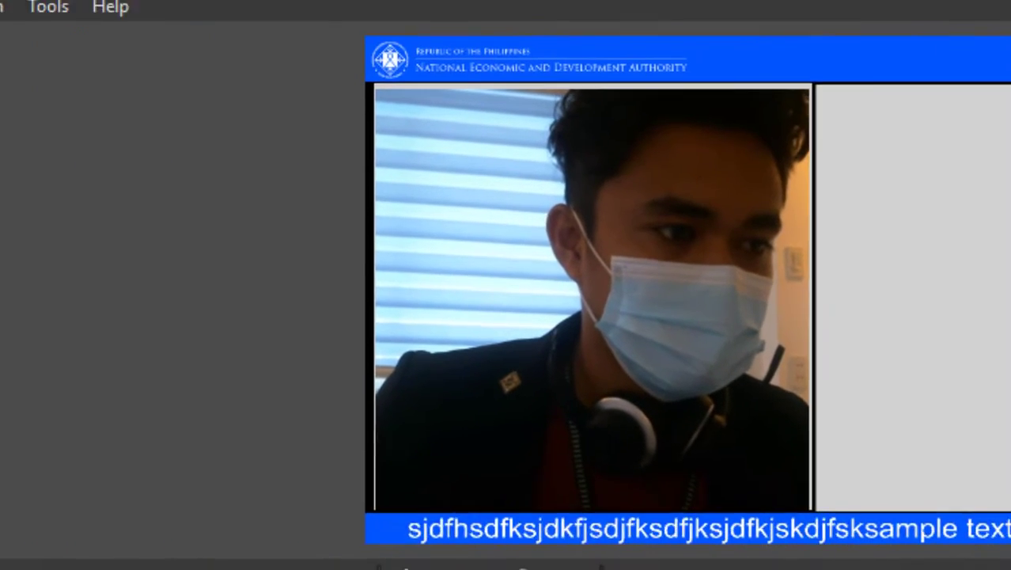
# Add a new video capture device source named builtin that uses the Lenovo EasyCamera
pyautogui.click(75, 565)
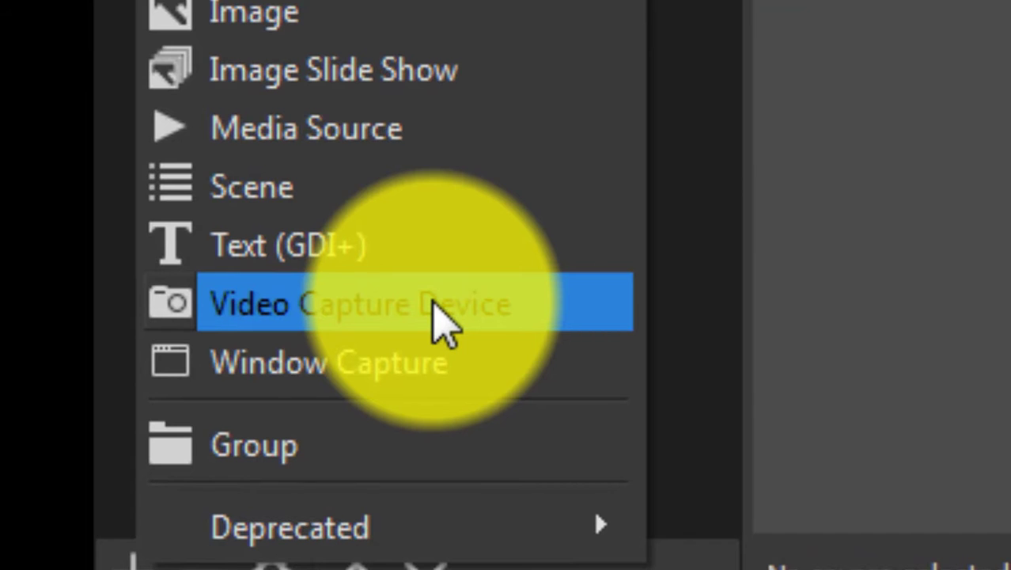
pyautogui.click(436, 315)
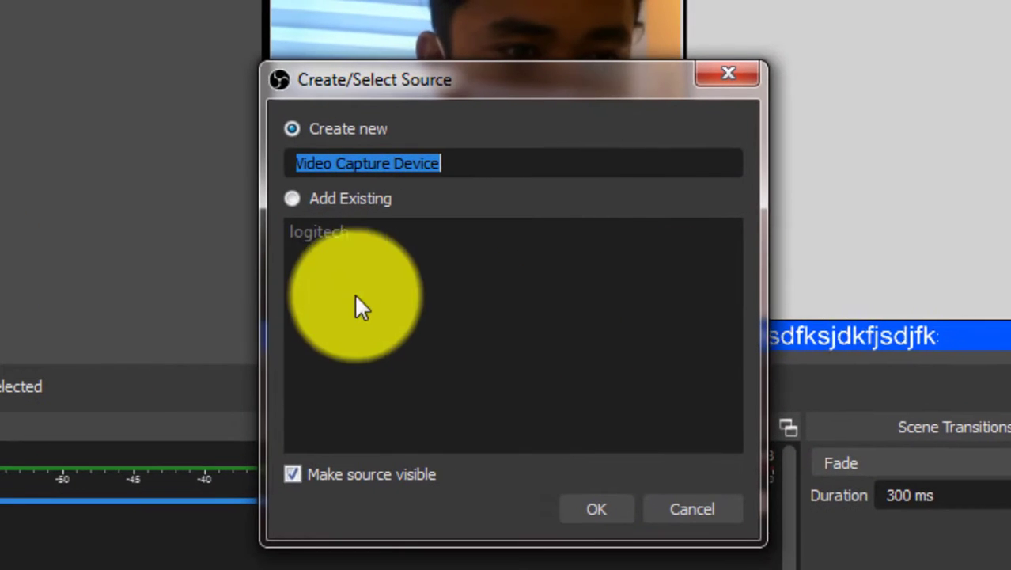
pyautogui.moveTo(518, 171); pyautogui.dragTo(124, 141)
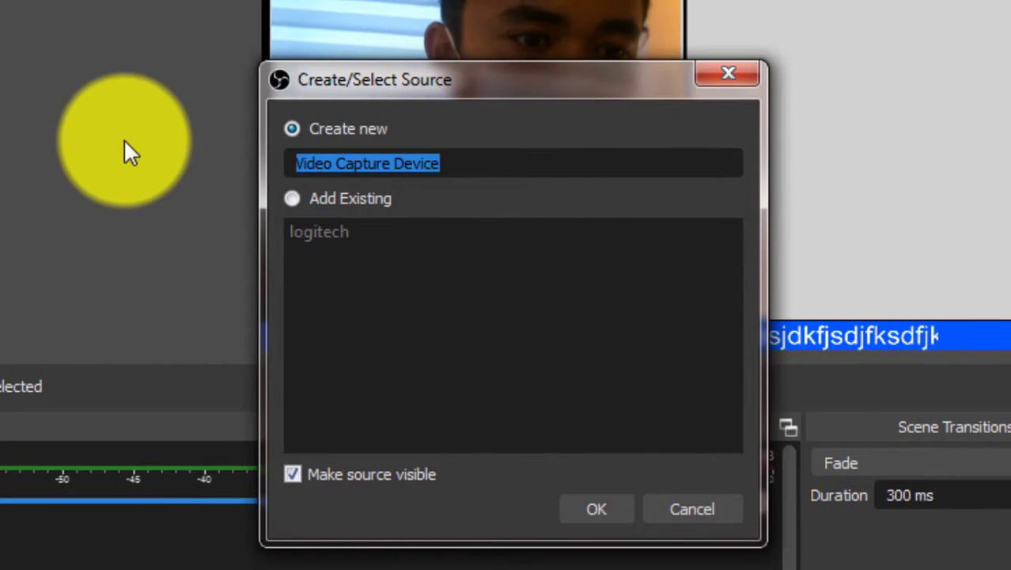
pyautogui.write('builtin')
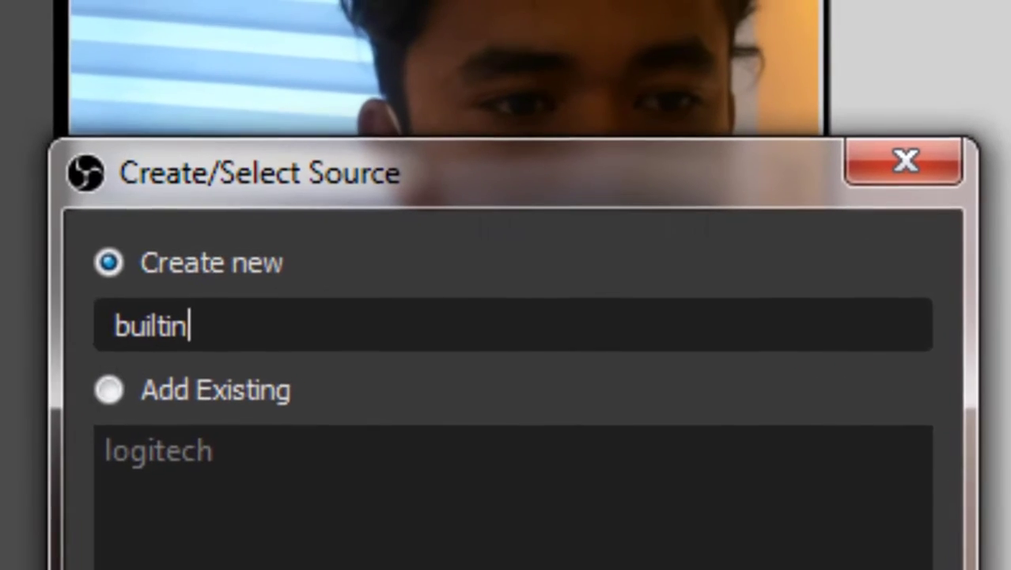
pyautogui.press('Return')
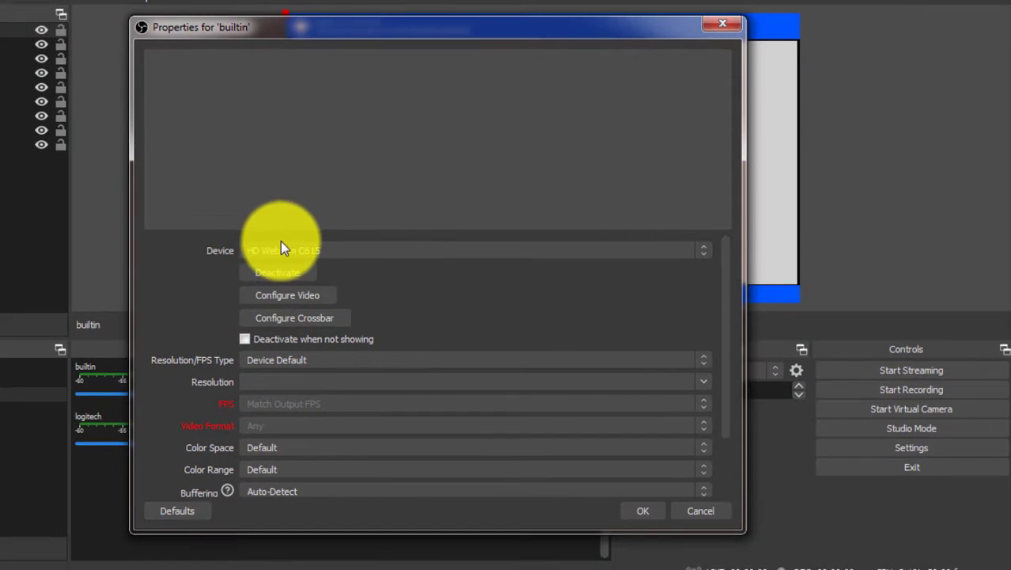
pyautogui.click(282, 247)
pyautogui.click(280, 270)
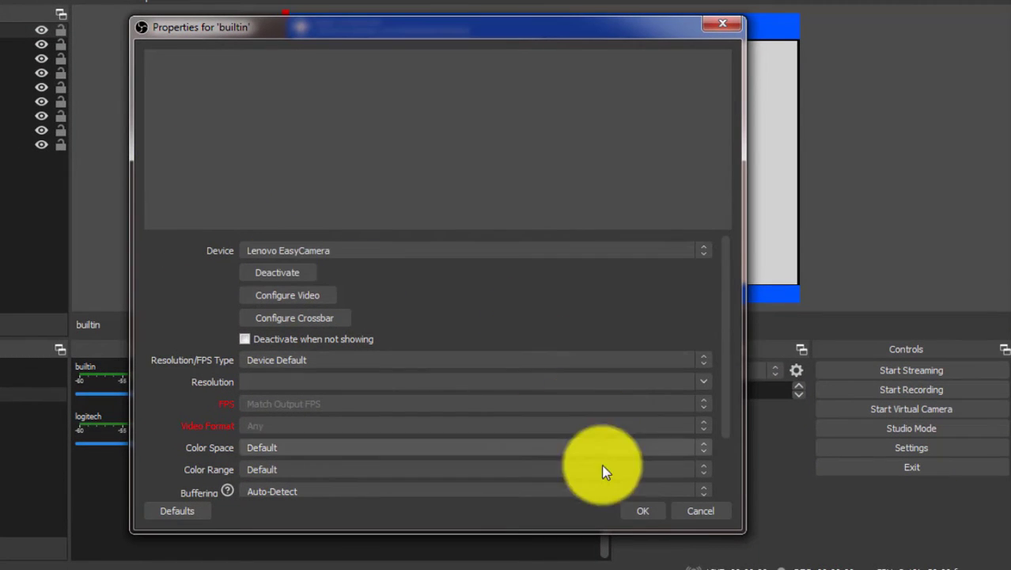
pyautogui.click(647, 513)
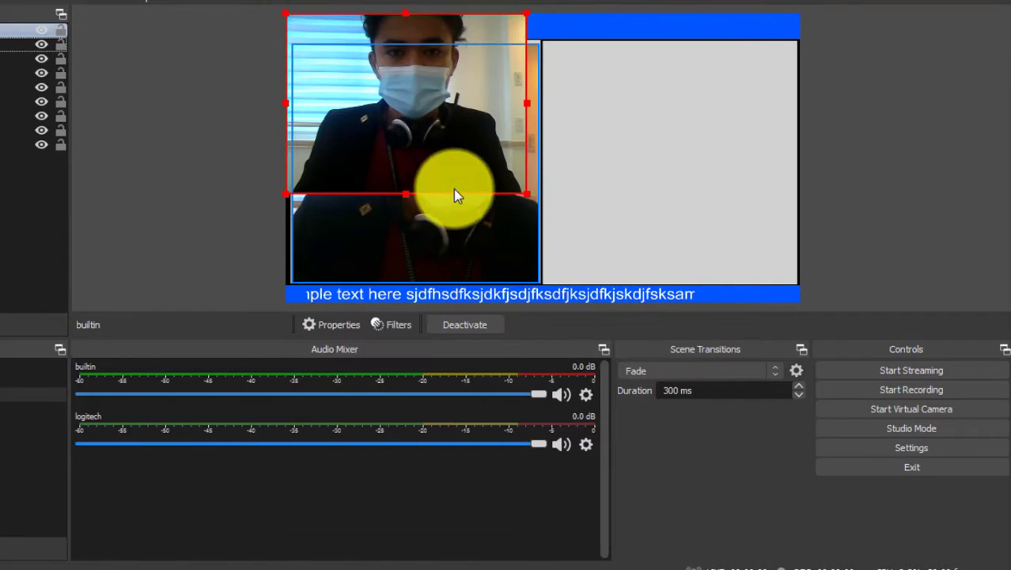
# Move the builtin webcam over the right panel and enlarge it proportionally to about the panel's height
pyautogui.moveTo(462, 141); pyautogui.dragTo(690, 156)
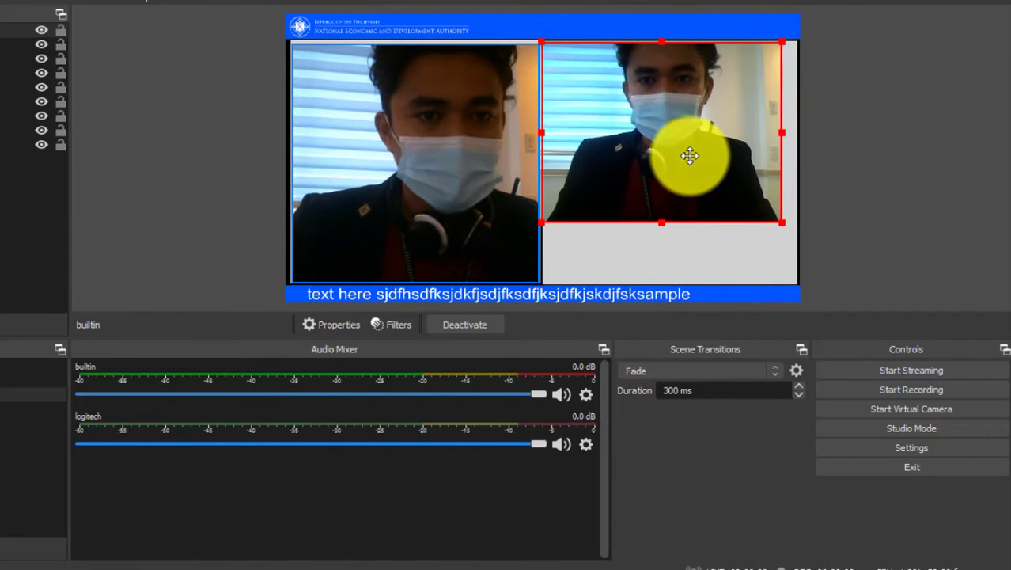
pyautogui.moveTo(782, 223); pyautogui.dragTo(799, 233)
pyautogui.moveTo(668, 186); pyautogui.dragTo(641, 181)
pyautogui.moveTo(711, 244); pyautogui.dragTo(783, 250)
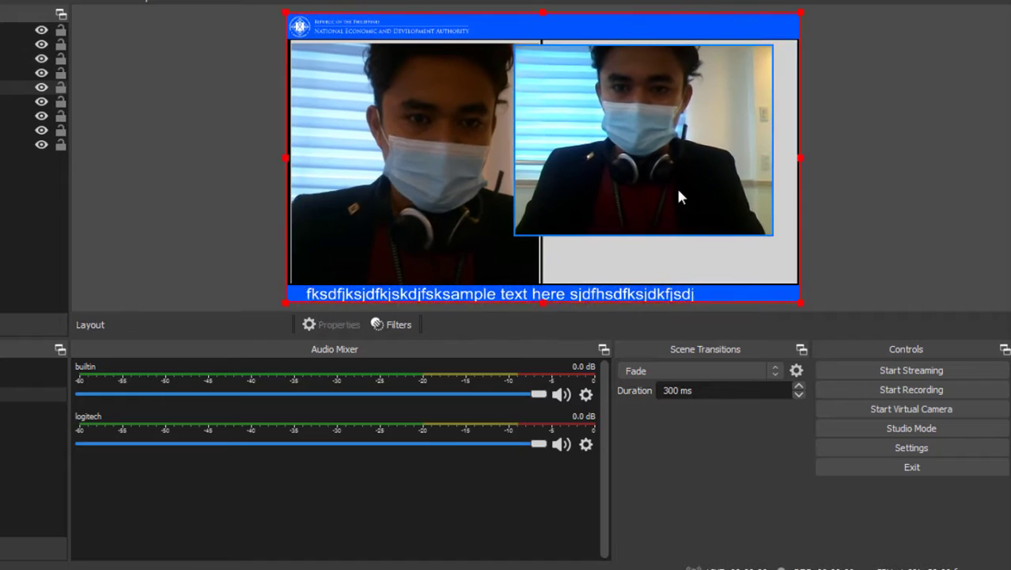
pyautogui.click(604, 160)
pyautogui.moveTo(773, 236); pyautogui.dragTo(830, 289)
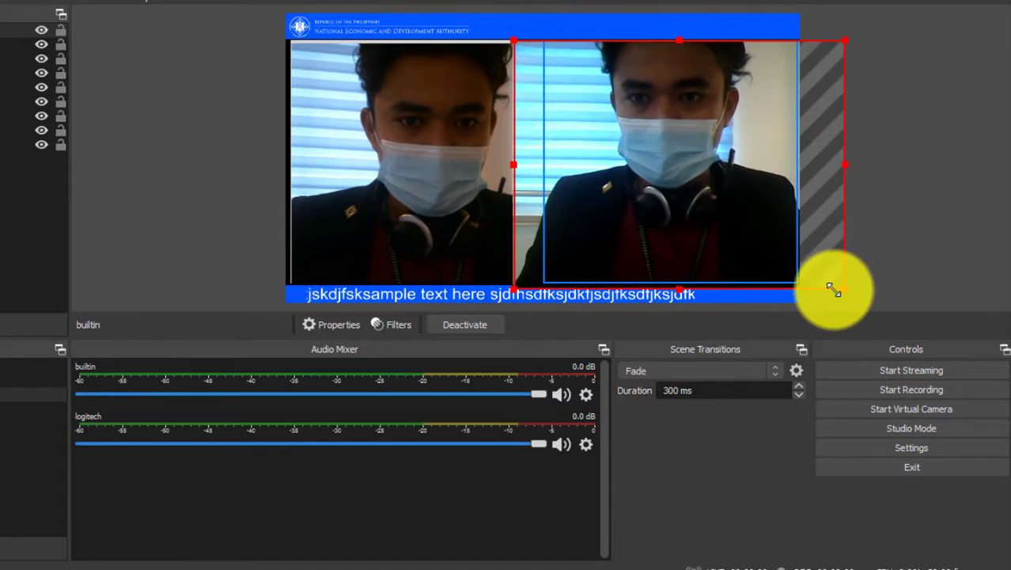
pyautogui.moveTo(669, 198); pyautogui.dragTo(664, 194)
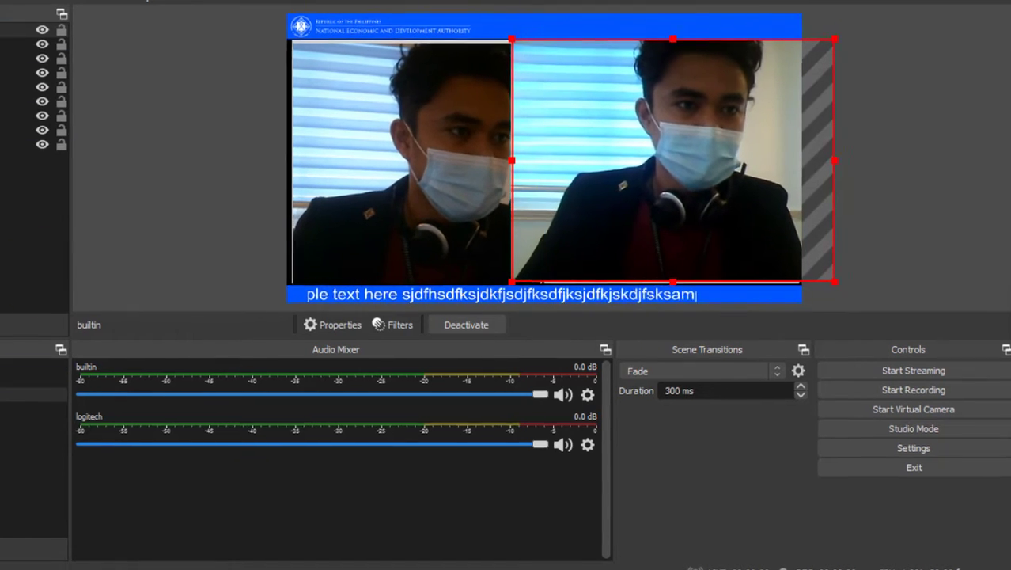
# Crop 80 pixels from both the left and right sides of the builtin webcam through its transform settings
pyautogui.rightClick(0, 51)
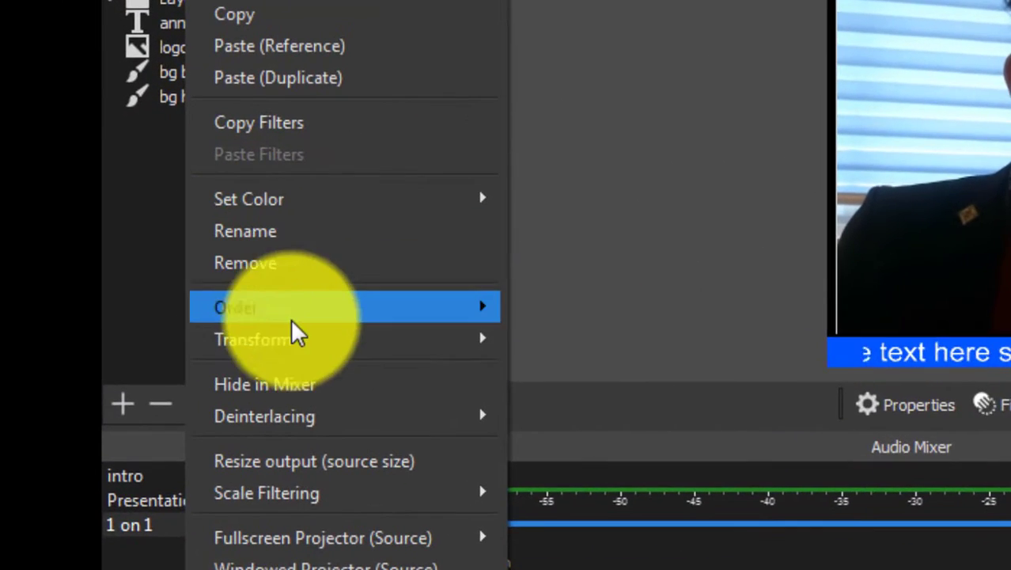
pyautogui.moveTo(293, 338)
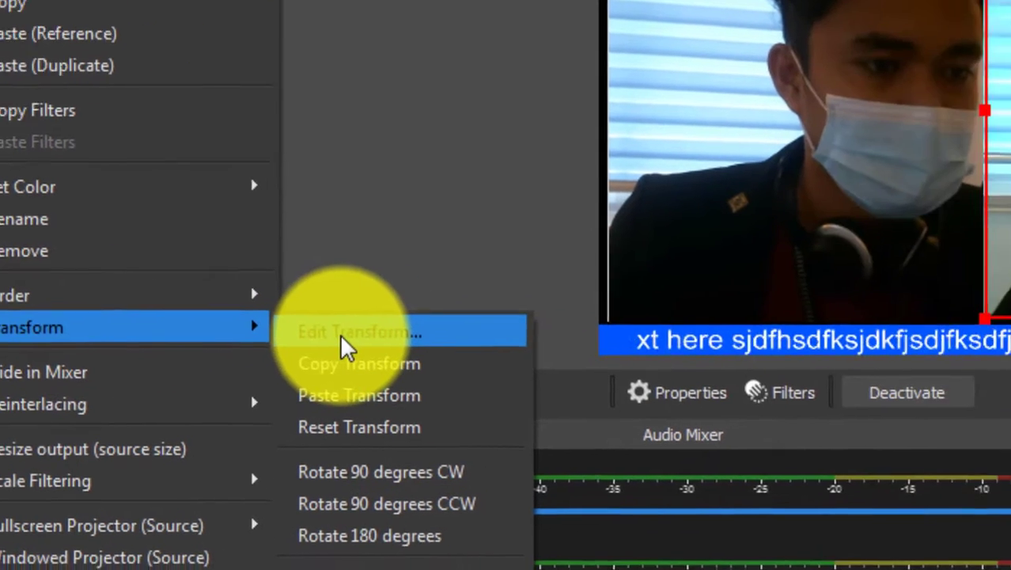
pyautogui.click(586, 342)
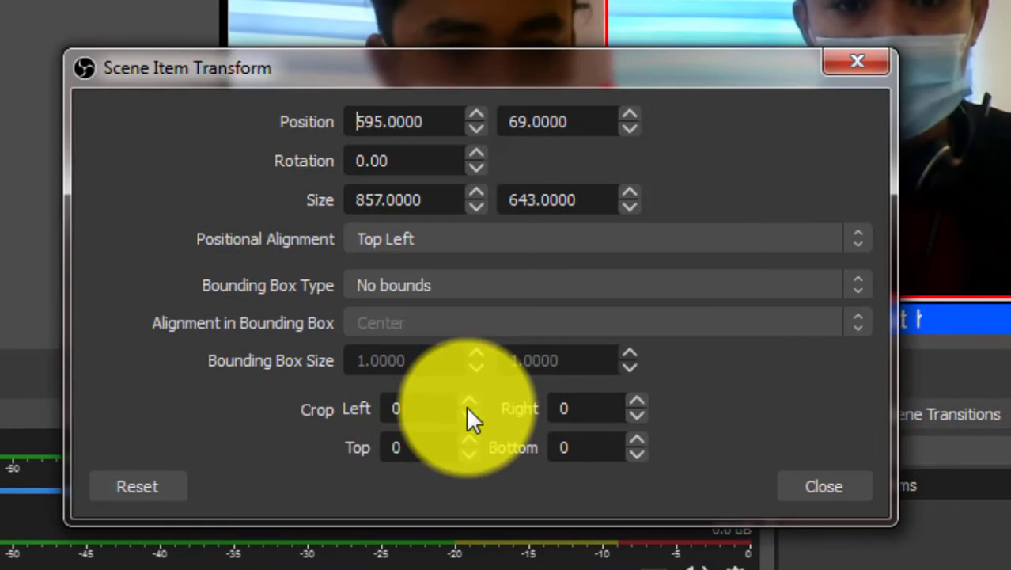
pyautogui.doubleClick(436, 406)
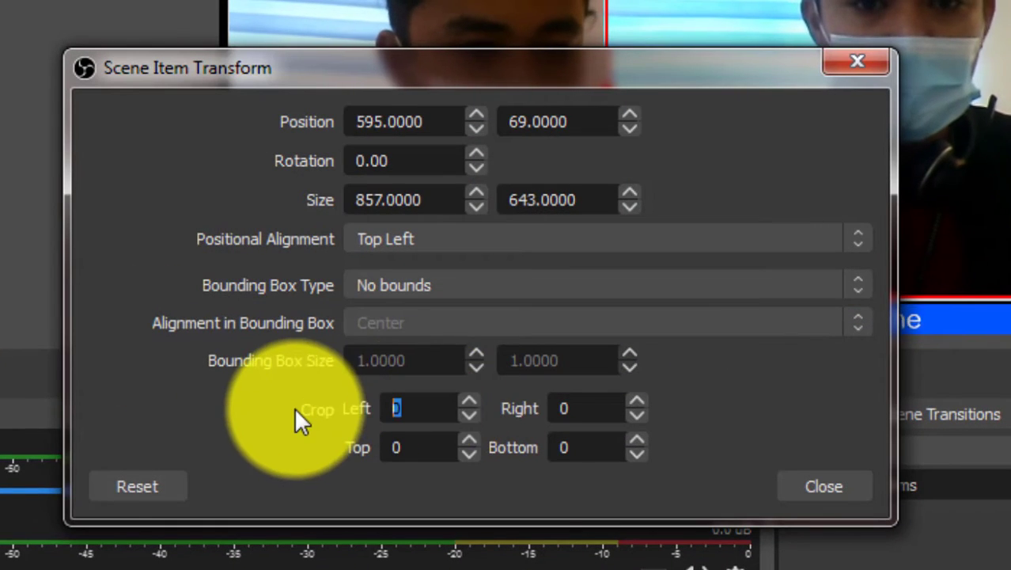
pyautogui.doubleClick(587, 408)
pyautogui.write('100')
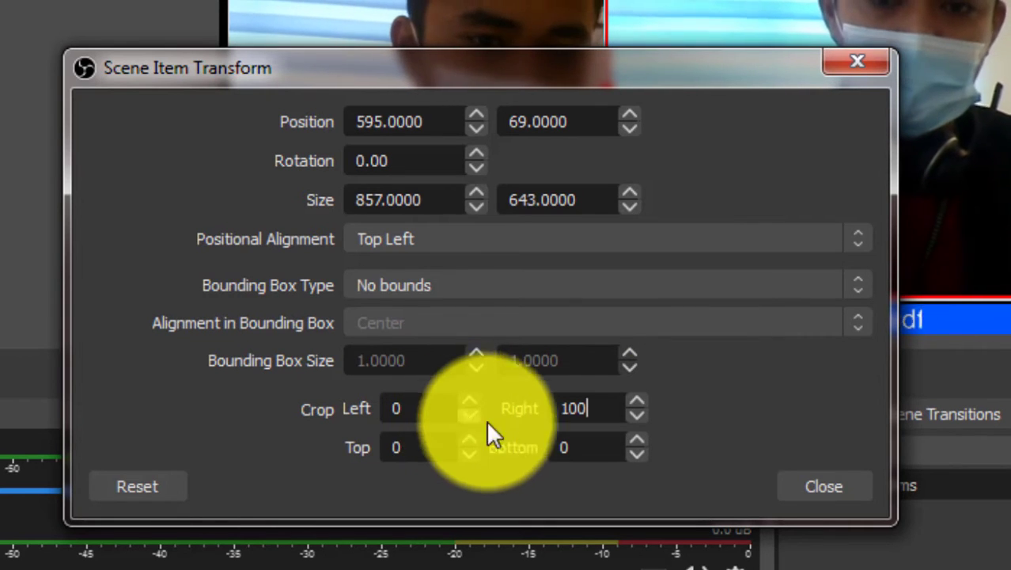
pyautogui.doubleClick(605, 407)
pyautogui.write('80')
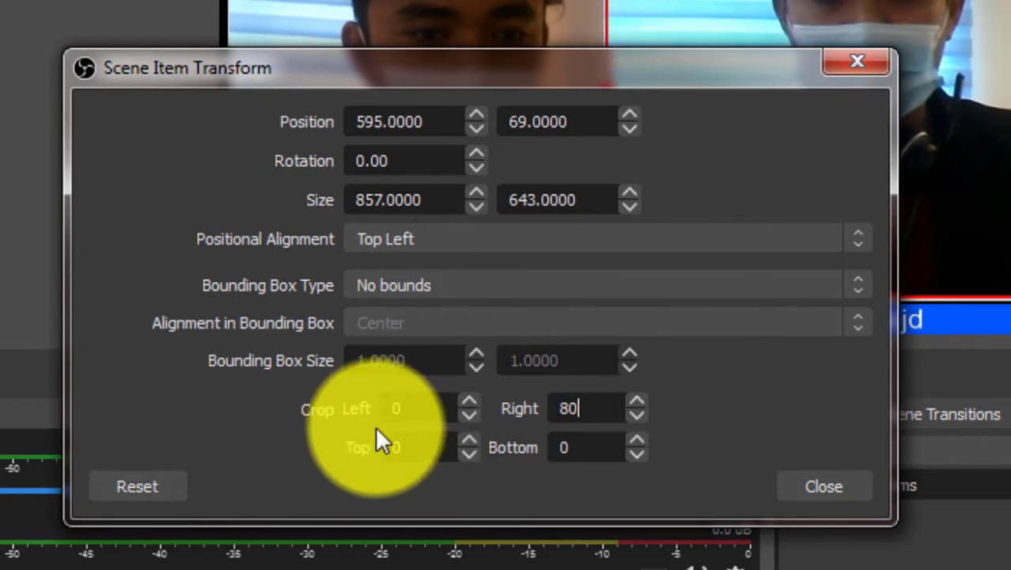
pyautogui.doubleClick(392, 408)
pyautogui.write('80')
pyautogui.click(837, 489)
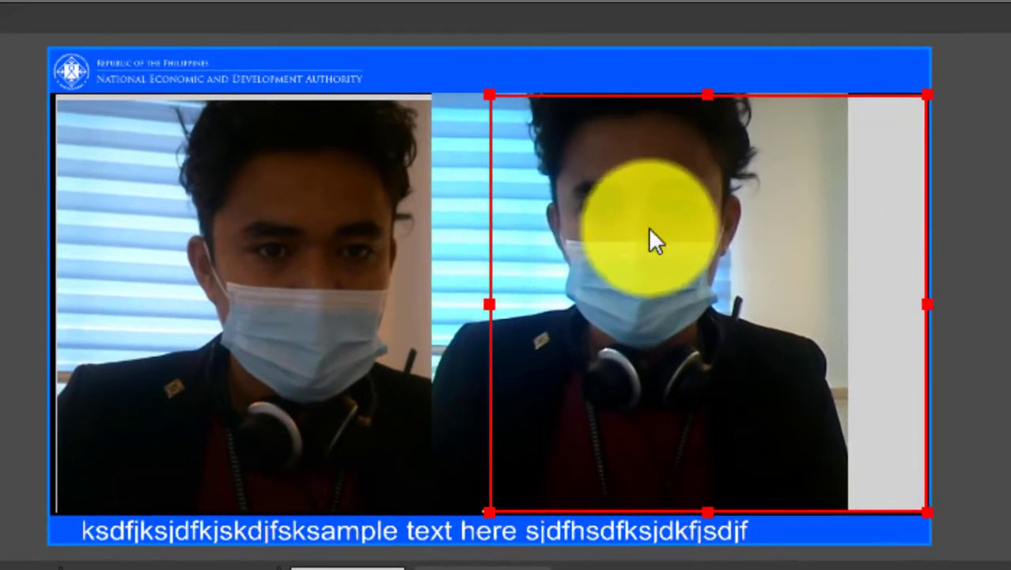
# Move the cropped builtin webcam right until it sits centered within the right panel, and deselect it
pyautogui.click(485, 237)
pyautogui.click(466, 240)
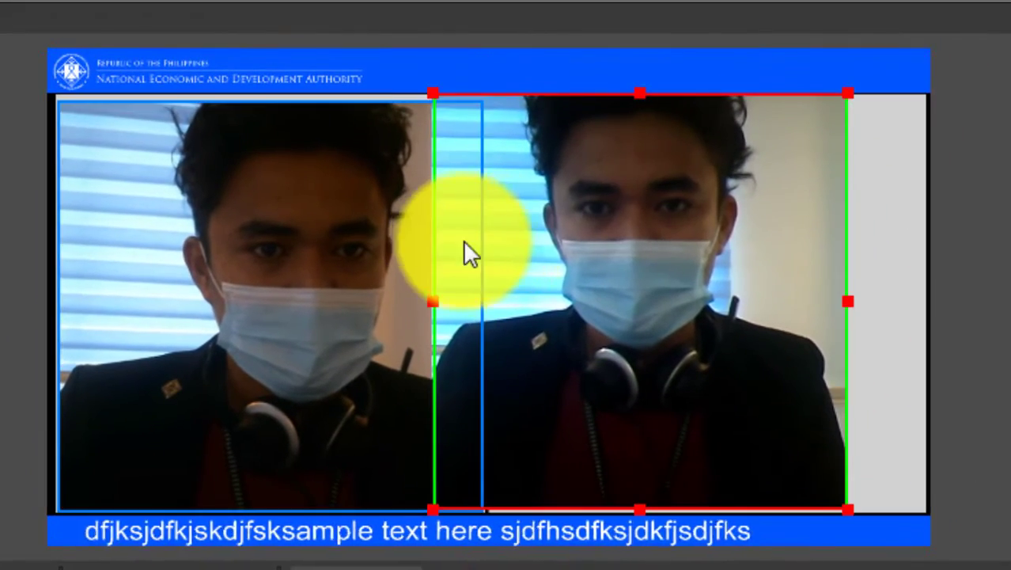
pyautogui.moveTo(610, 250); pyautogui.dragTo(669, 253)
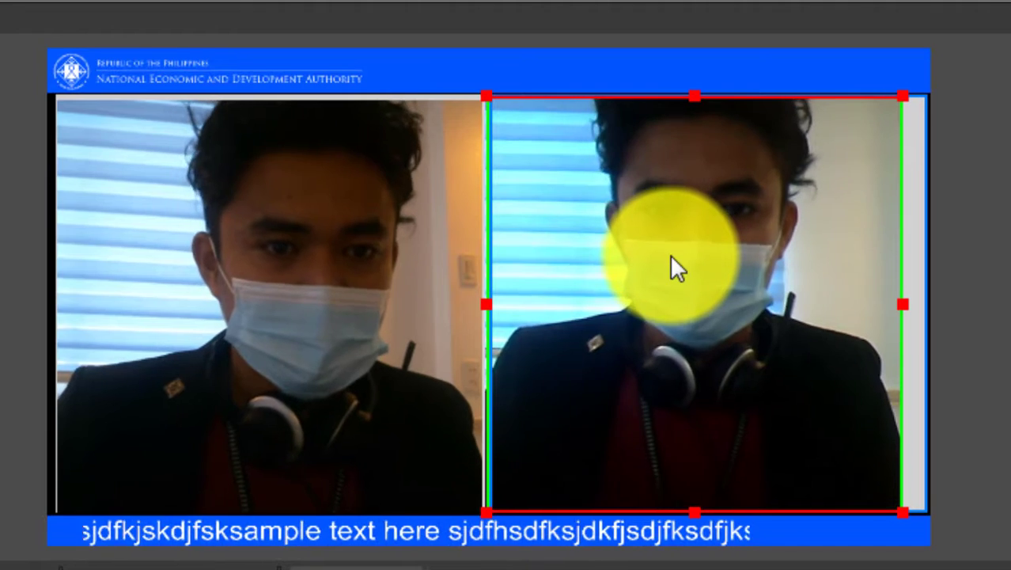
pyautogui.press('Right')
pyautogui.press('Right')
pyautogui.press('Right')
pyautogui.press('Right')
pyautogui.press('Right')
pyautogui.press('Right')
pyautogui.press('Right')
pyautogui.press('Right')
pyautogui.press('Right')
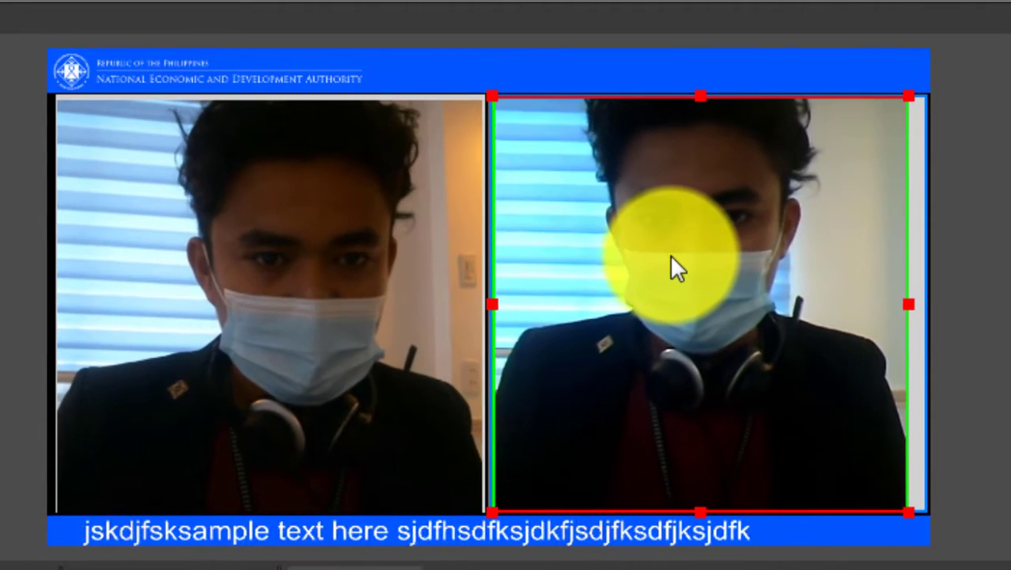
pyautogui.press('Right')
pyautogui.press('Right')
pyautogui.press('Right')
pyautogui.press('Right')
pyautogui.press('Right')
pyautogui.press('Right')
pyautogui.press('Right')
pyautogui.press('Right')
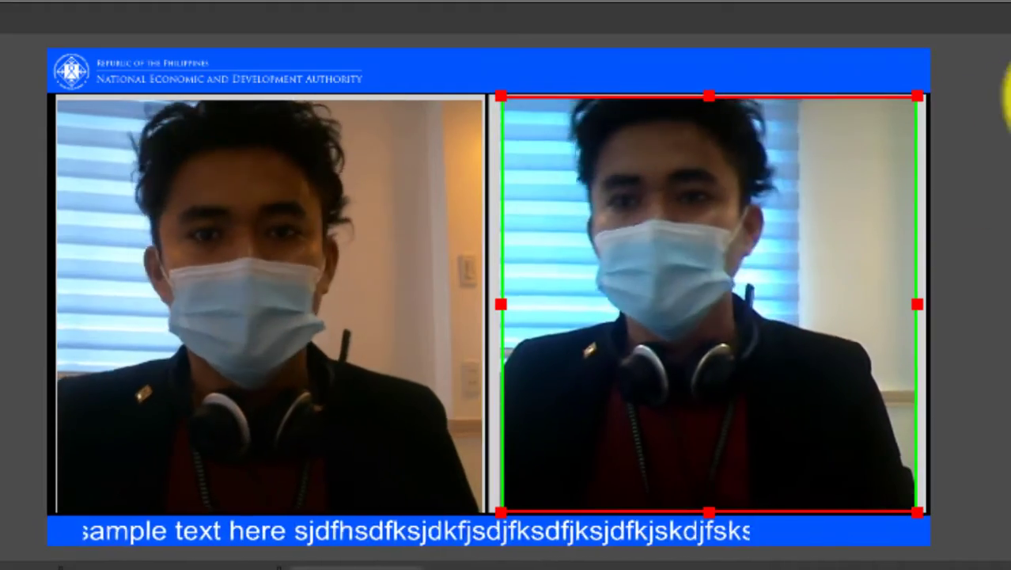
pyautogui.press('Escape')
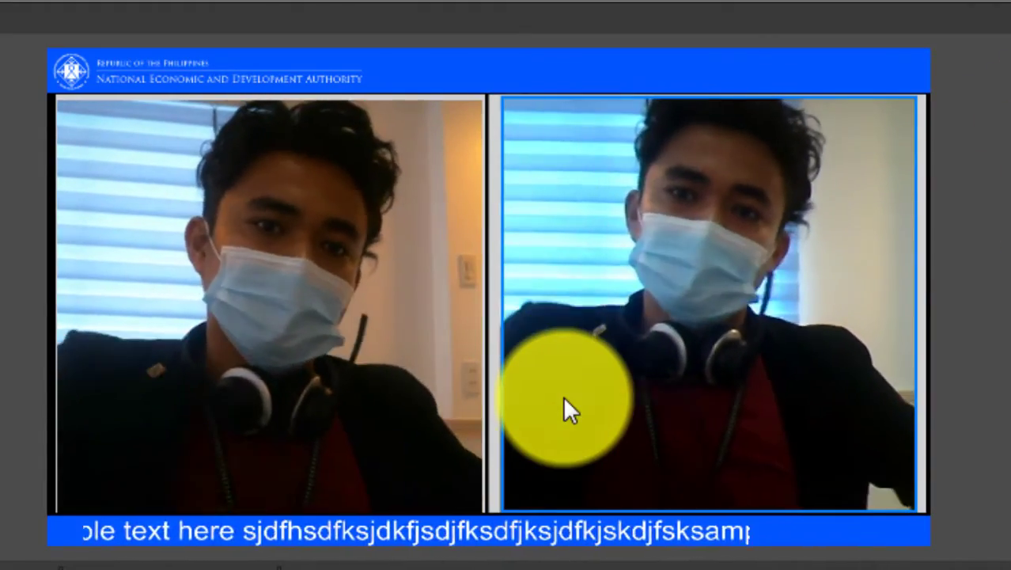
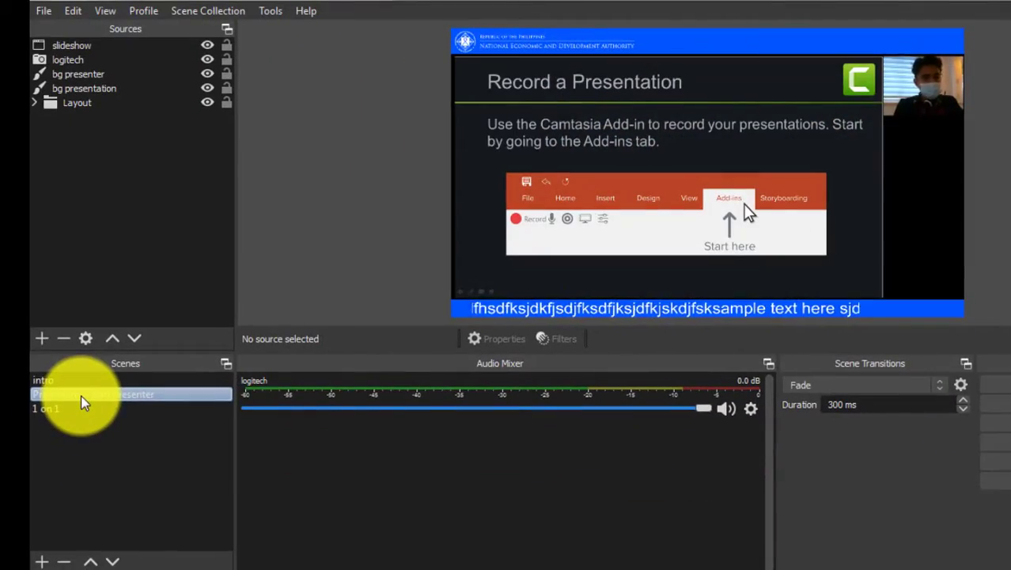
# Show the 1 on 1 scene and look through the scene's options and the available source types
pyautogui.click(73, 410)
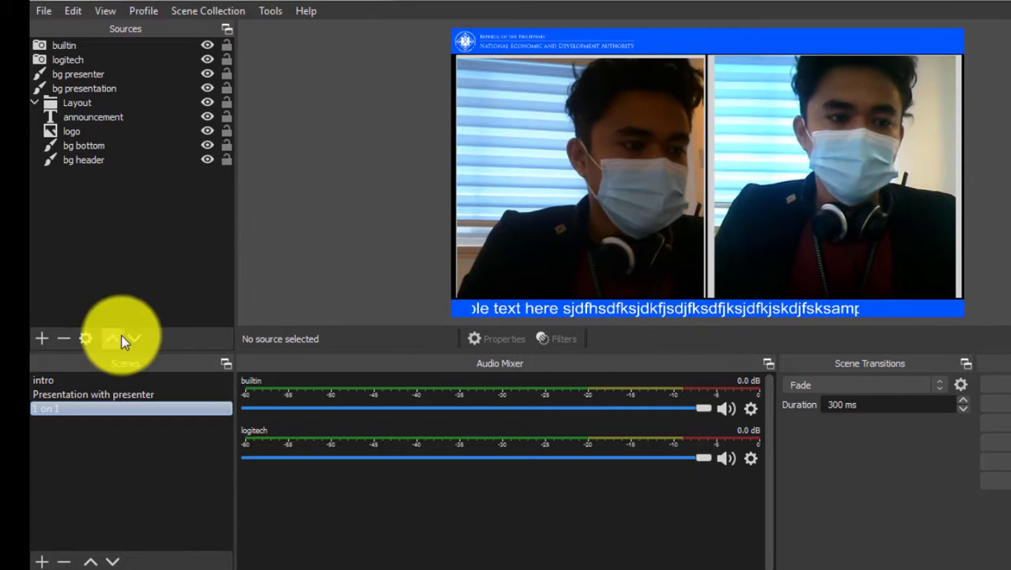
pyautogui.click(114, 233)
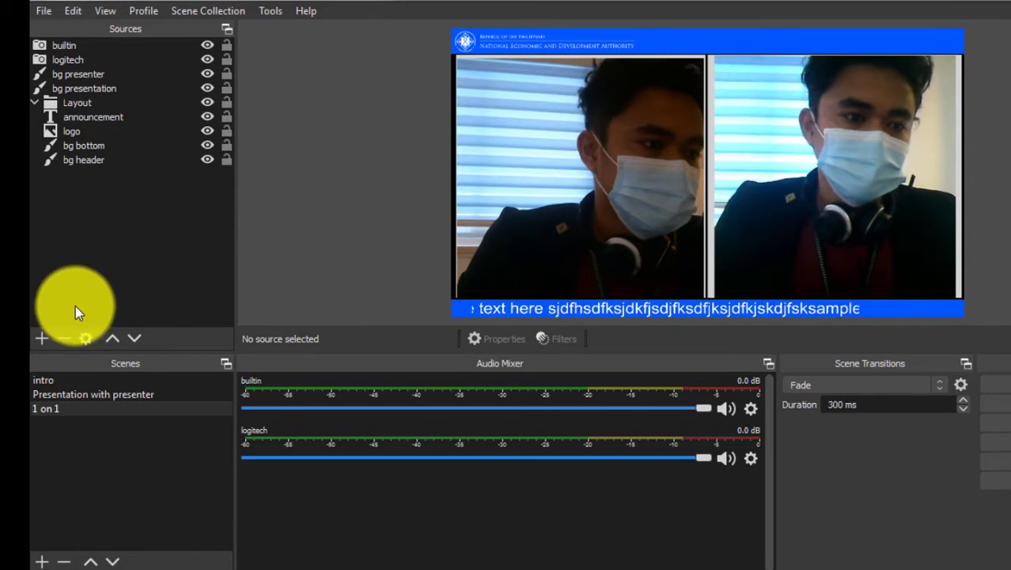
pyautogui.rightClick(68, 413)
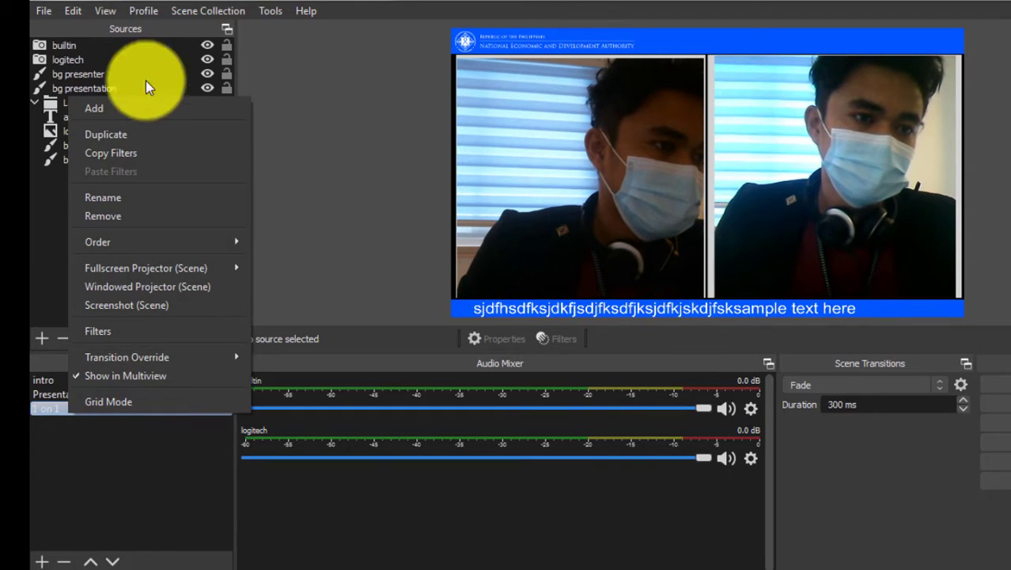
pyautogui.click(54, 399)
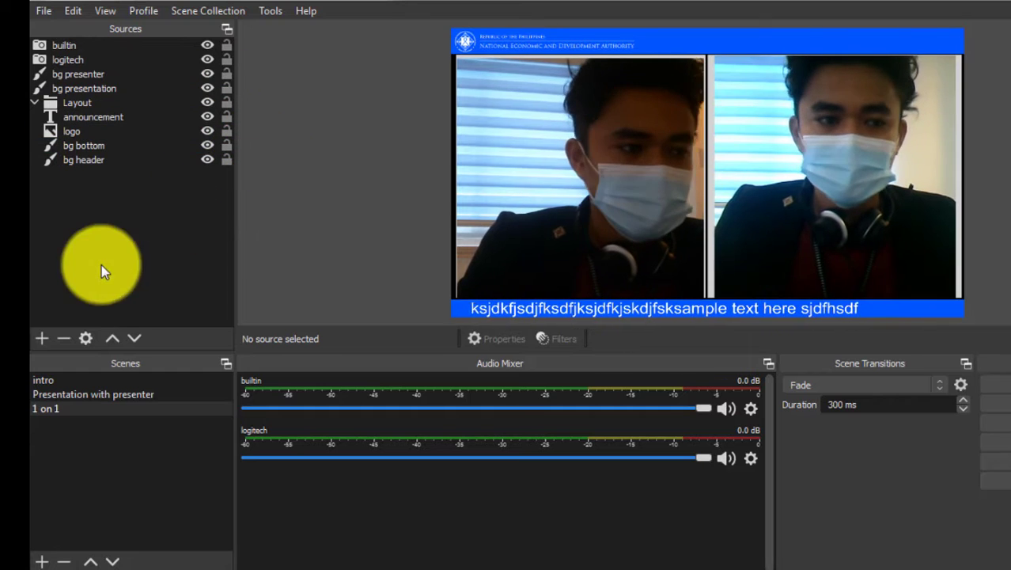
pyautogui.click(39, 338)
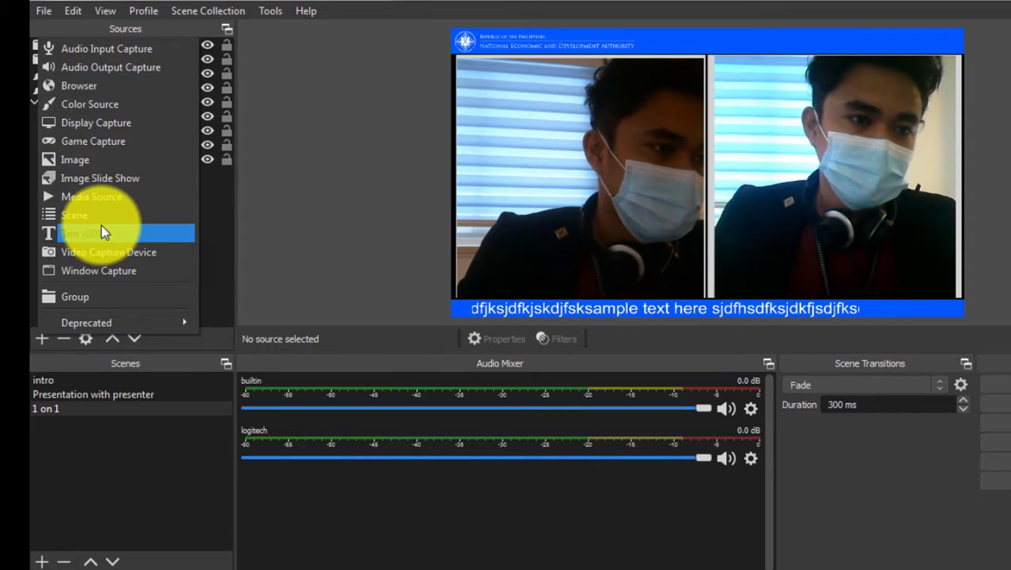
pyautogui.moveTo(118, 321)
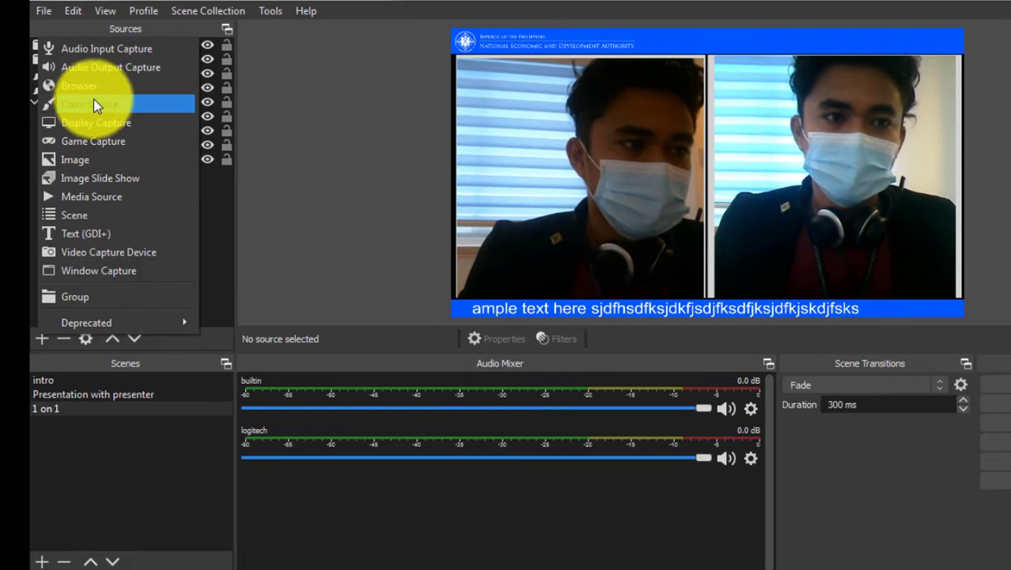
pyautogui.click(225, 241)
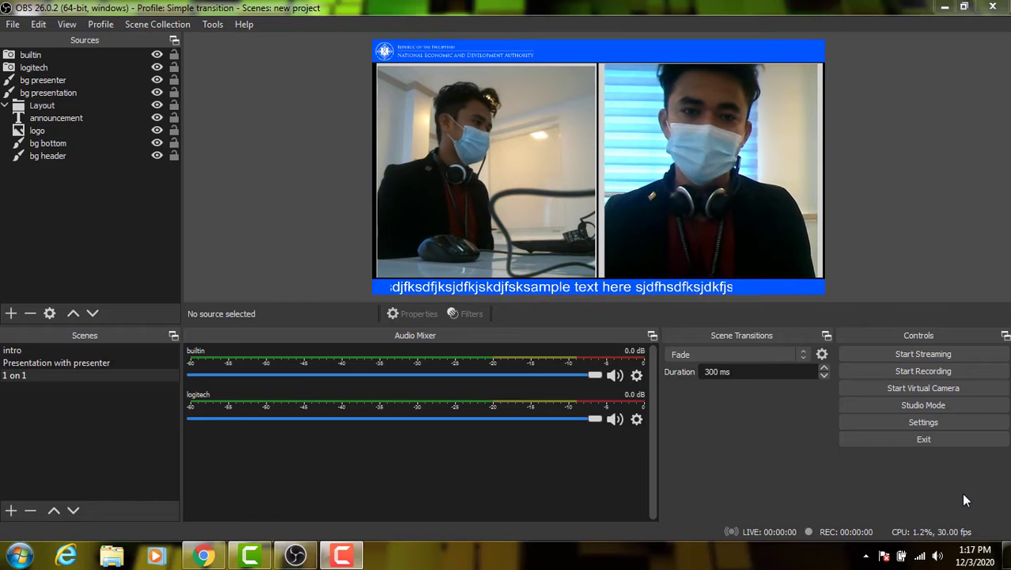
# Switch to Facebook in Chrome, start a live video from the profile page, and choose the stream key setup
pyautogui.click(705, 197)
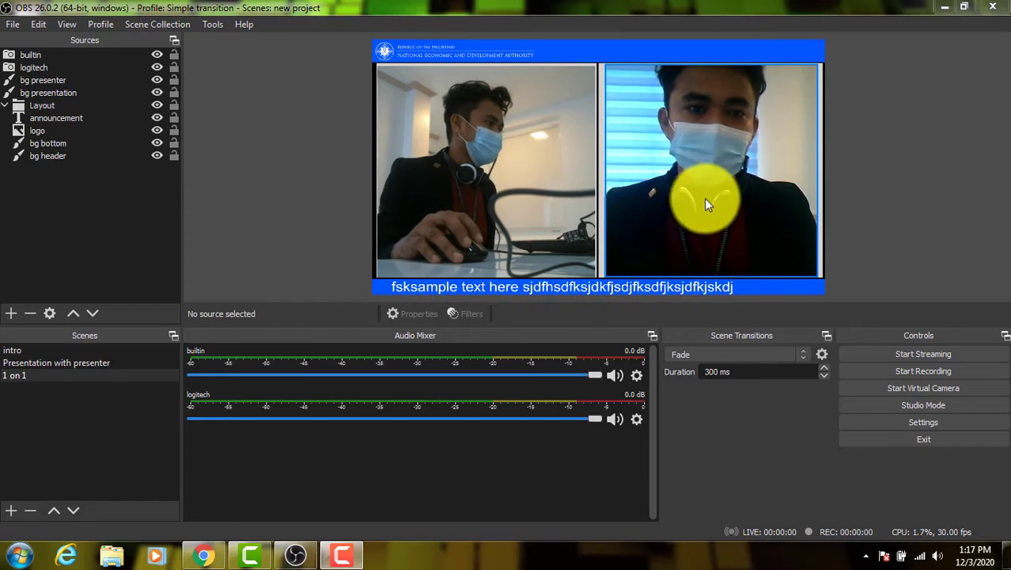
pyautogui.click(205, 556)
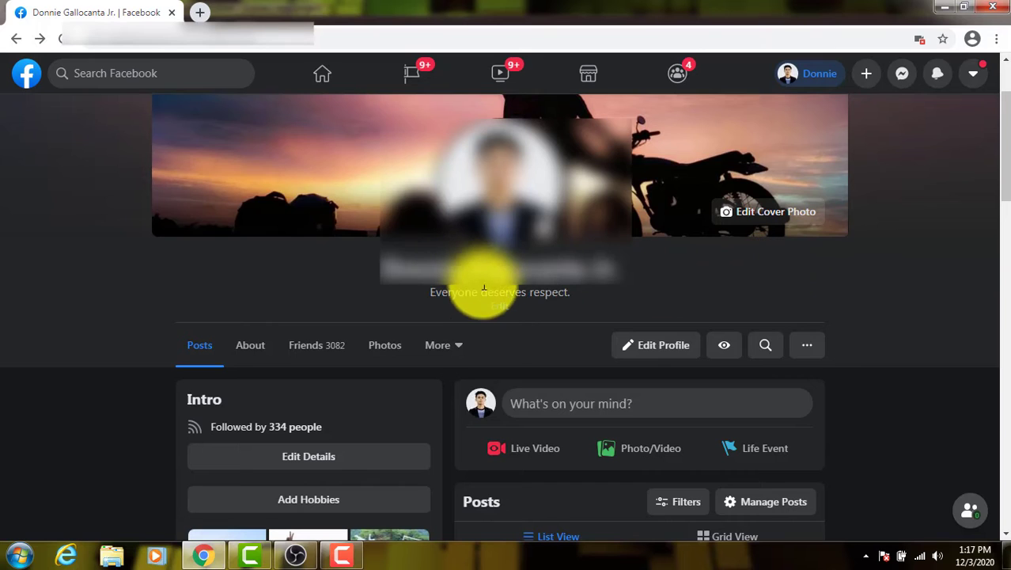
pyautogui.click(532, 456)
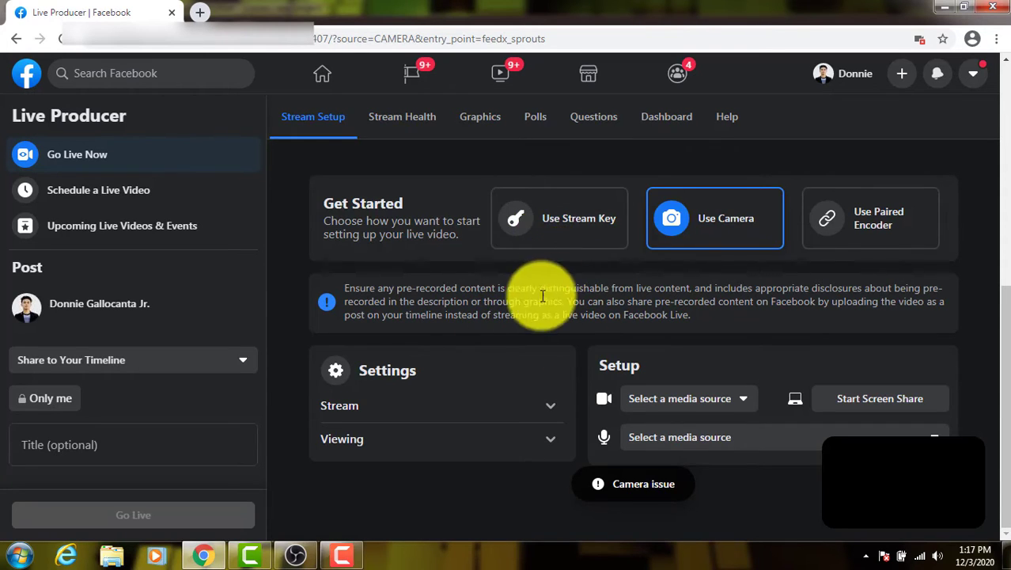
pyautogui.click(531, 236)
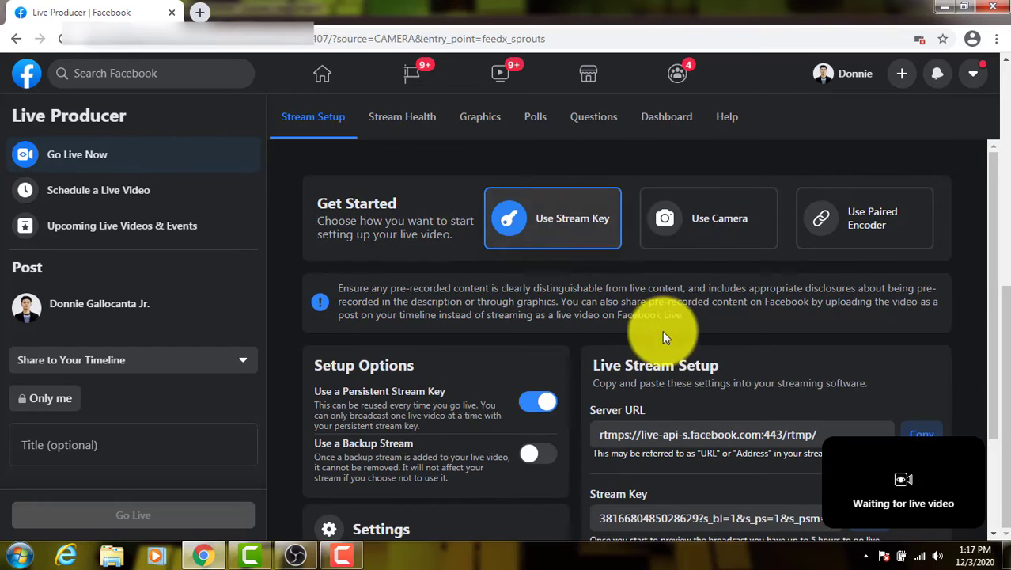
# Collapse the stream preview and copy the stream key from the Live Stream Setup section
pyautogui.scroll(-2, 669, 278)
pyautogui.scroll(1, 586, 332)
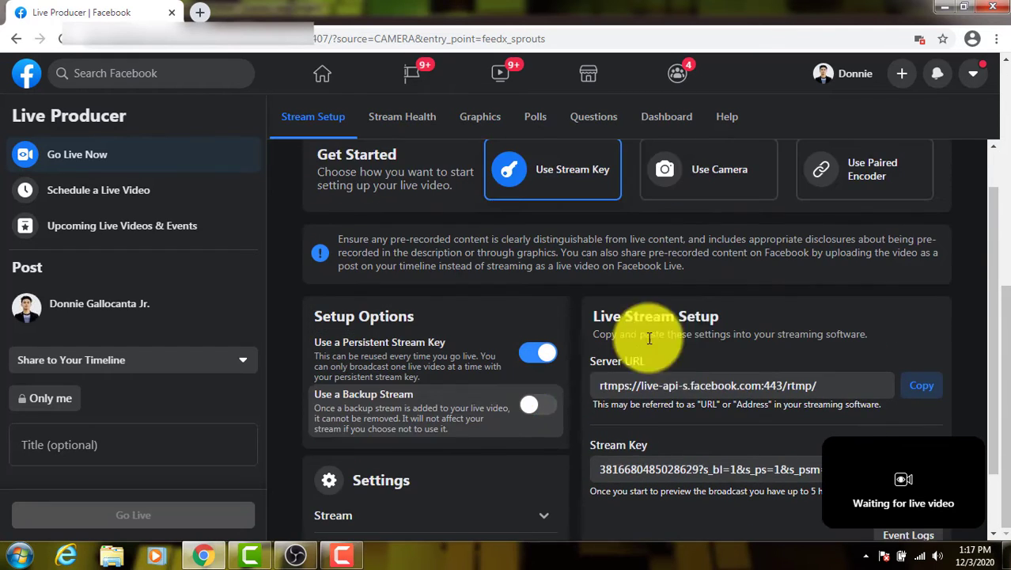
pyautogui.scroll(-1, 823, 395)
pyautogui.click(917, 456)
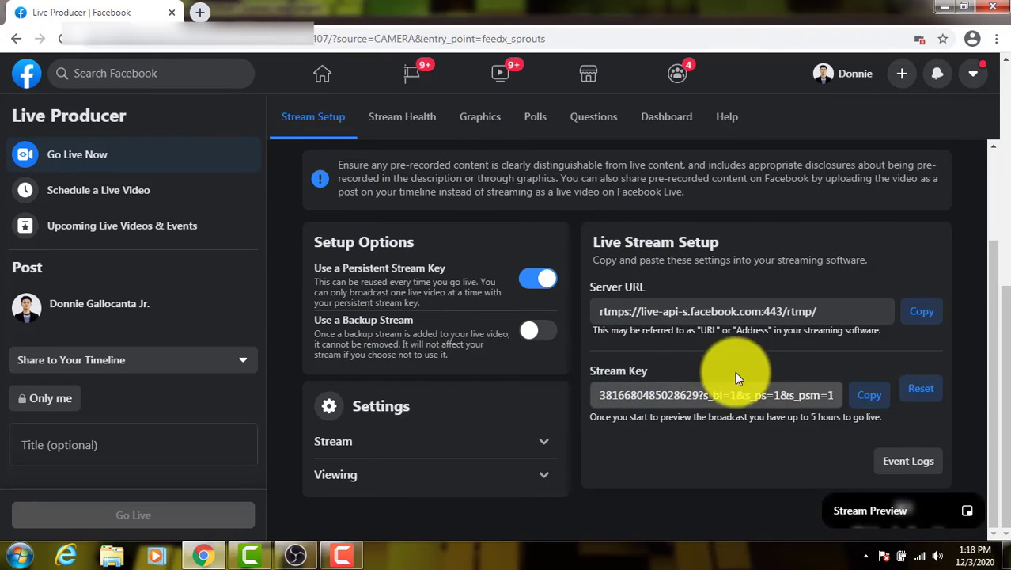
pyautogui.click(874, 401)
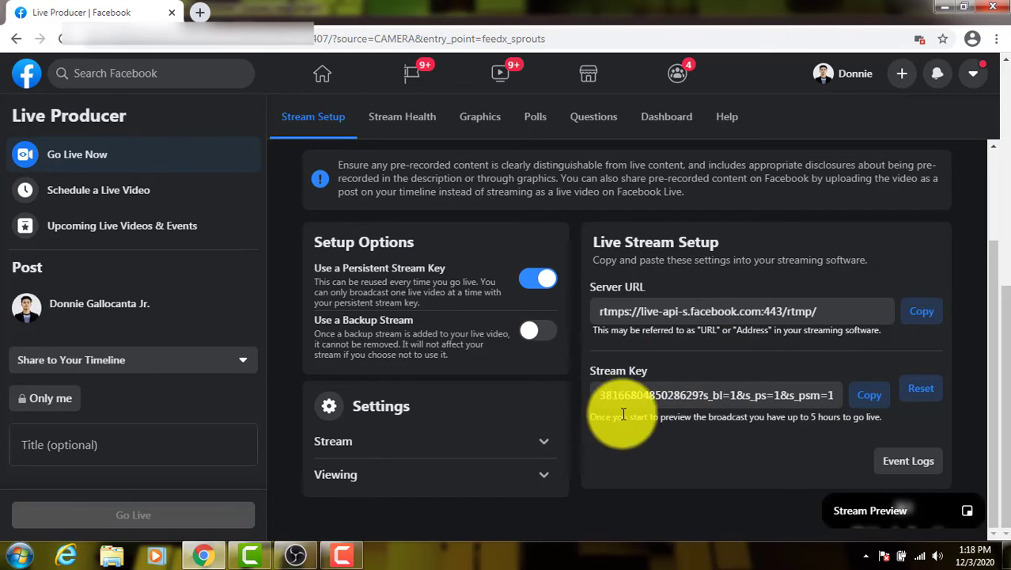
# Expand the Stream settings and examine the options for ending, embedding, spherical broadcasting and unpublishing the live video
pyautogui.click(544, 450)
pyautogui.scroll(-3, 595, 355)
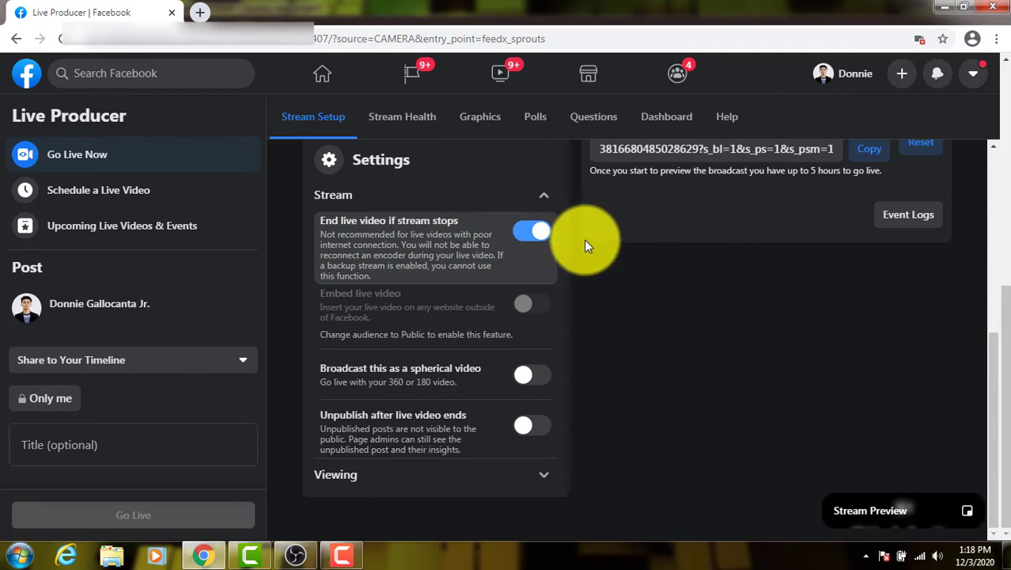
pyautogui.scroll(1, 625, 285)
pyautogui.scroll(3, 636, 301)
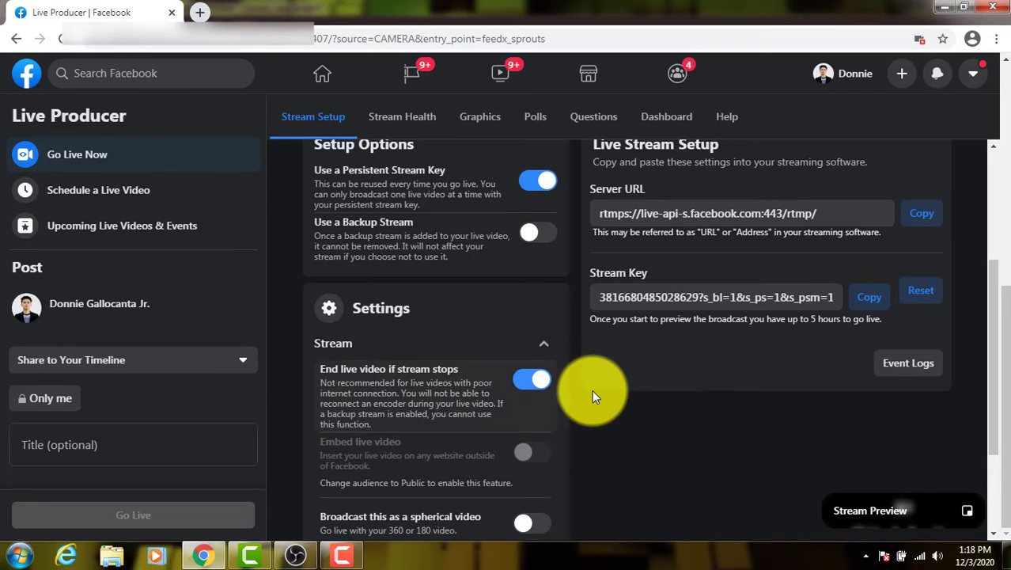
pyautogui.scroll(-2, 593, 391)
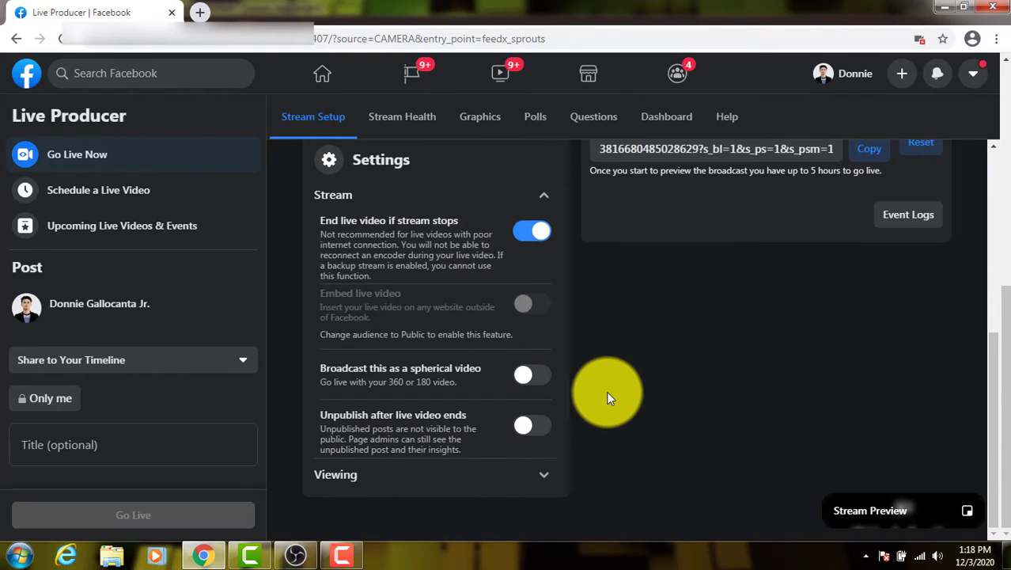
pyautogui.scroll(2, 679, 390)
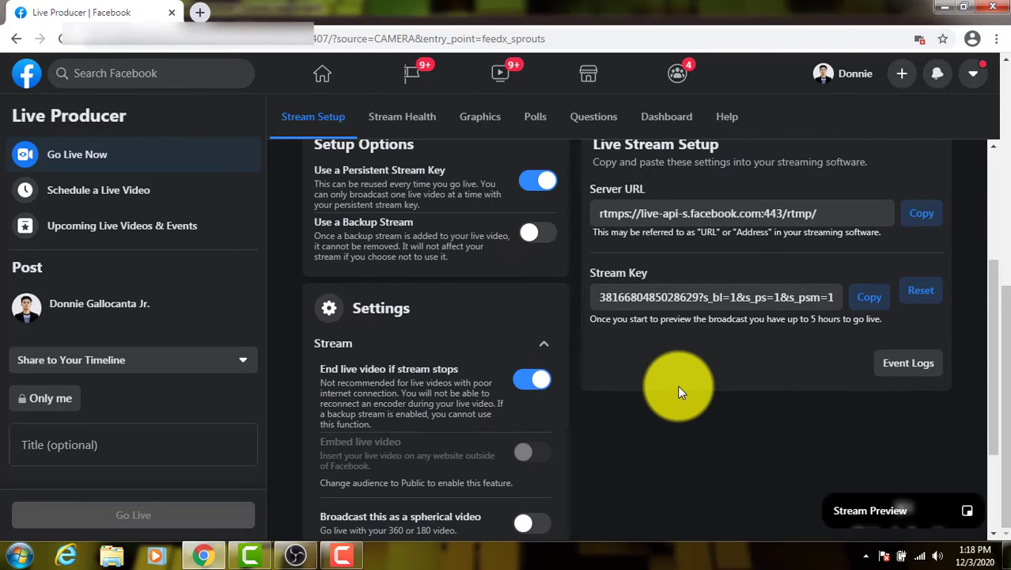
pyautogui.scroll(-2, 642, 388)
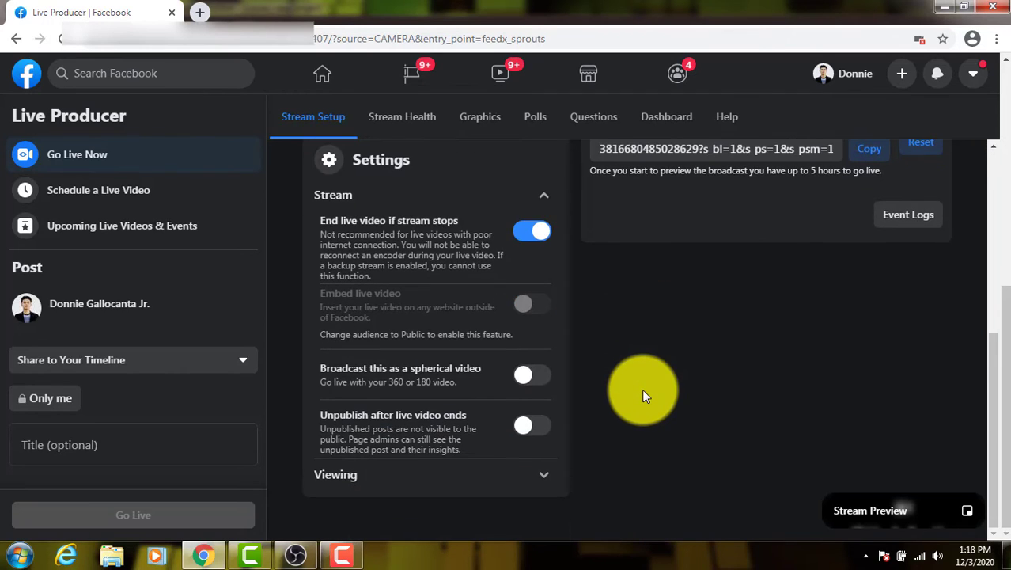
pyautogui.scroll(2, 662, 342)
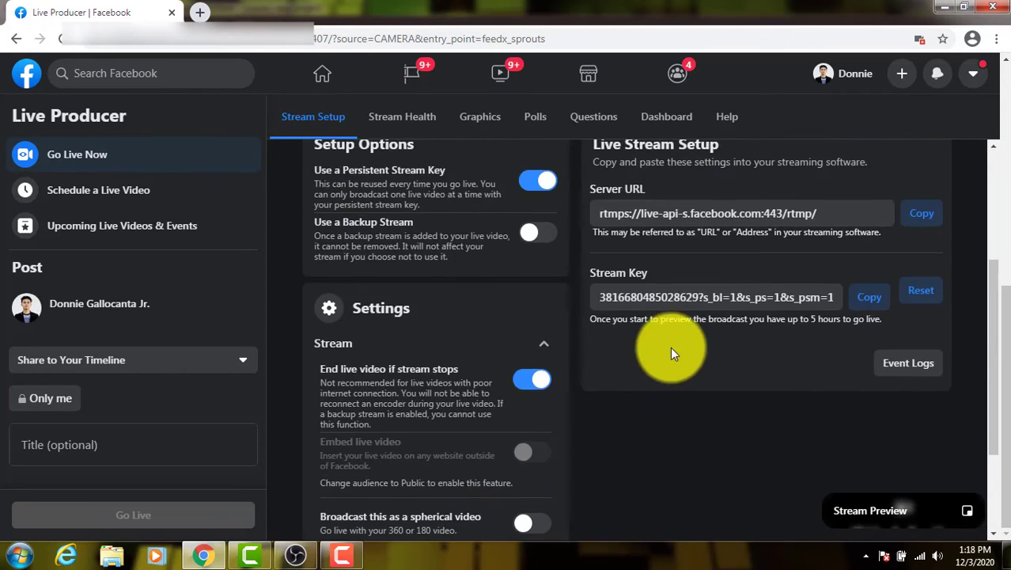
# Copy the Facebook stream key again, switch to OBS Studio, and open its stream settings
pyautogui.click(867, 305)
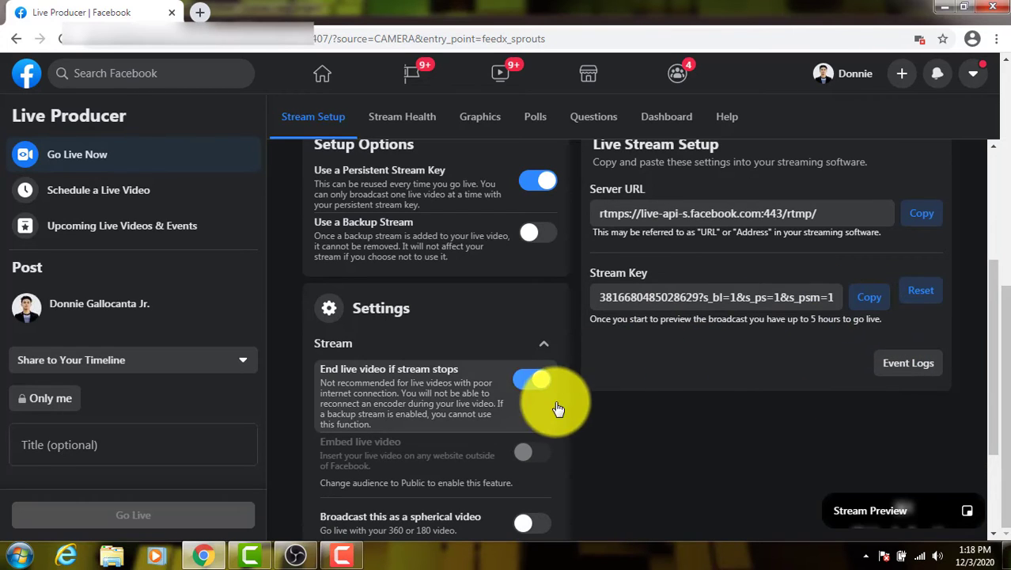
pyautogui.click(297, 554)
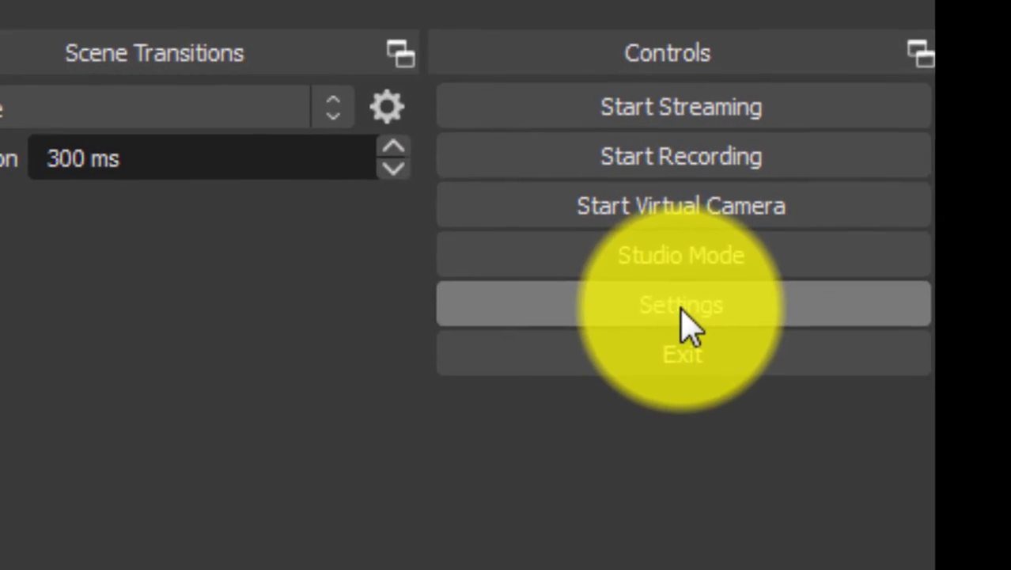
pyautogui.click(719, 328)
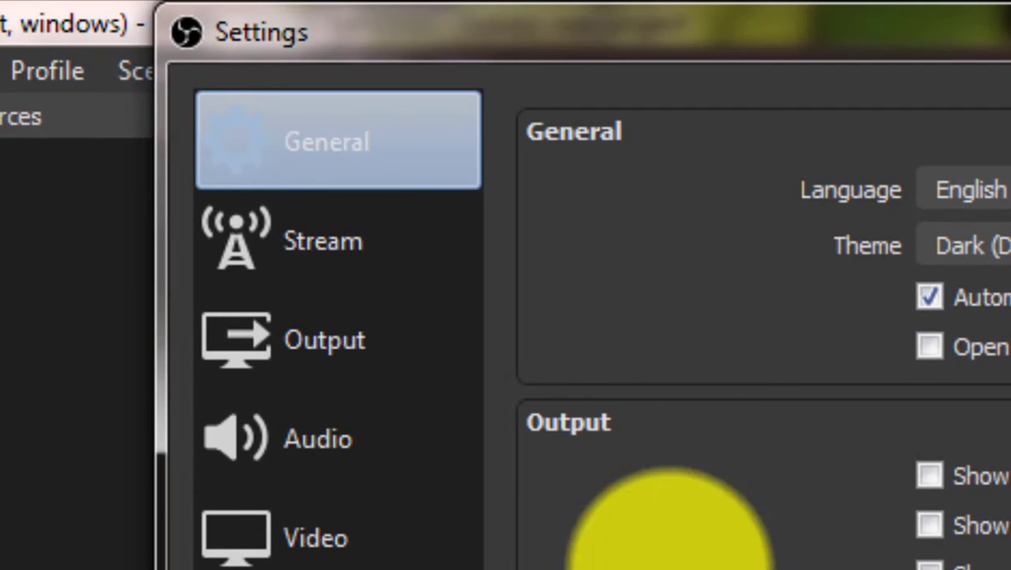
pyautogui.moveTo(924, 54); pyautogui.dragTo(990, 103)
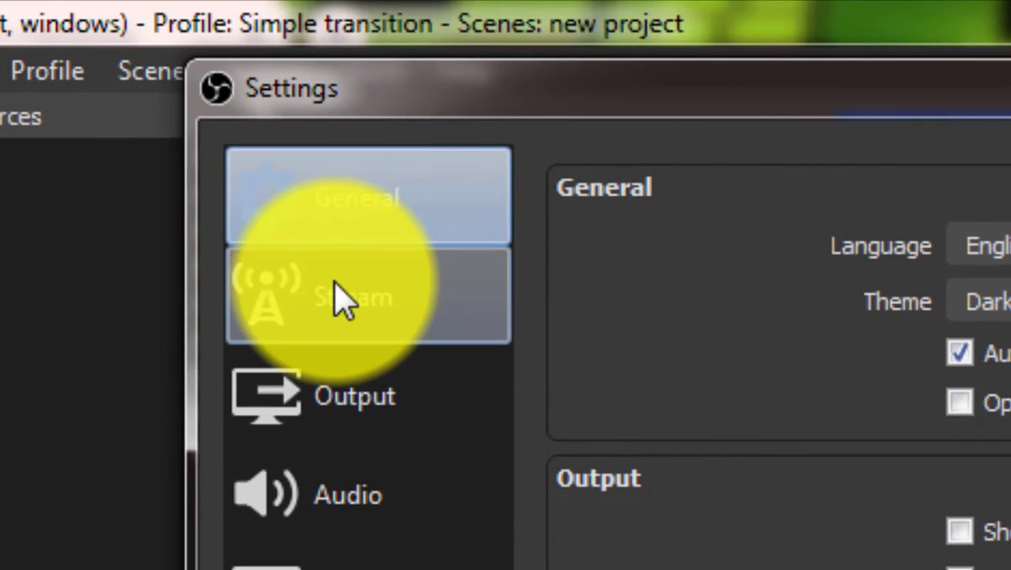
pyautogui.click(336, 299)
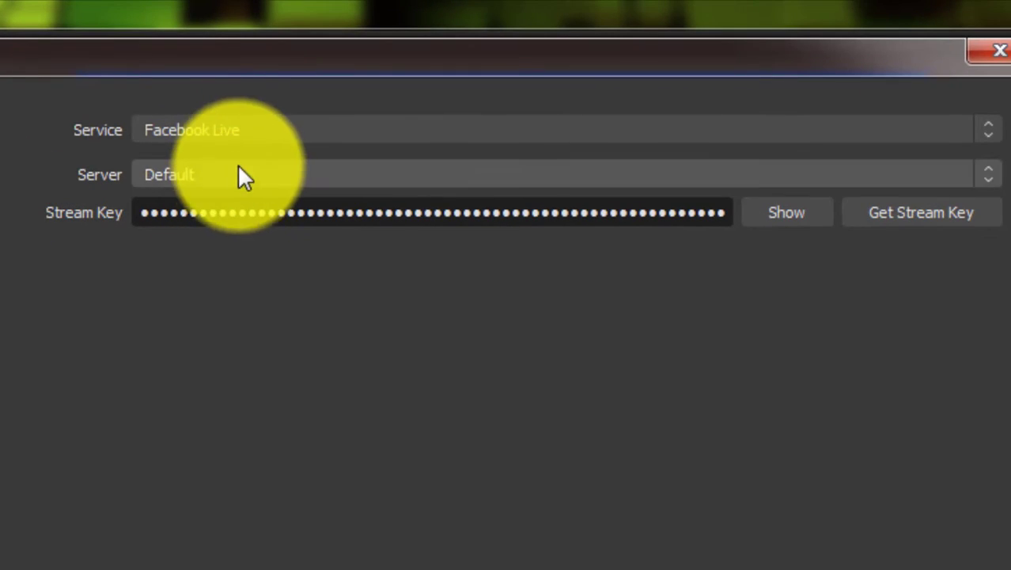
# Set the streaming service to Facebook Live and replace the stream key with the one copied from Facebook
pyautogui.click(213, 129)
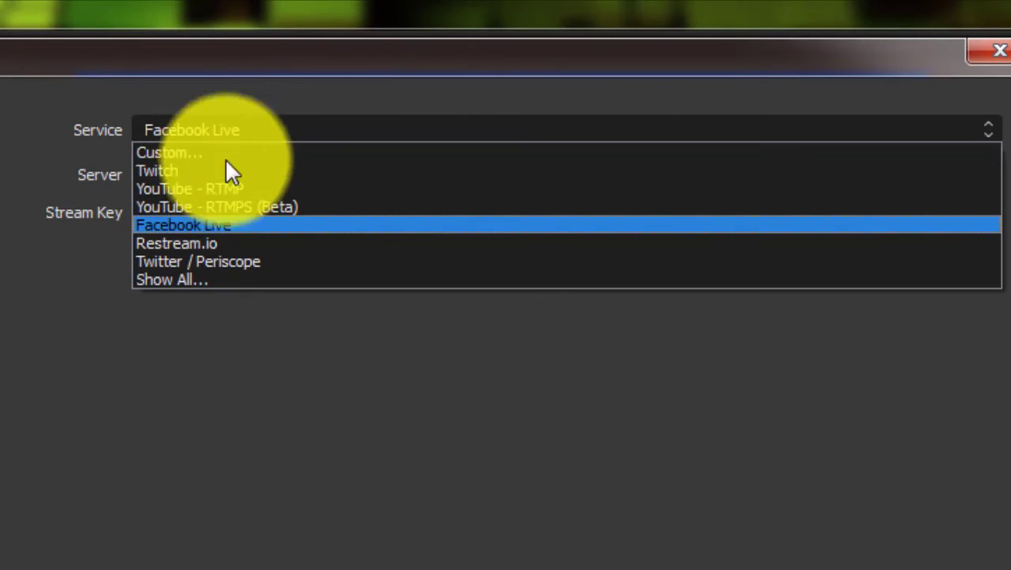
pyautogui.click(204, 224)
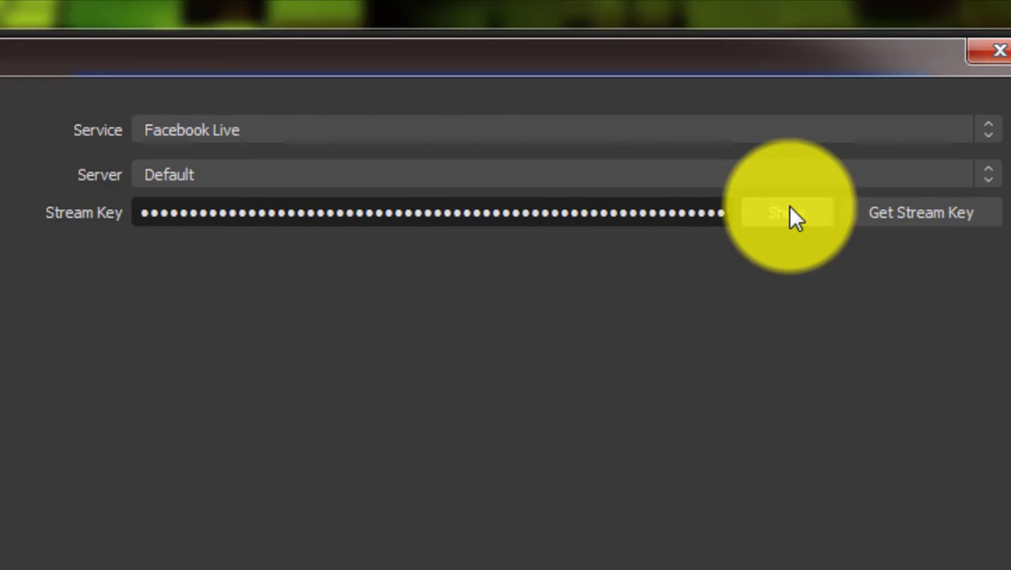
pyautogui.doubleClick(628, 209)
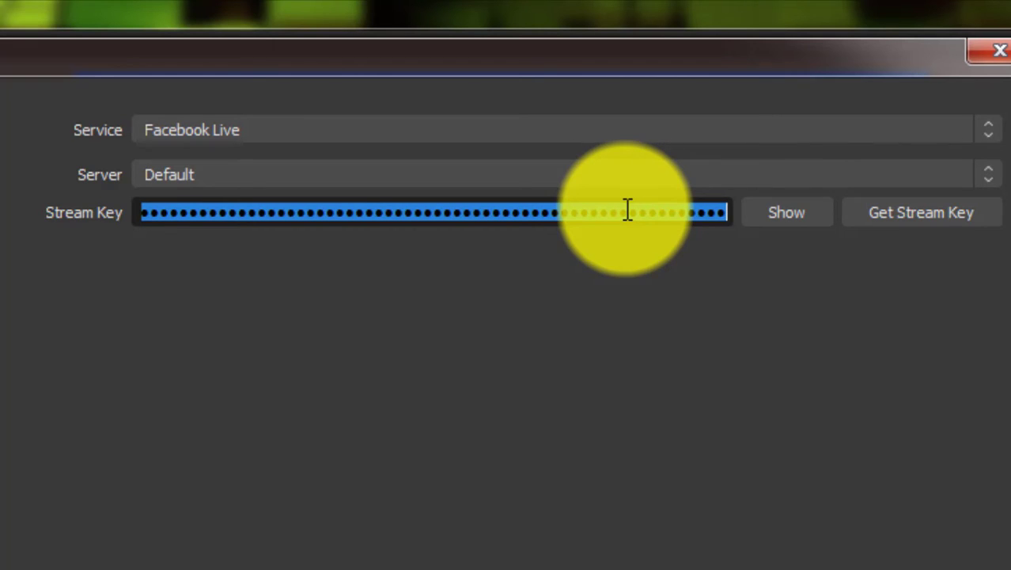
pyautogui.hotkey('ctrl', 'v')
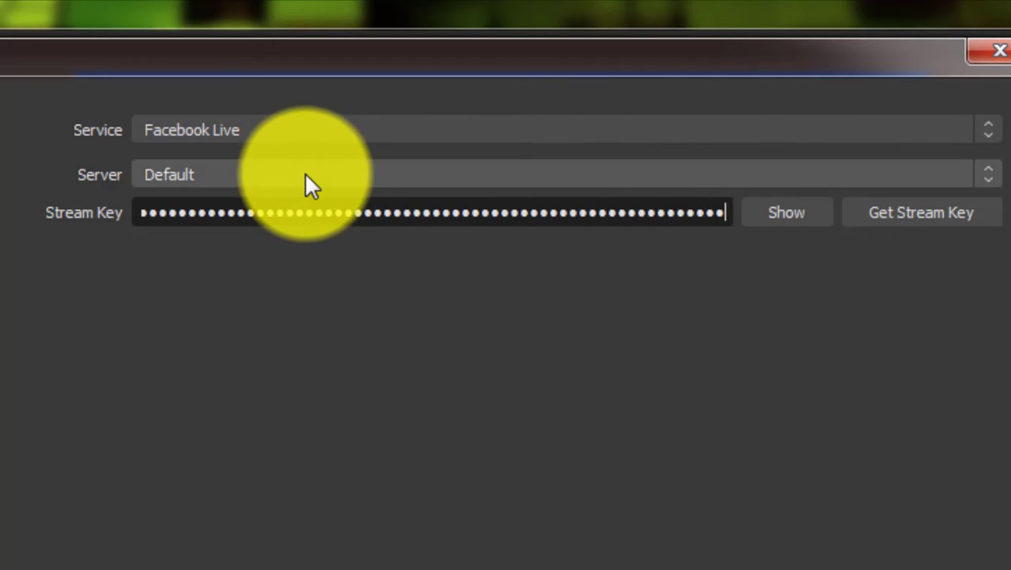
pyautogui.click(325, 167)
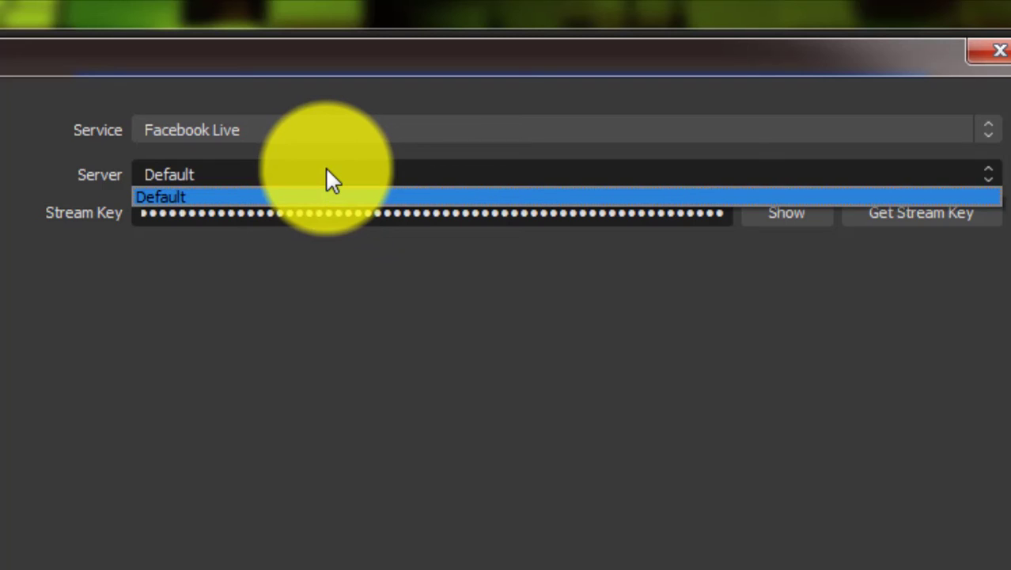
pyautogui.click(325, 167)
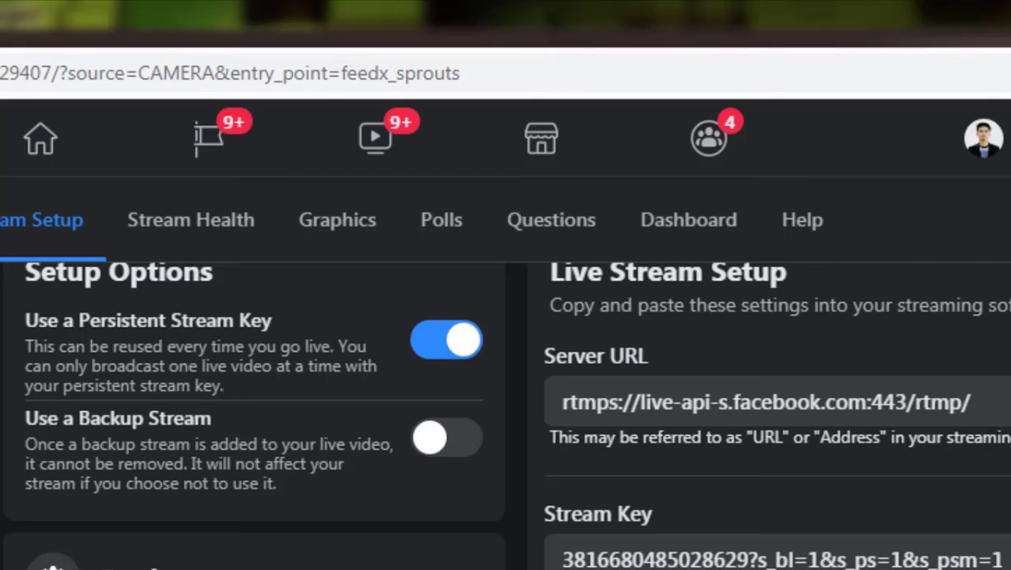
pyautogui.click(960, 397)
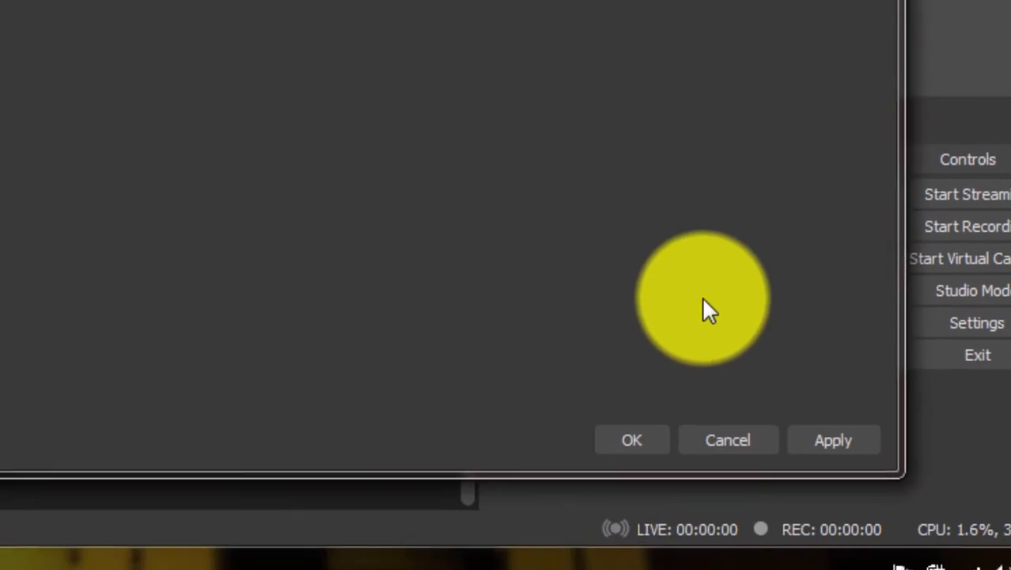
pyautogui.click(795, 400)
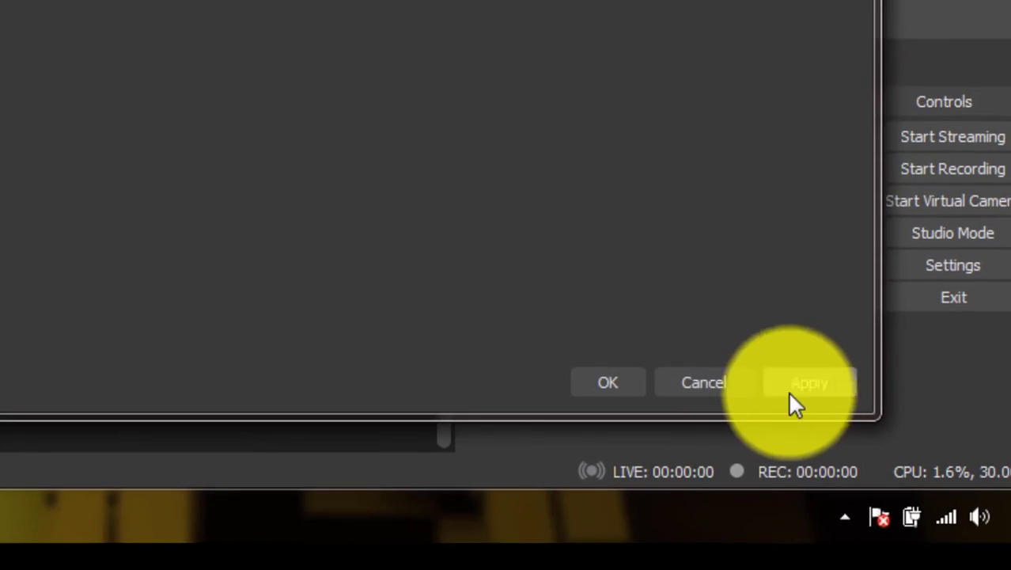
pyautogui.click(608, 382)
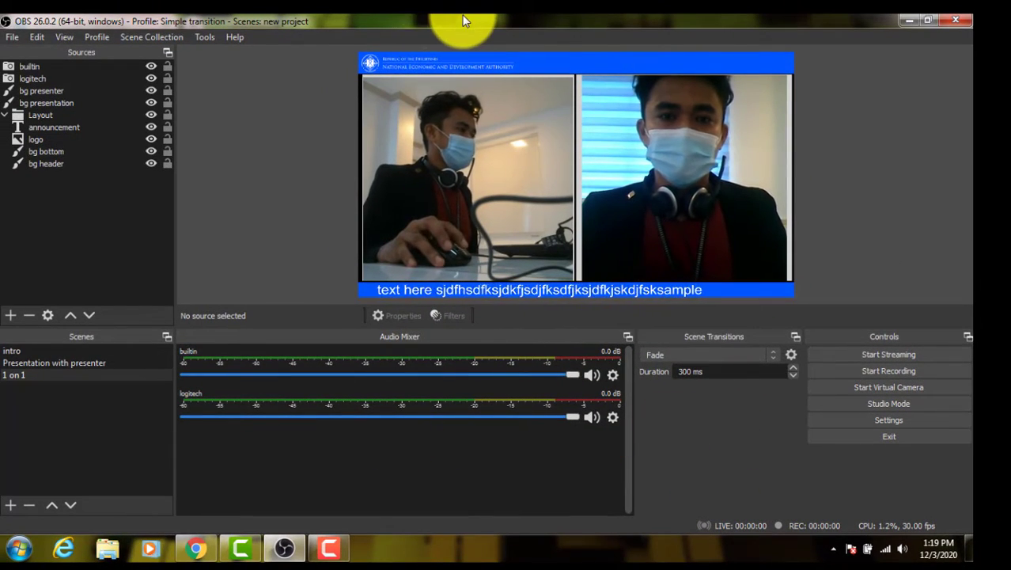
# Float a smaller OBS window over the Live Producer page, and bring Live Producer forward with its title field active
pyautogui.moveTo(465, 21); pyautogui.dragTo(1, 107)
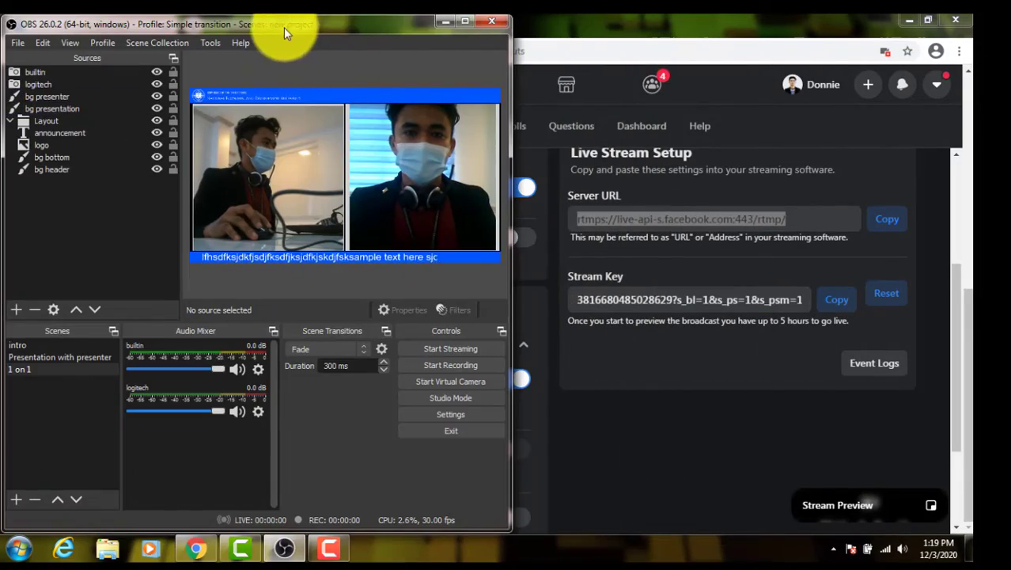
pyautogui.moveTo(283, 27); pyautogui.dragTo(520, 49)
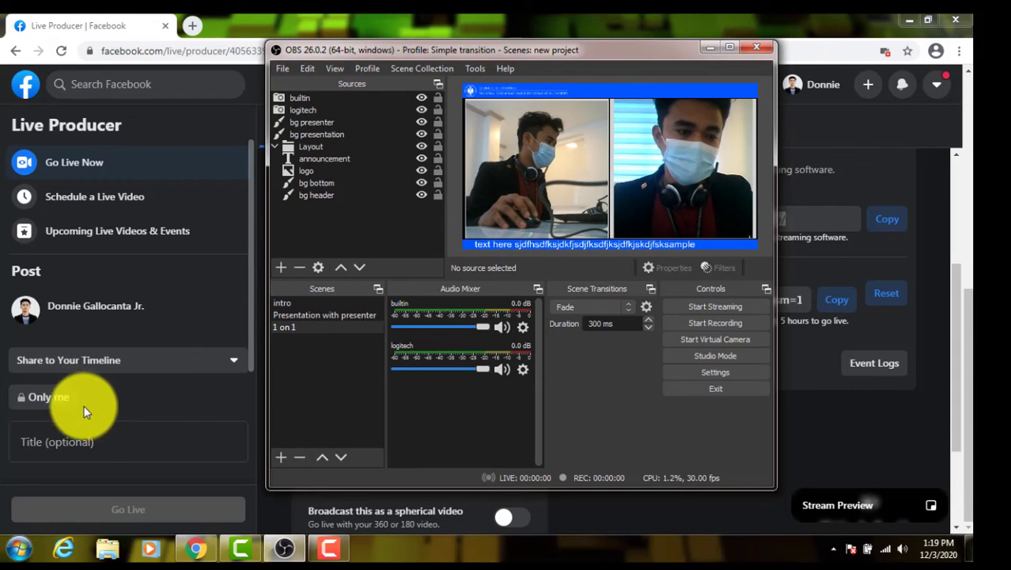
pyautogui.click(252, 328)
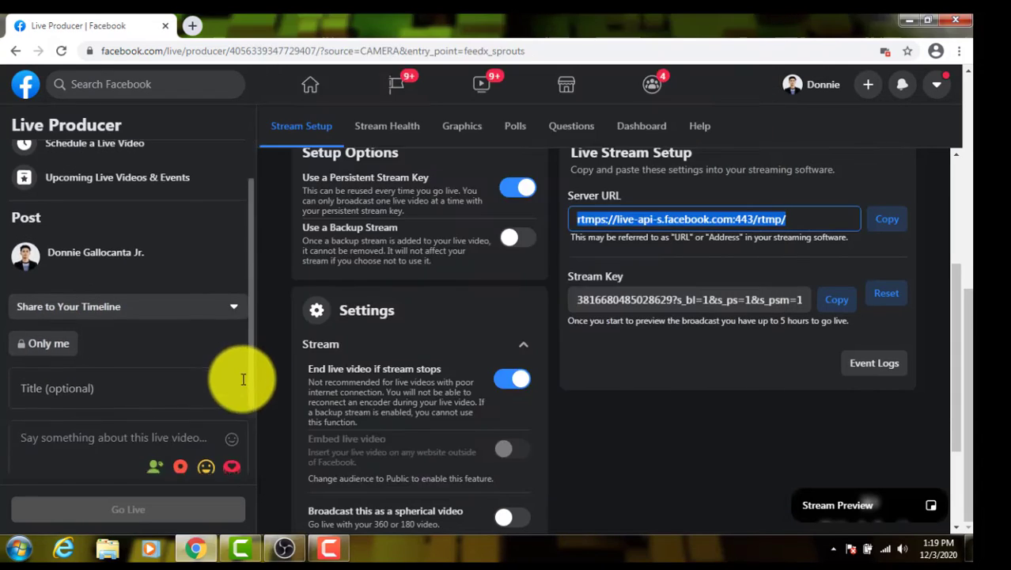
pyautogui.scroll(-3, 252, 356)
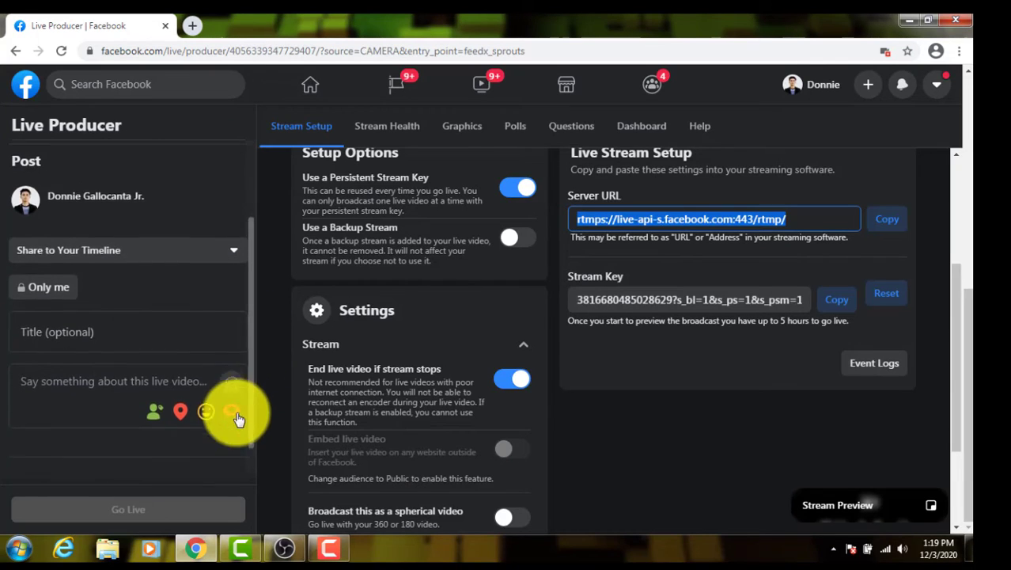
pyautogui.click(127, 330)
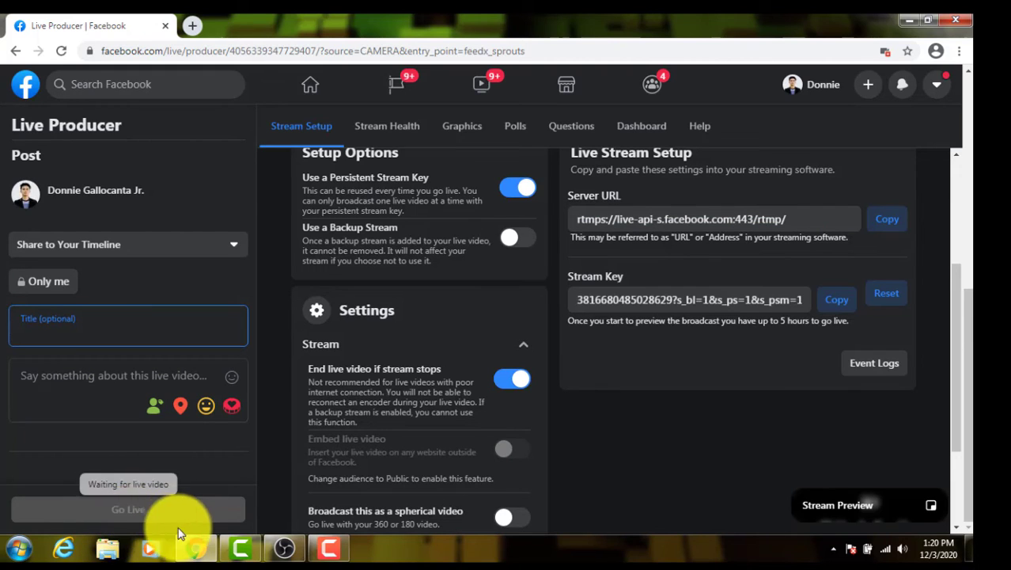
# Start streaming from OBS Studio and return to the Live Producer page in Chrome
pyautogui.click(287, 552)
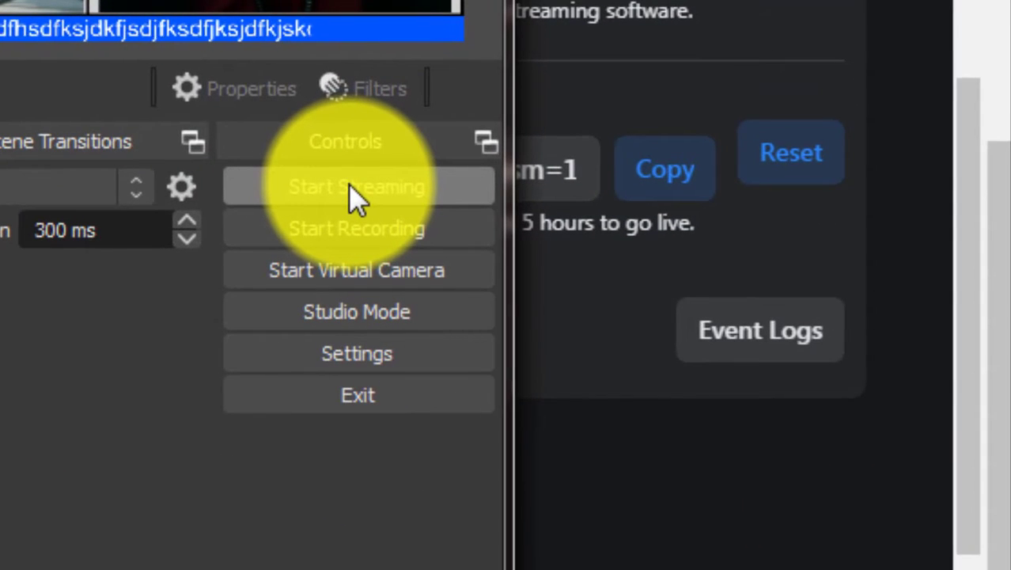
pyautogui.click(288, 187)
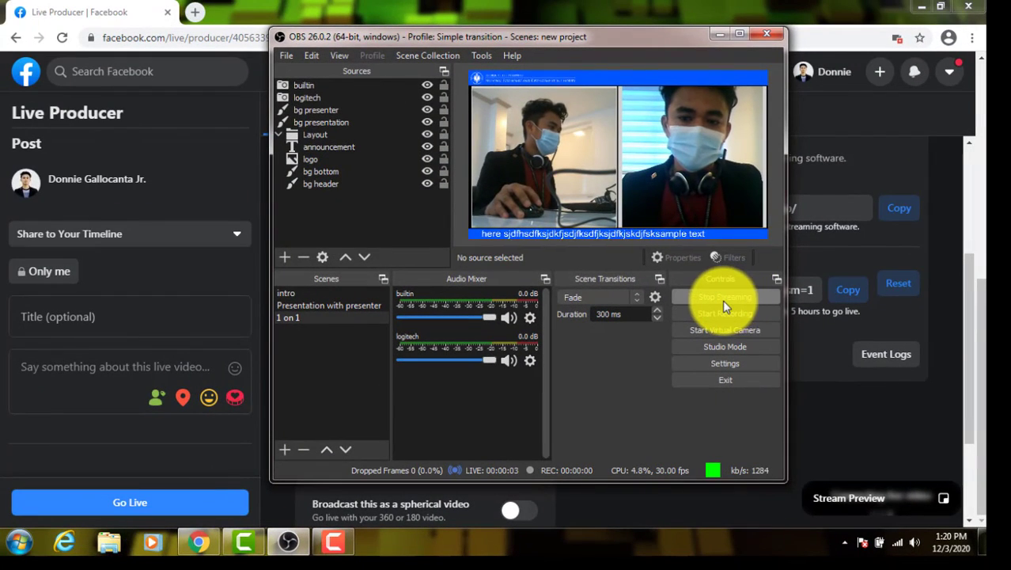
pyautogui.click(375, 6)
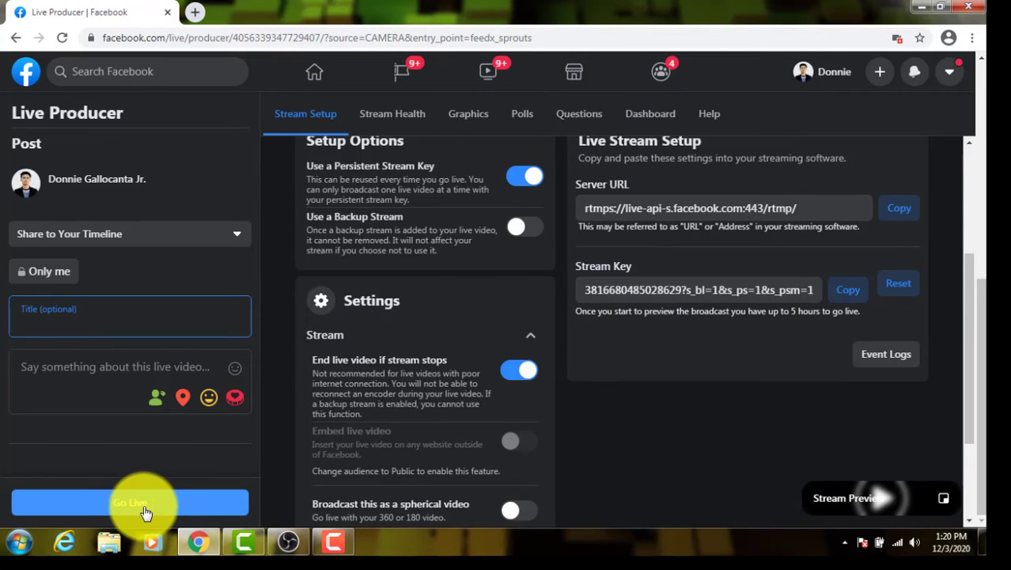
# Expand the stream preview, title the live video "sample video", and go live, dismissing the dashboard customization notice
pyautogui.click(922, 503)
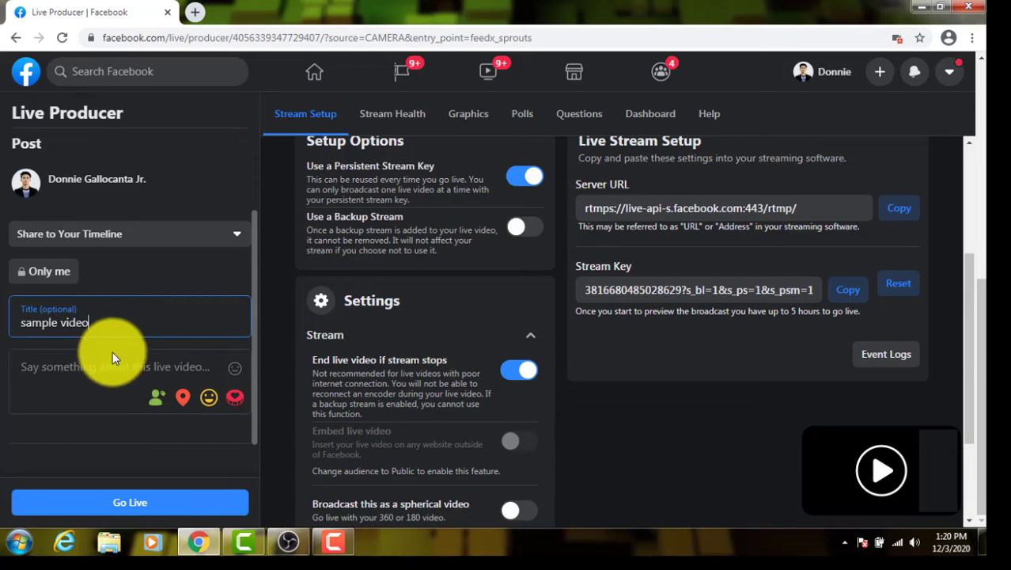
pyautogui.click(131, 504)
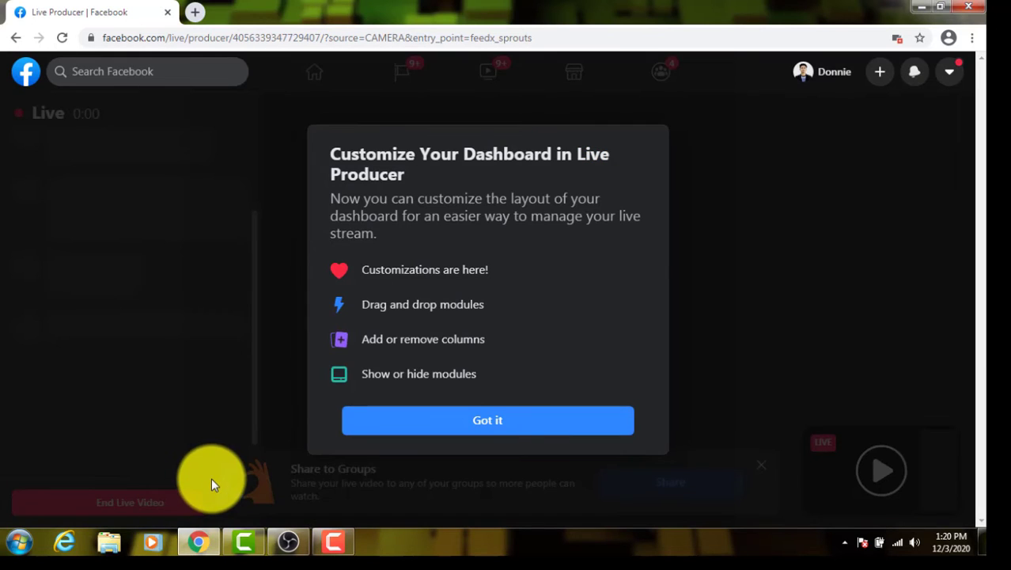
pyautogui.click(498, 425)
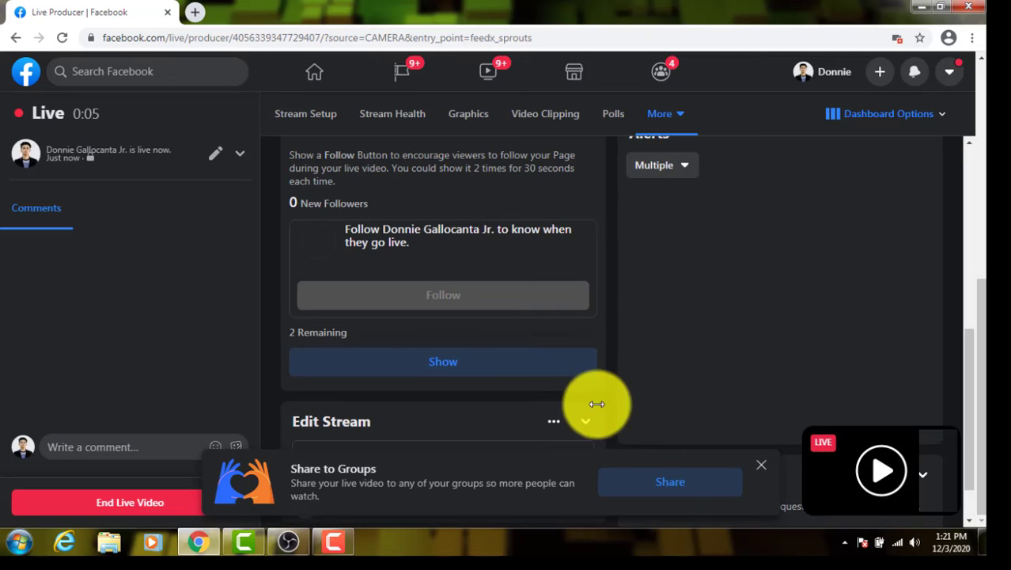
pyautogui.scroll(5, 665, 341)
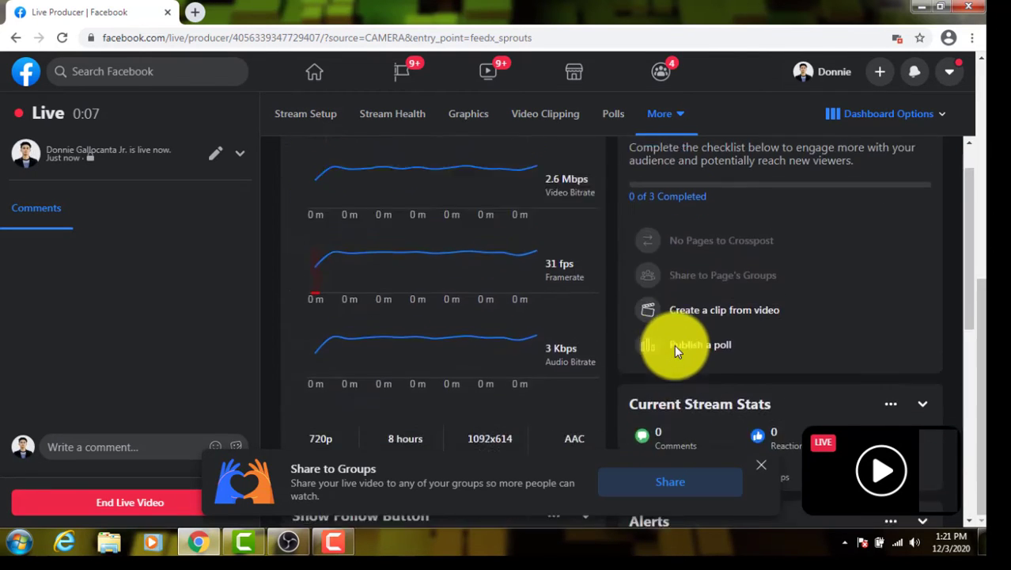
# Switch to OBS Studio, shift its window aside over the Live Producer page, and open a windowed Multiview
pyautogui.scroll(1, 675, 346)
pyautogui.scroll(5, 540, 241)
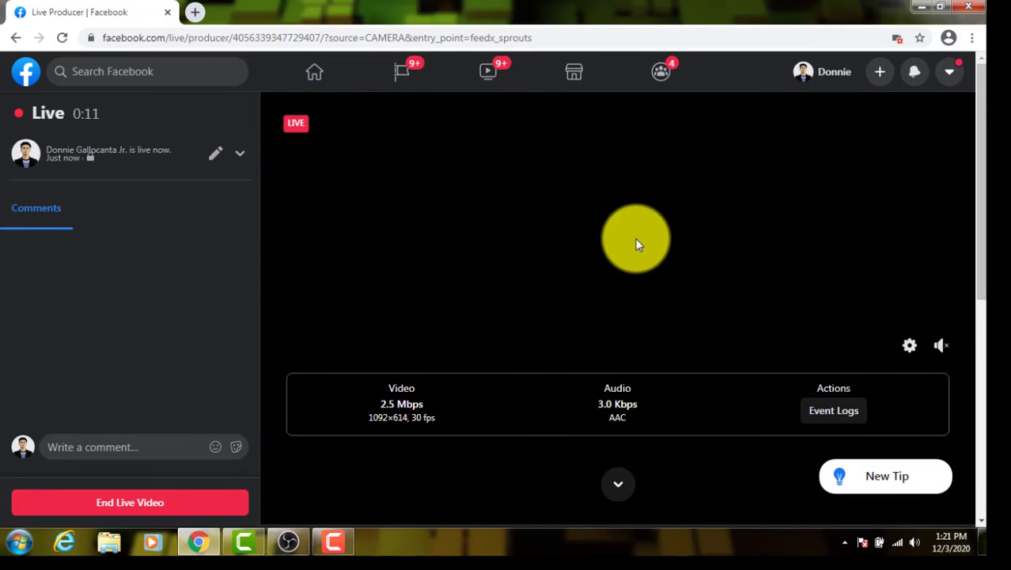
pyautogui.moveTo(938, 346)
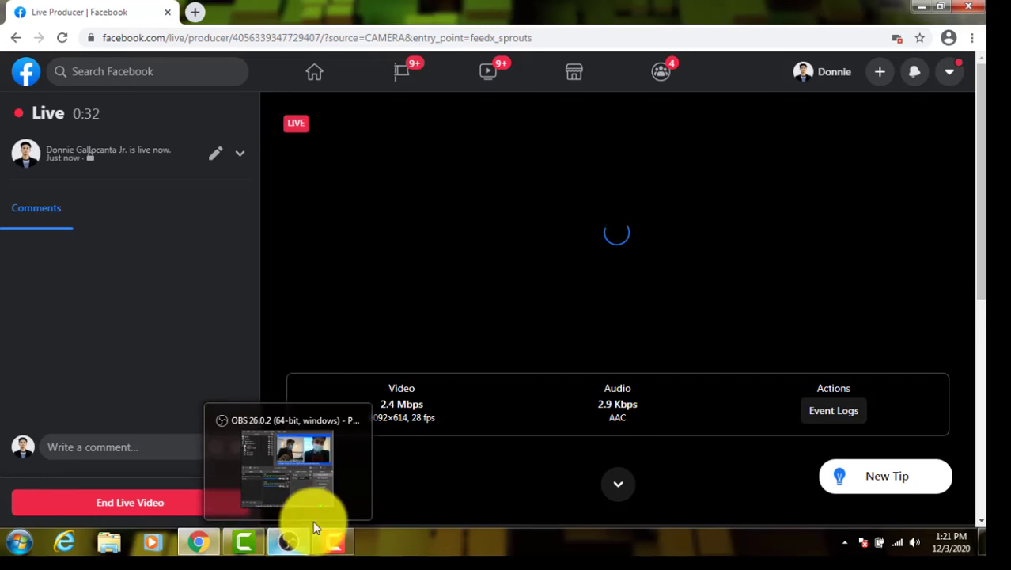
pyautogui.click(286, 544)
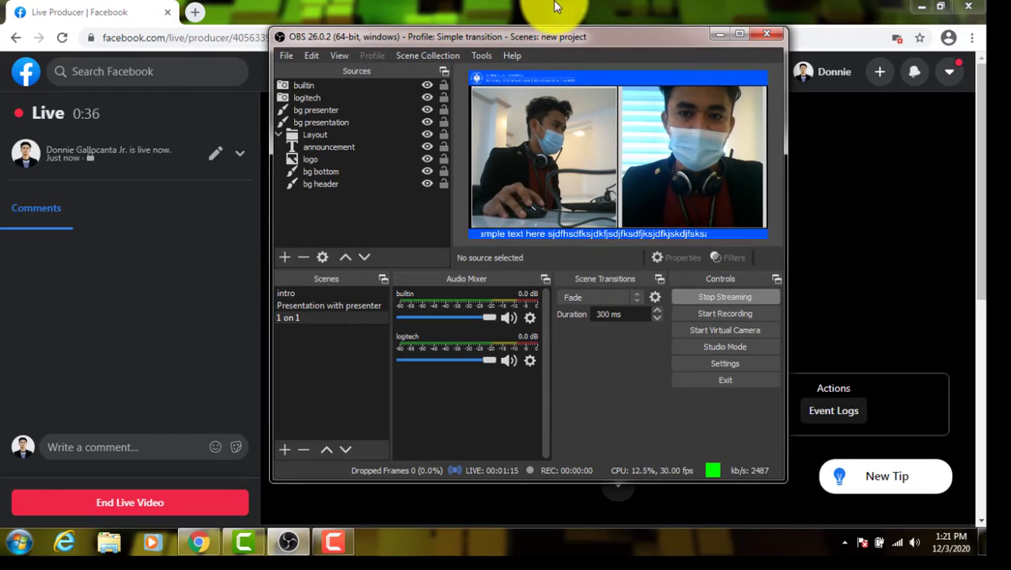
pyautogui.moveTo(525, 37); pyautogui.dragTo(321, 36)
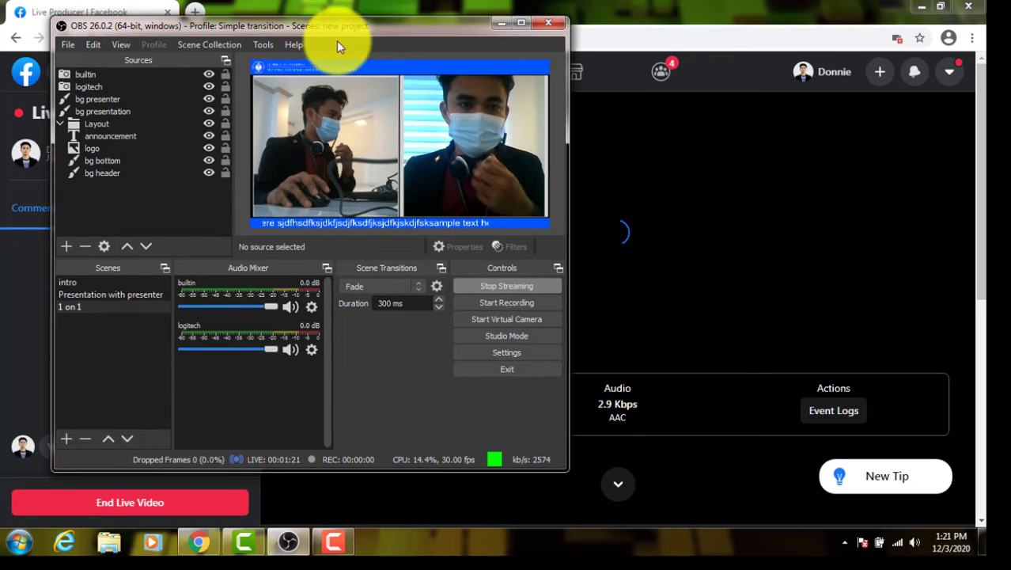
pyautogui.click(118, 44)
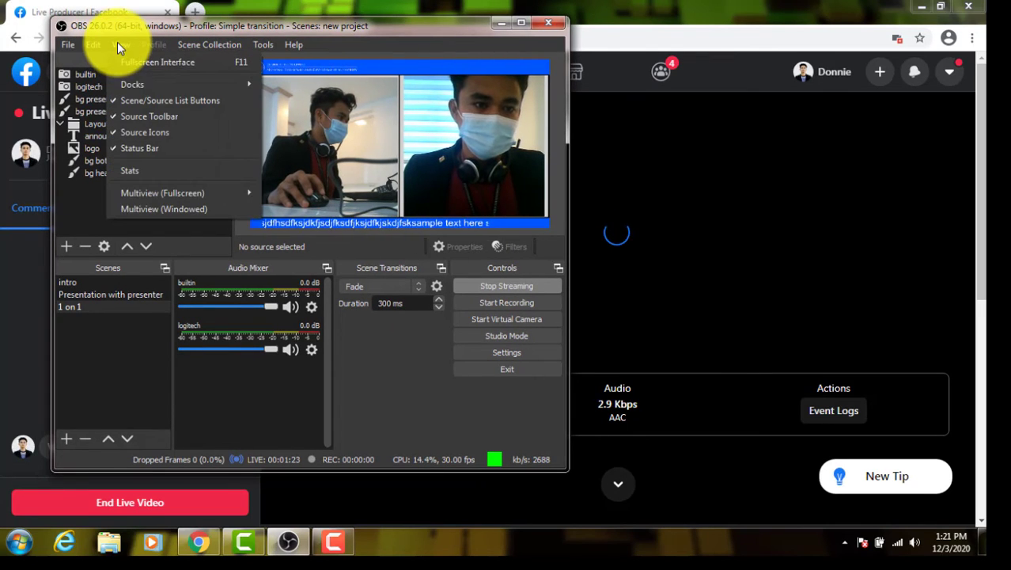
pyautogui.click(158, 209)
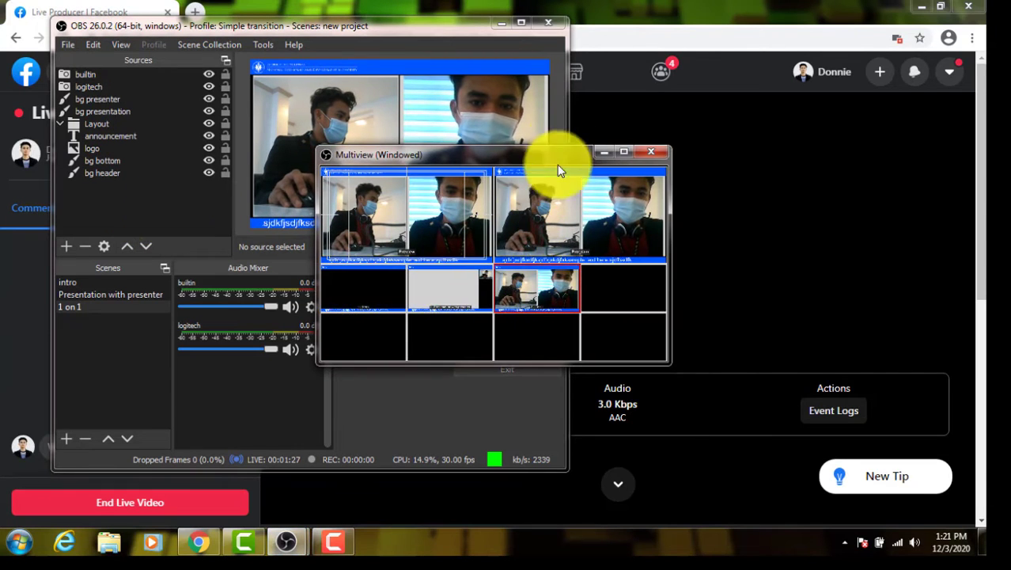
# Minimize the main OBS window and snap the Multiview window to the left half of the screen
pyautogui.click(498, 26)
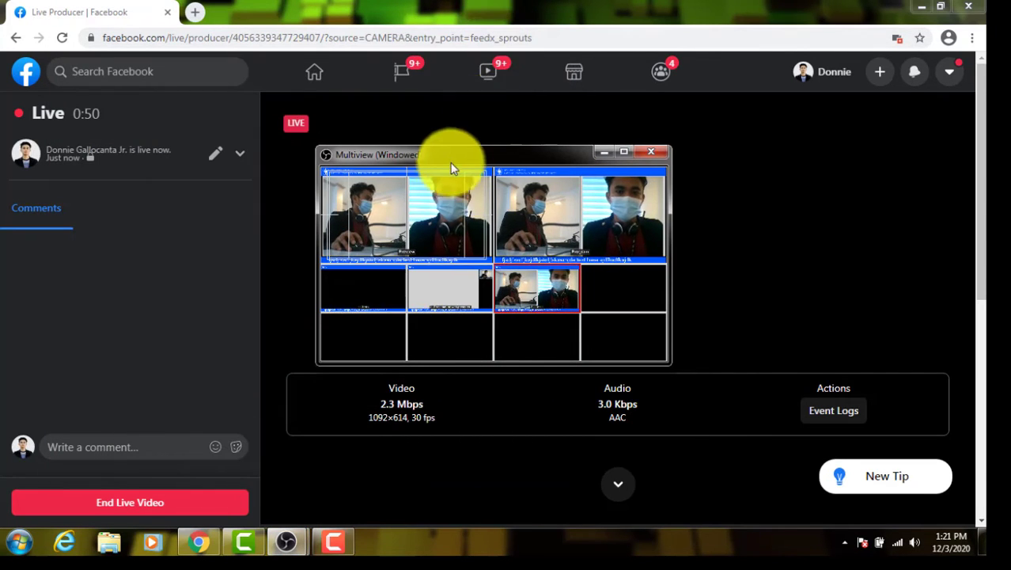
pyautogui.moveTo(463, 156); pyautogui.dragTo(318, 142)
pyautogui.press('super+Left')
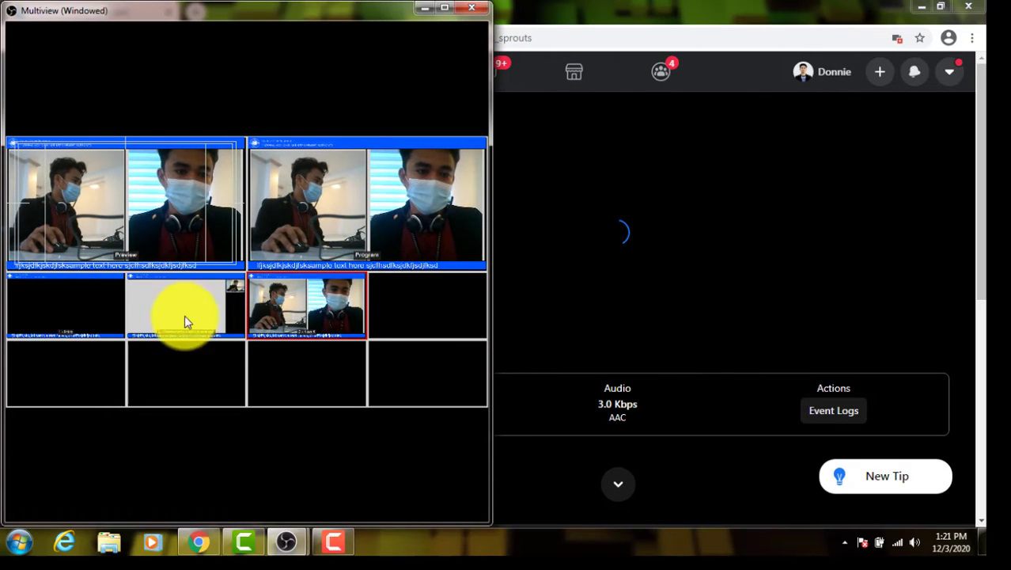
# Switch the live output to the intro scene in Multiview and play the live post on the Facebook profile
pyautogui.click(79, 317)
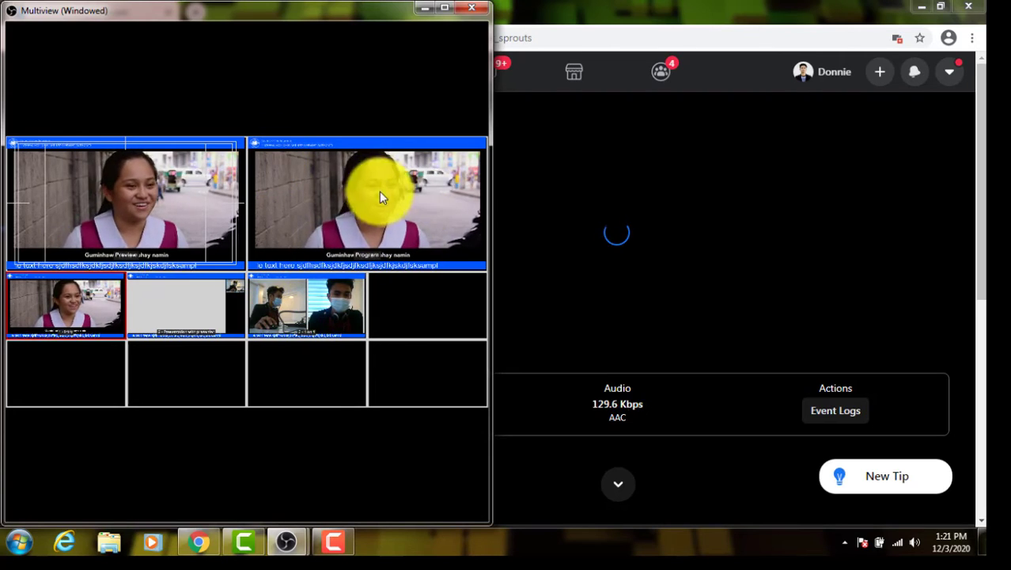
pyautogui.moveTo(332, 9); pyautogui.dragTo(211, 128)
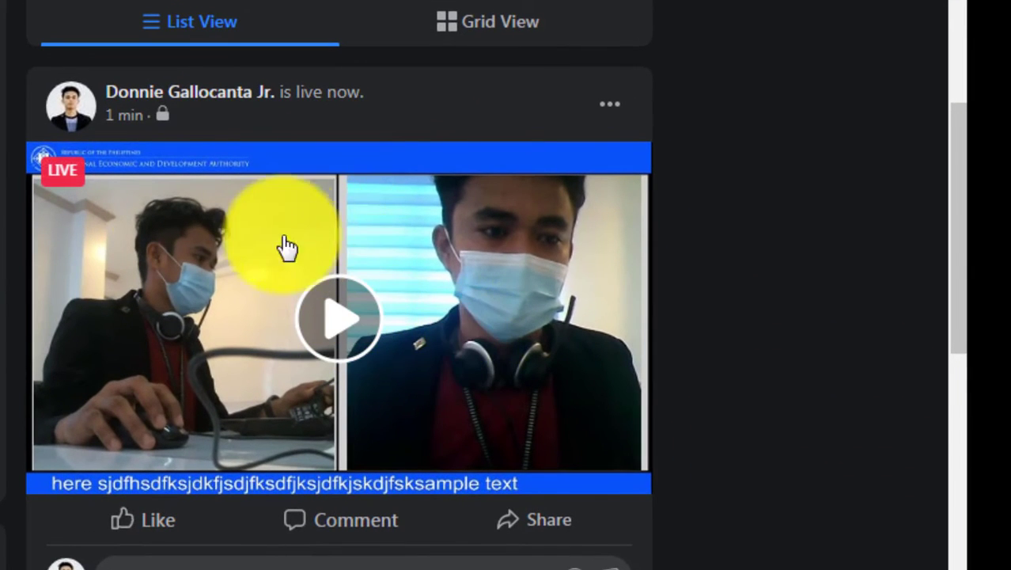
pyautogui.click(336, 348)
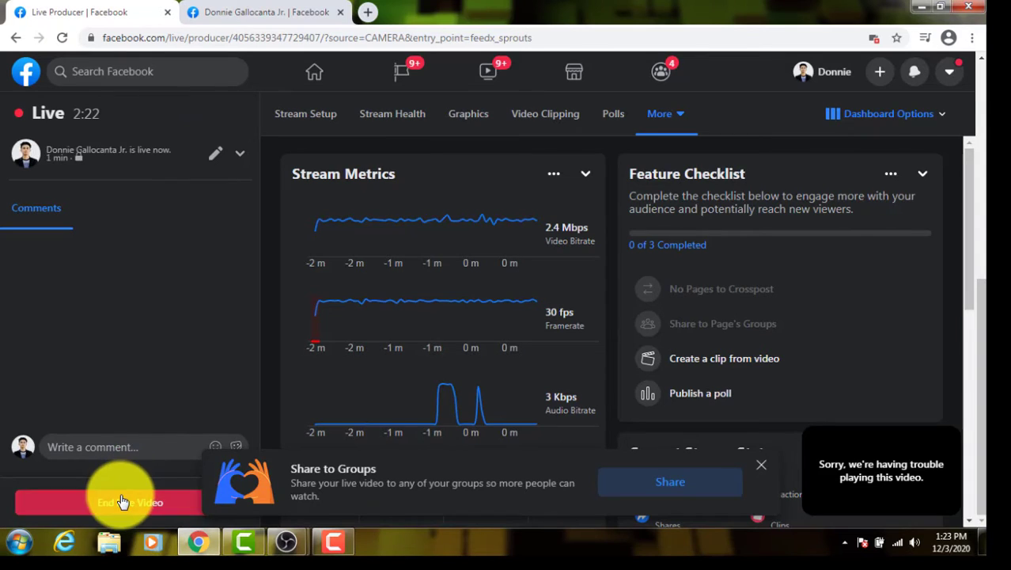
# End the Facebook live video and open the Schedule a Live Video page
pyautogui.click(123, 501)
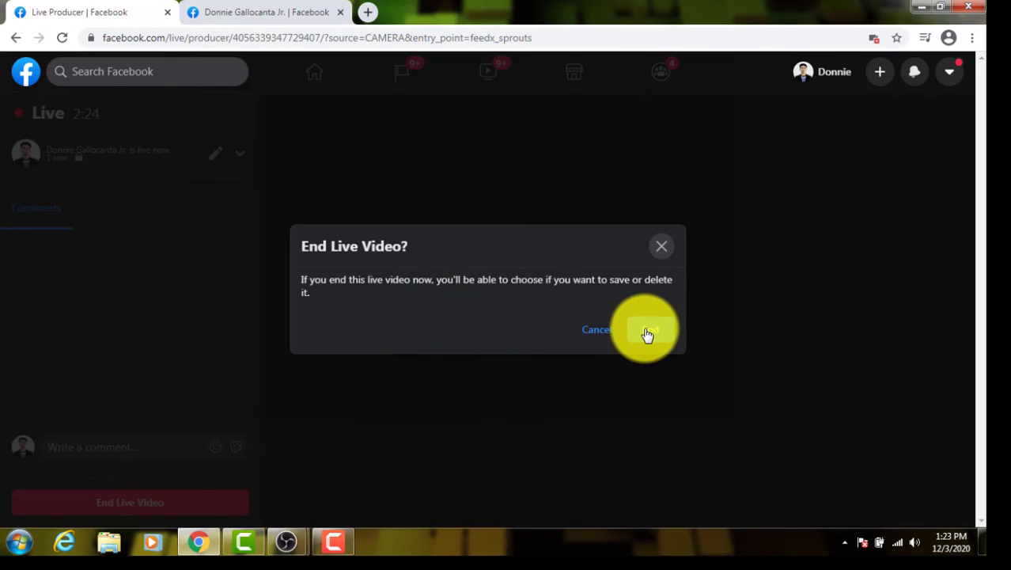
pyautogui.click(647, 331)
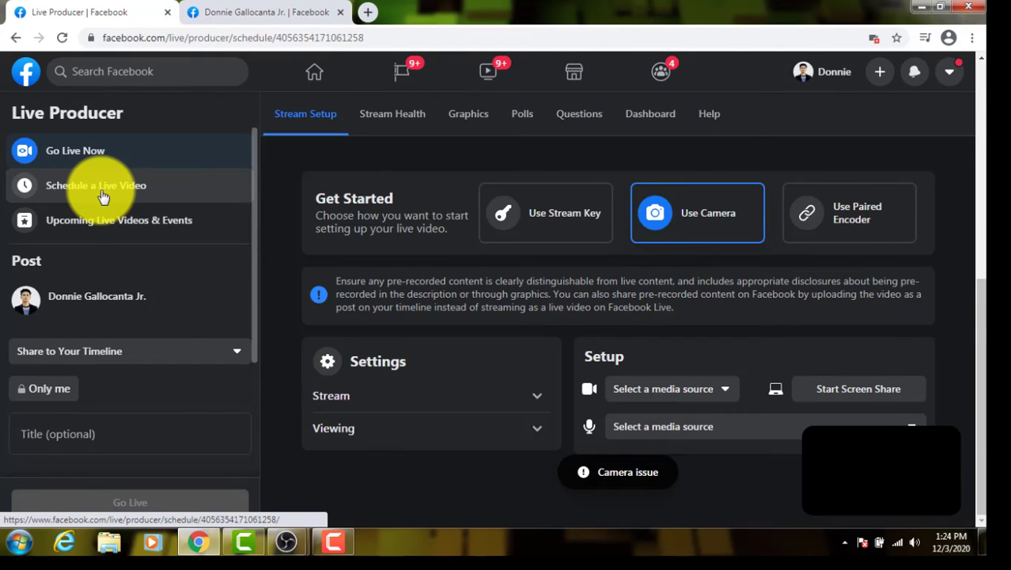
pyautogui.click(101, 196)
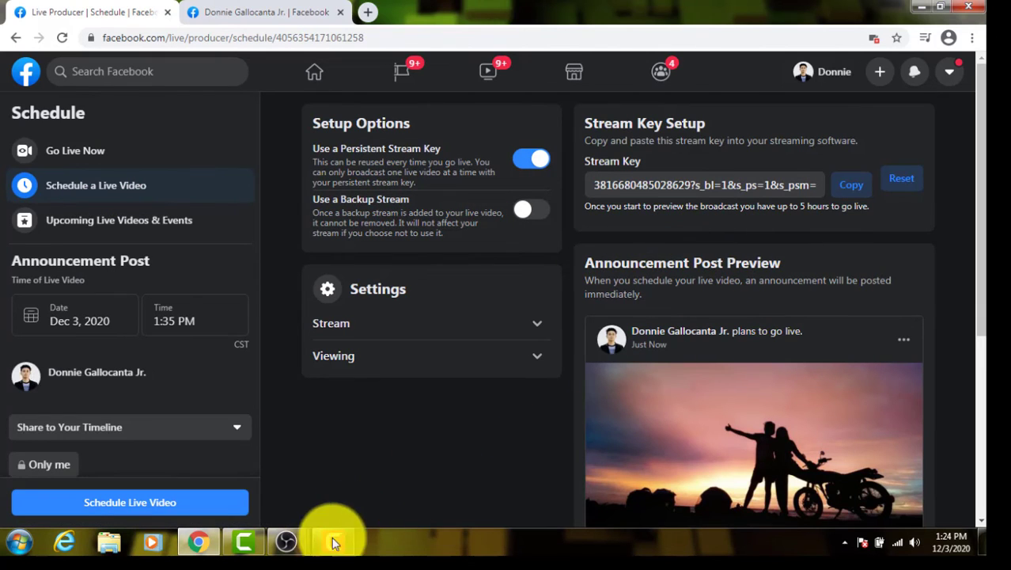
# Switch back to the main OBS Studio window and maximize it
pyautogui.moveTo(281, 546)
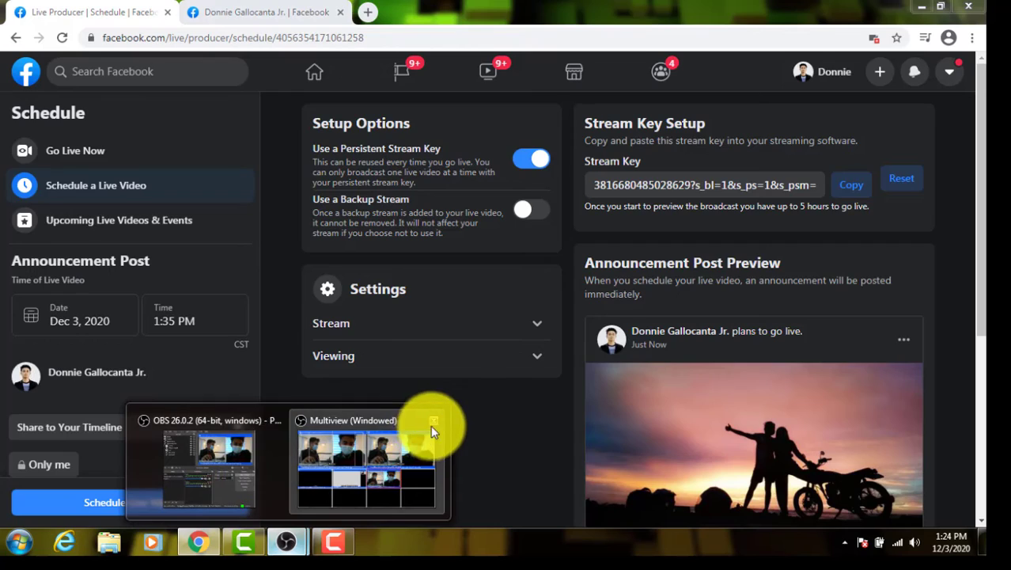
pyautogui.moveTo(401, 468)
pyautogui.click(267, 460)
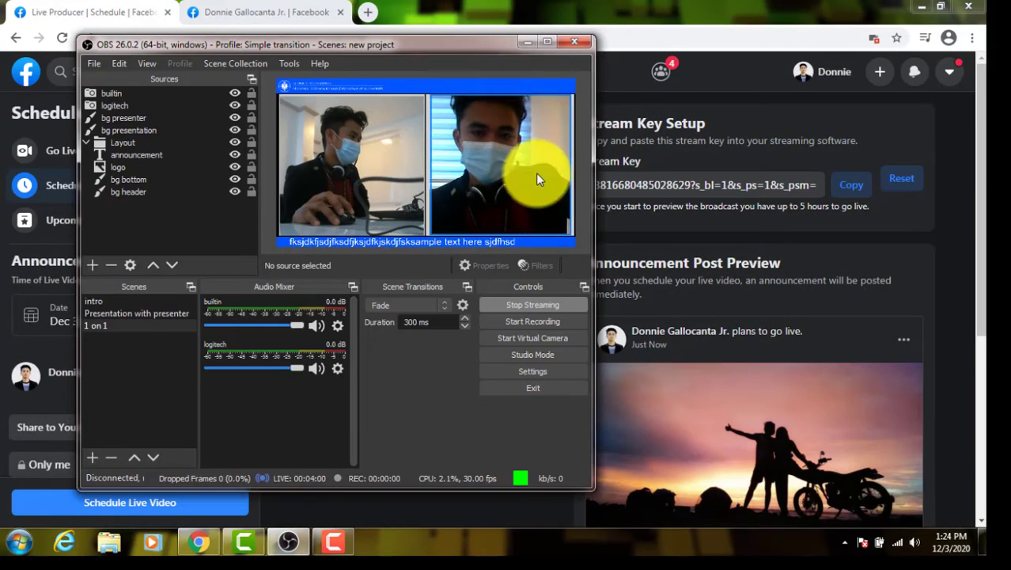
pyautogui.click(538, 38)
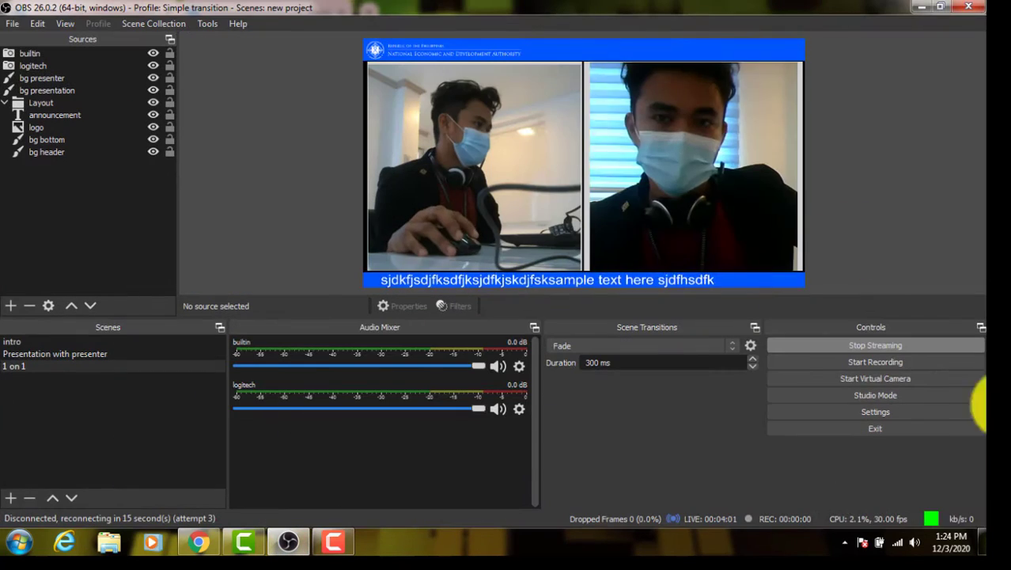
# Look at the Stream section of the OBS settings, close the settings, and stop streaming
pyautogui.click(862, 412)
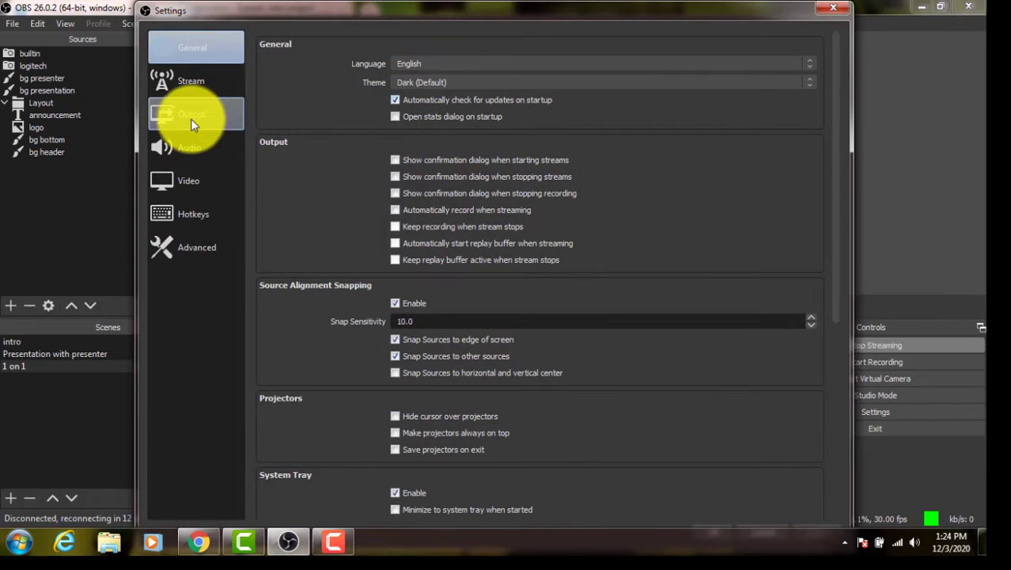
pyautogui.click(198, 93)
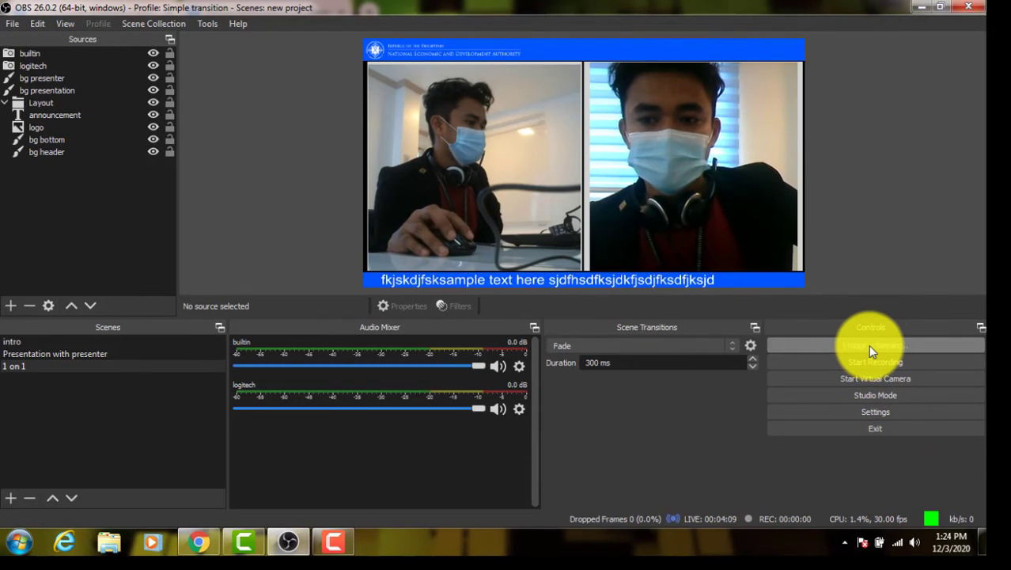
pyautogui.click(869, 346)
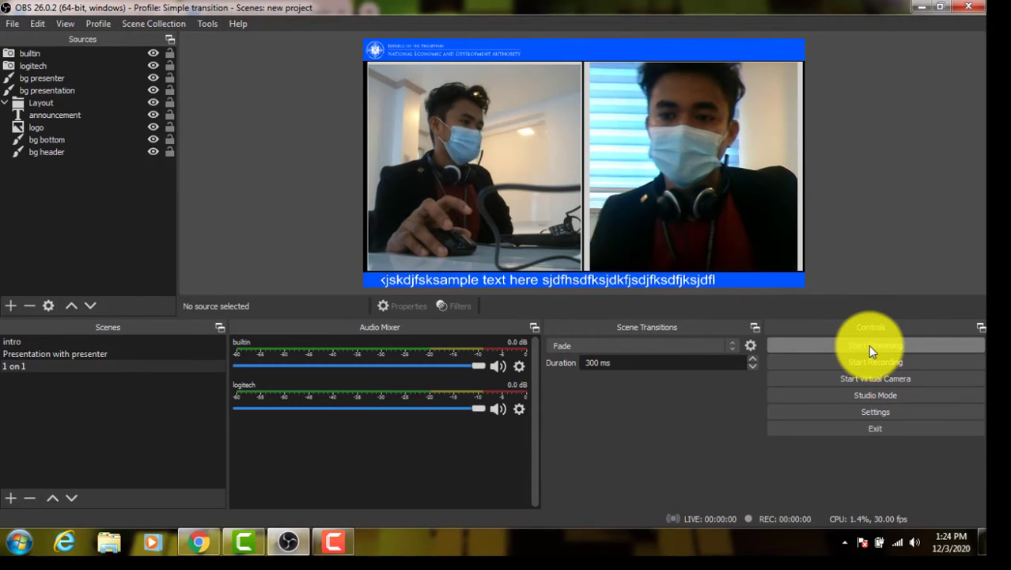